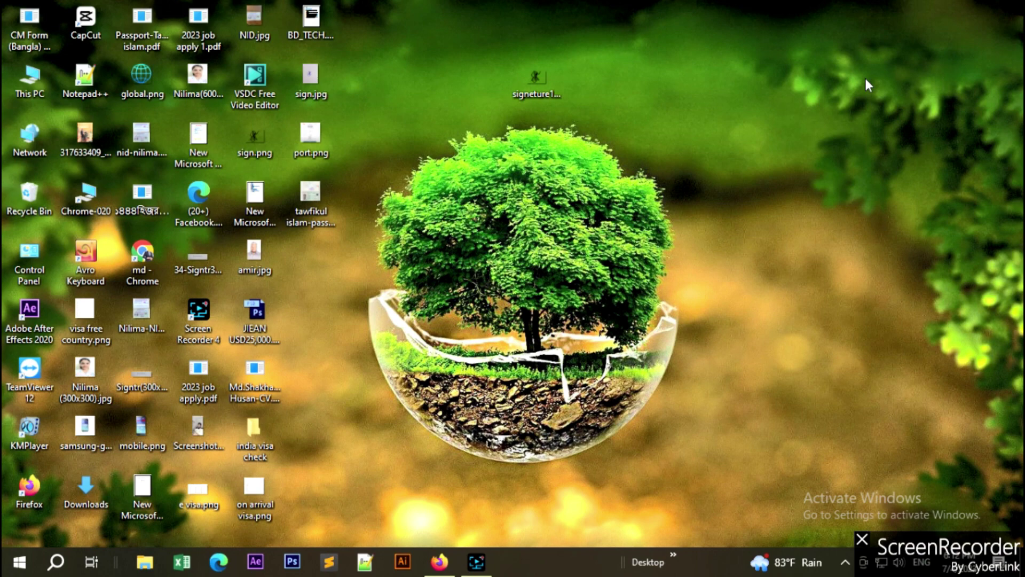
Refresh the desktop and bring up Firefox showing the COVA home page at consular.mfa.gov.cn/VISA.
{"action": "right_click", "coordinate": [866, 79]}
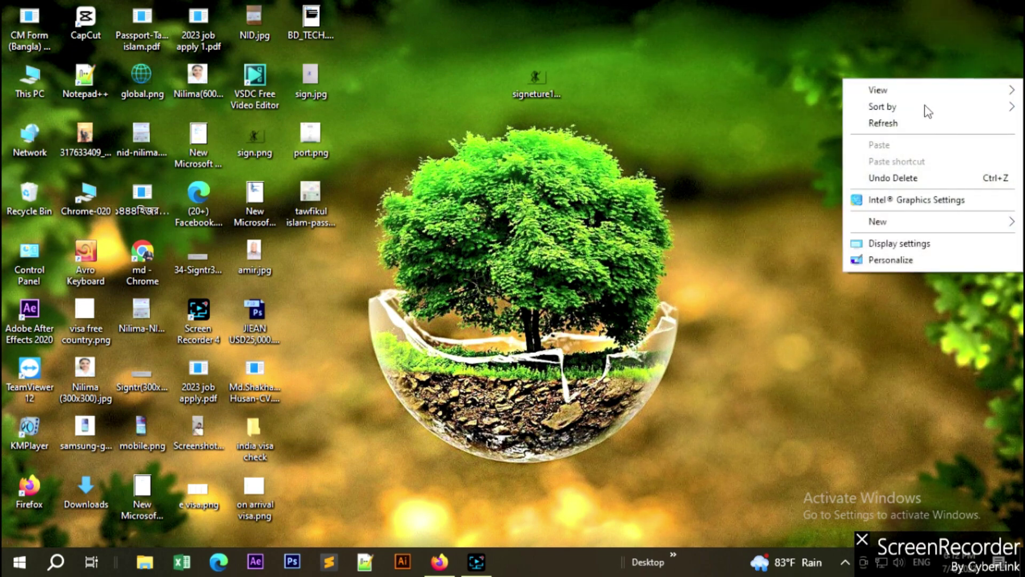
{"action": "left_click", "coordinate": [932, 122]}
{"action": "left_click", "coordinate": [439, 562]}
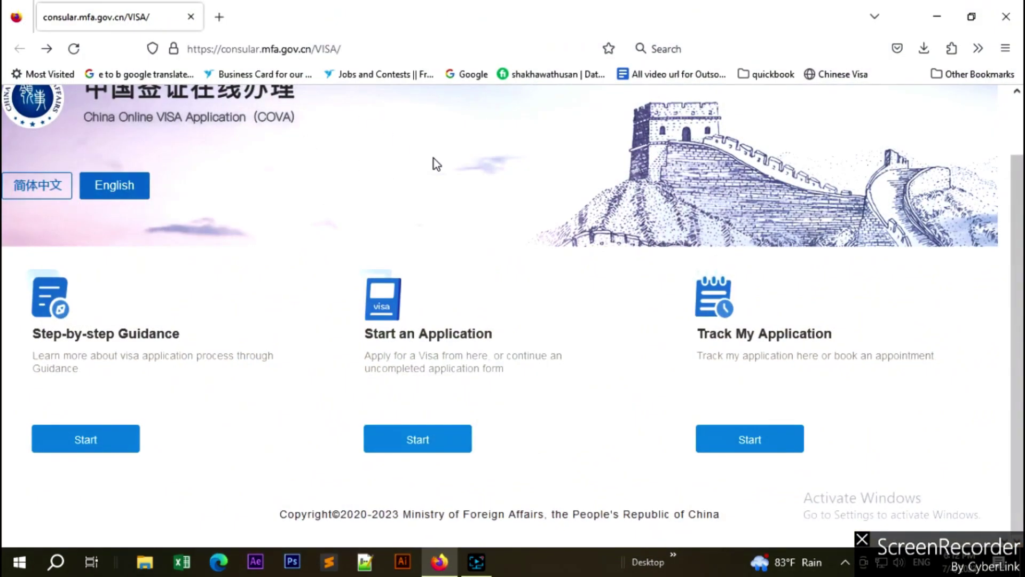
{"action": "left_click", "coordinate": [328, 50]}
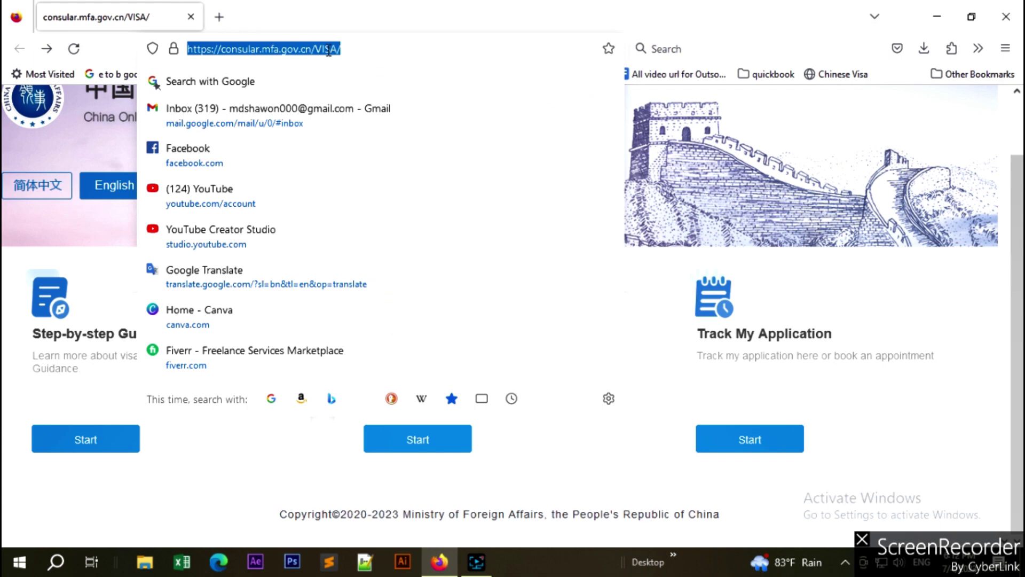
{"action": "left_click", "coordinate": [537, 16]}
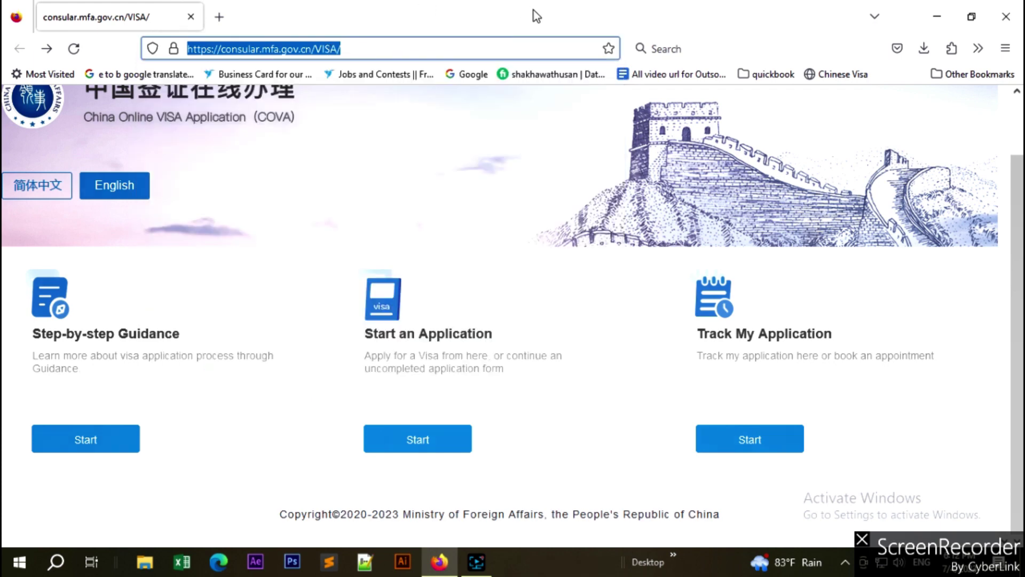
{"action": "left_click", "coordinate": [425, 162]}
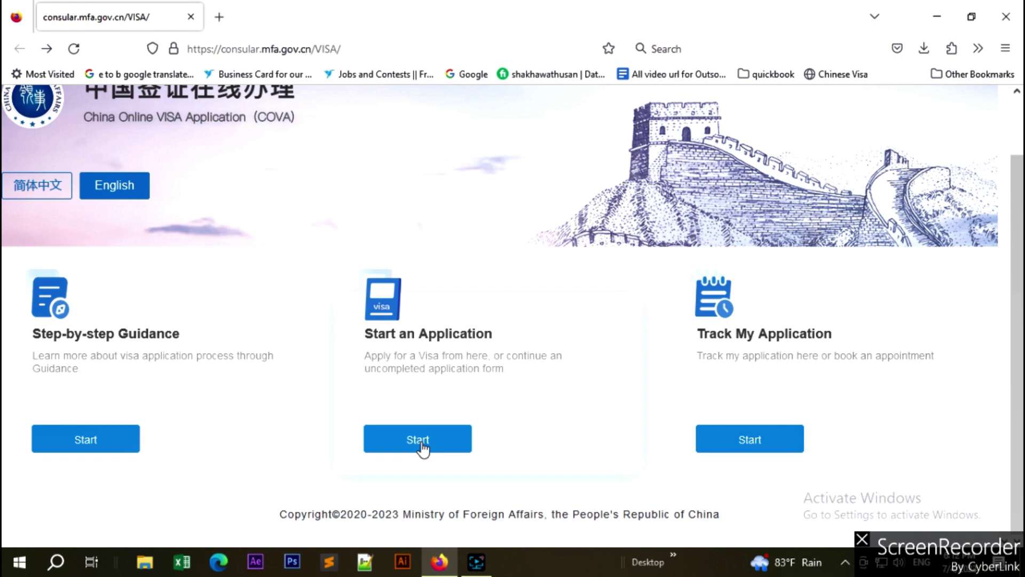
Start a new application and pick DHAKA, Bangladesh from the Asia list as application city.
{"action": "left_click", "coordinate": [417, 446]}
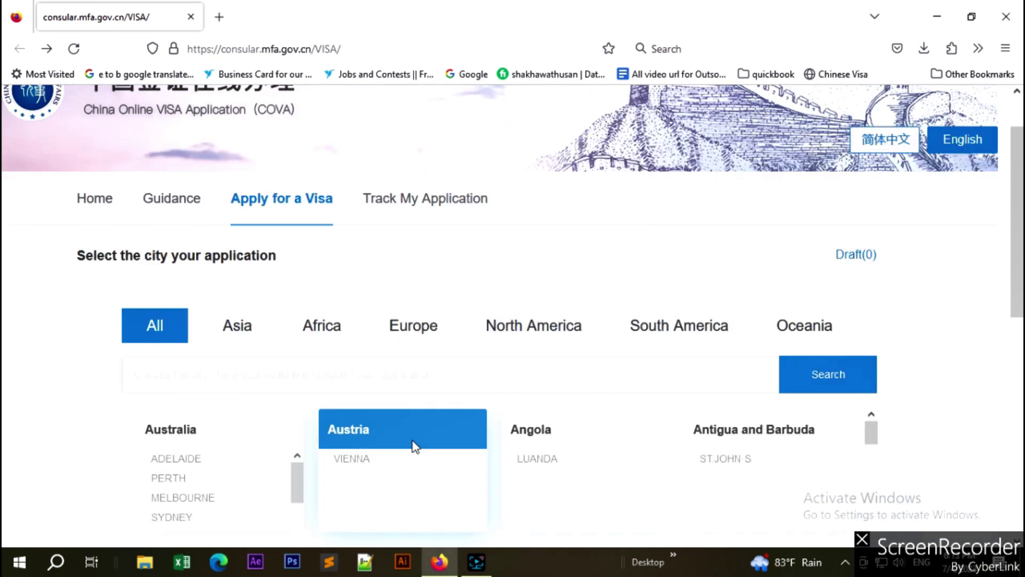
{"action": "scroll", "coordinate": [415, 446], "scroll_direction": "down", "scroll_amount": 2}
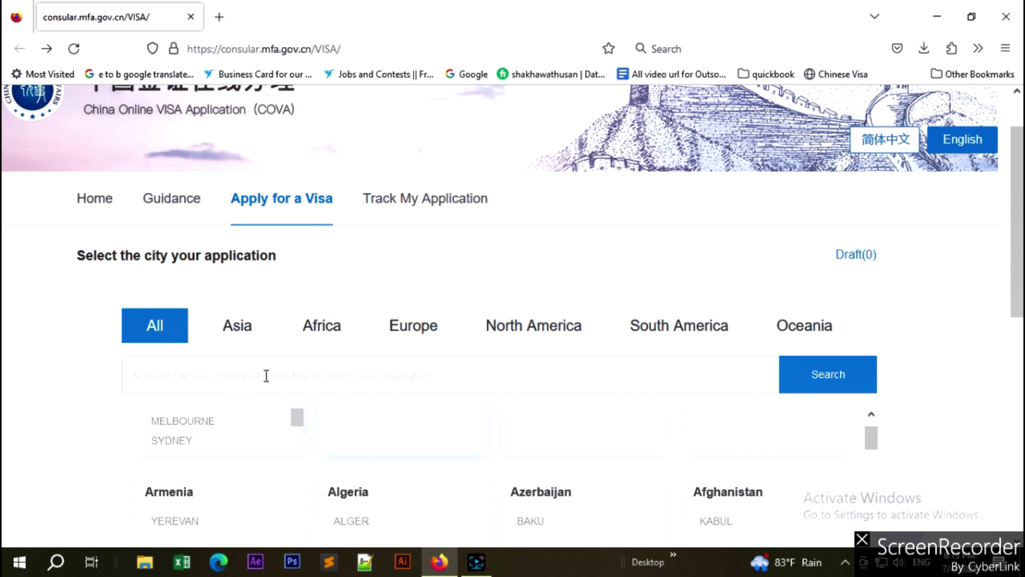
{"action": "left_click", "coordinate": [238, 327]}
{"action": "scroll", "coordinate": [407, 378], "scroll_direction": "down", "scroll_amount": 4}
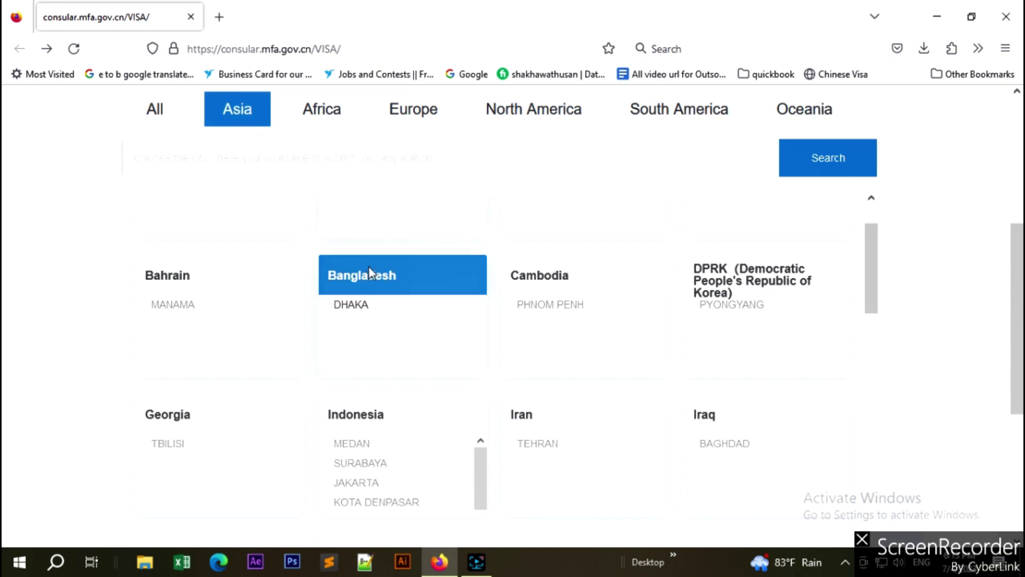
{"action": "left_click", "coordinate": [366, 313]}
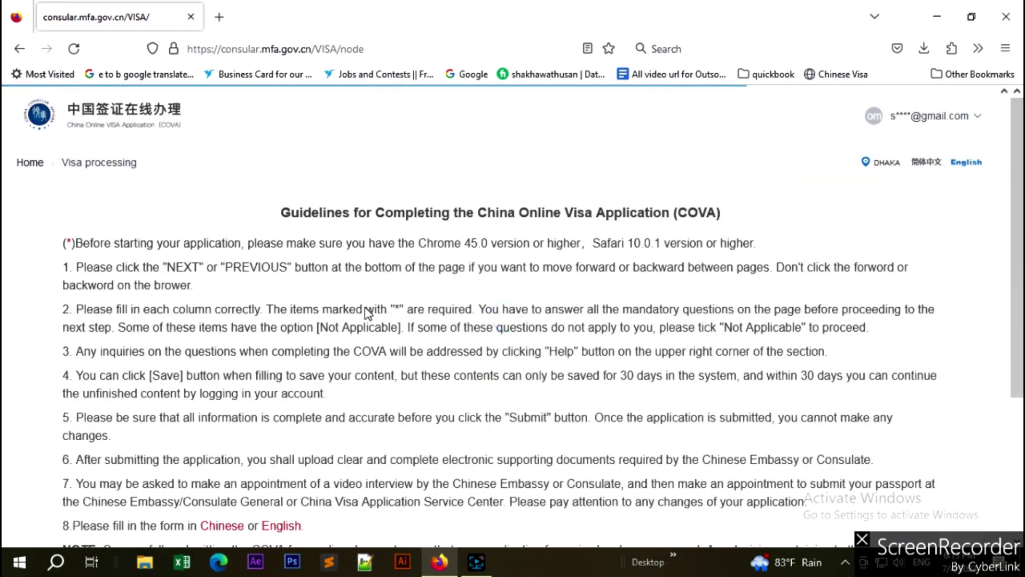
{"action": "scroll", "coordinate": [369, 313], "scroll_direction": "down", "scroll_amount": 3}
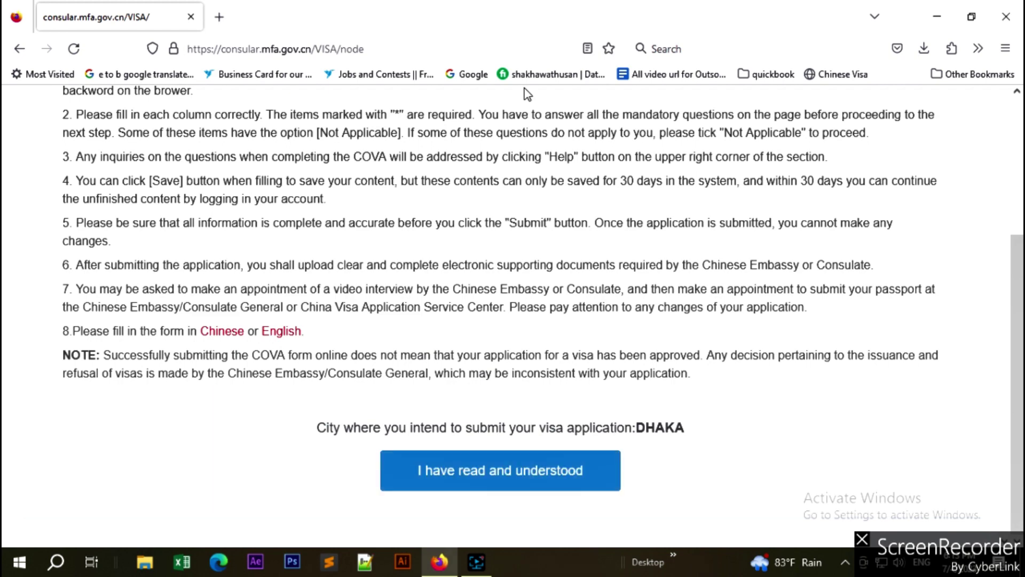
{"action": "scroll", "coordinate": [377, 355], "scroll_direction": "up", "scroll_amount": 3}
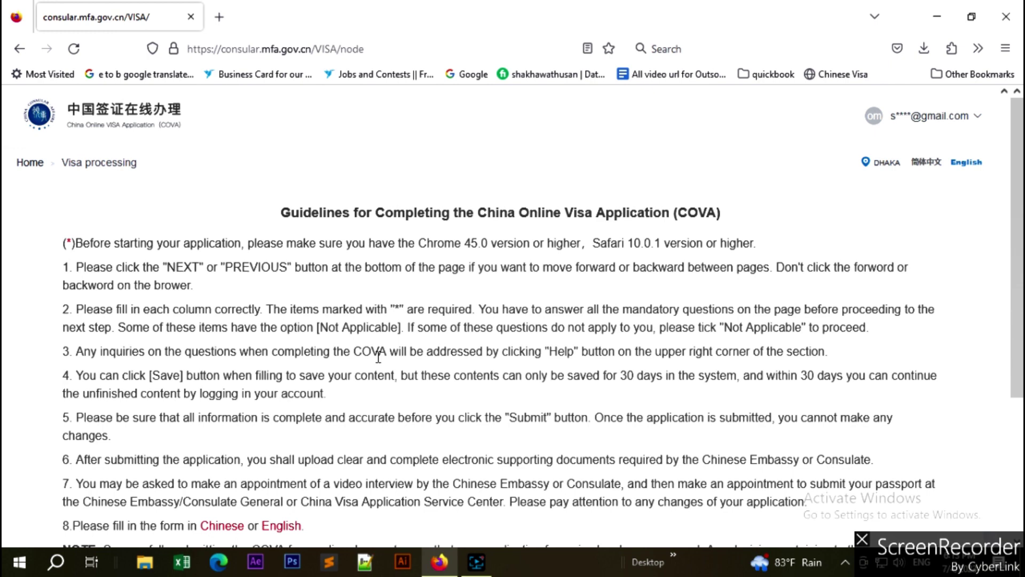
{"action": "scroll", "coordinate": [394, 353], "scroll_direction": "down", "scroll_amount": 3}
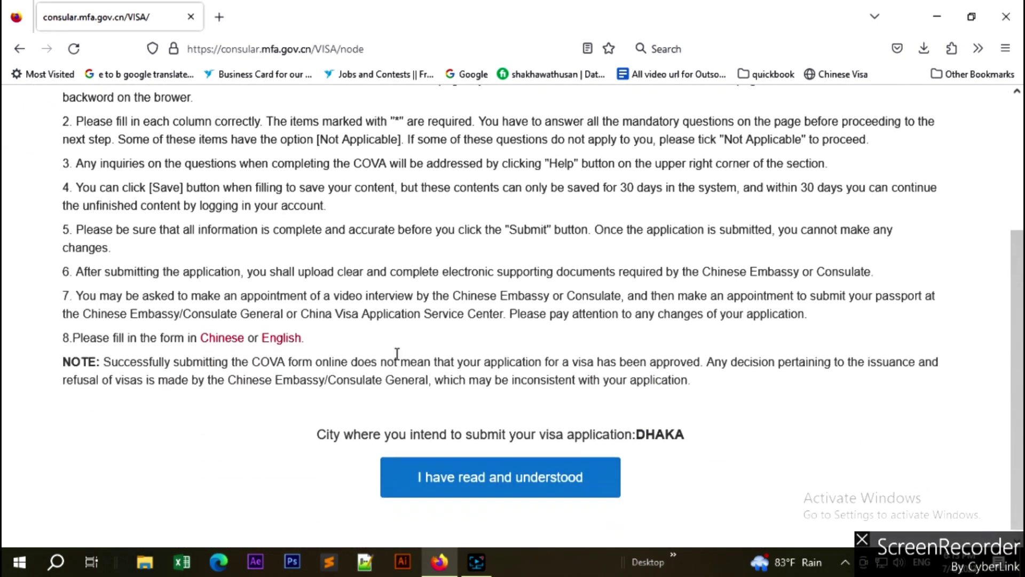
Accept the guidelines and review the Personal Information photo and passport page requirements.
{"action": "left_click", "coordinate": [512, 483]}
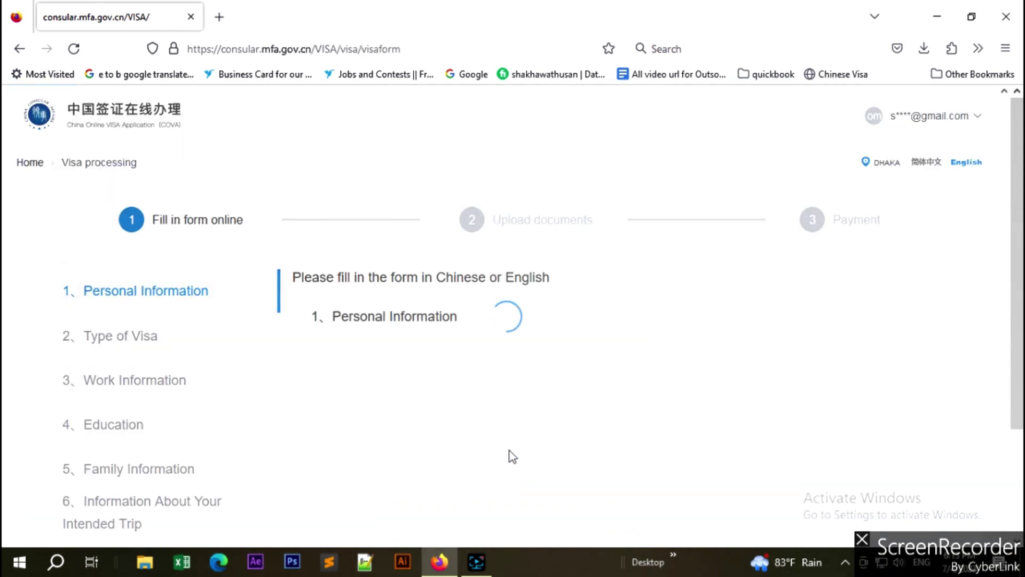
{"action": "scroll", "coordinate": [263, 439], "scroll_direction": "down", "scroll_amount": 10}
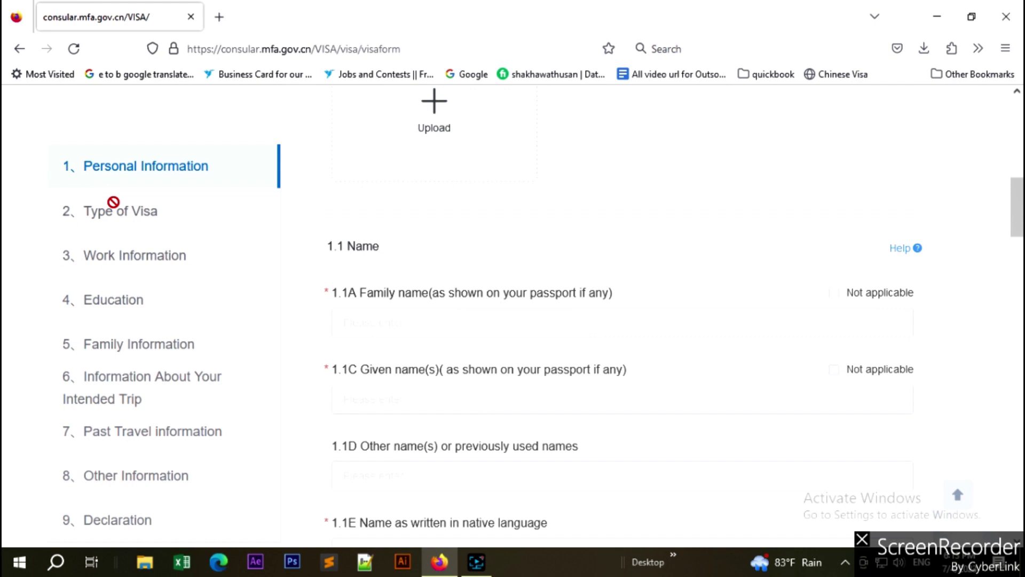
{"action": "scroll", "coordinate": [451, 236], "scroll_direction": "up", "scroll_amount": 5}
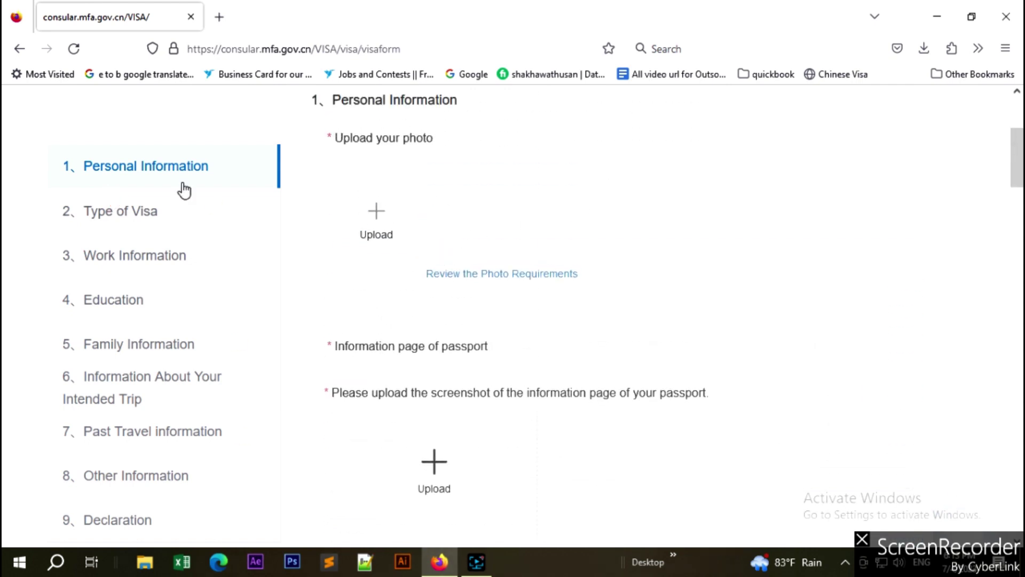
{"action": "scroll", "coordinate": [118, 345], "scroll_direction": "down", "scroll_amount": 4}
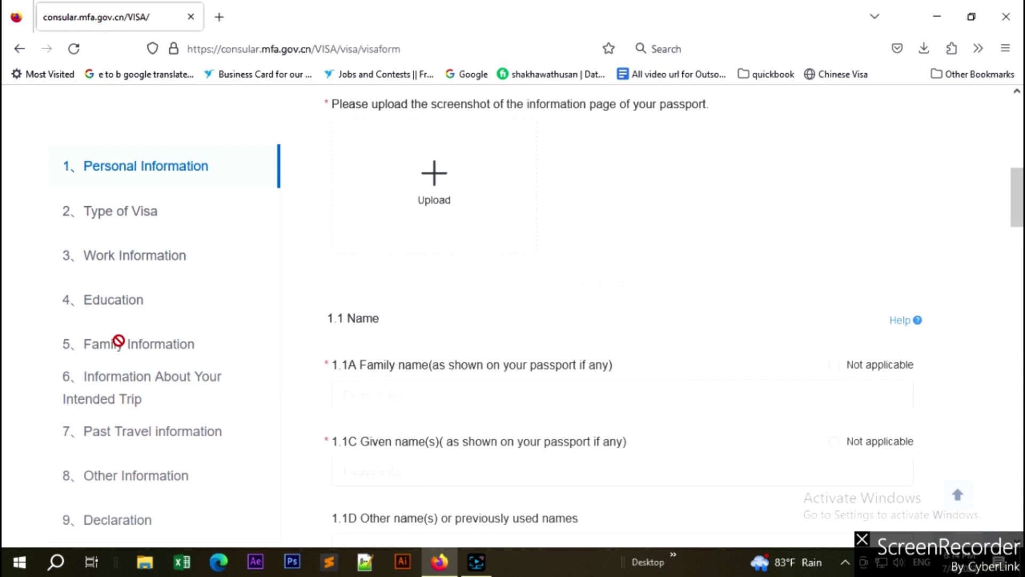
{"action": "scroll", "coordinate": [552, 256], "scroll_direction": "up", "scroll_amount": 4}
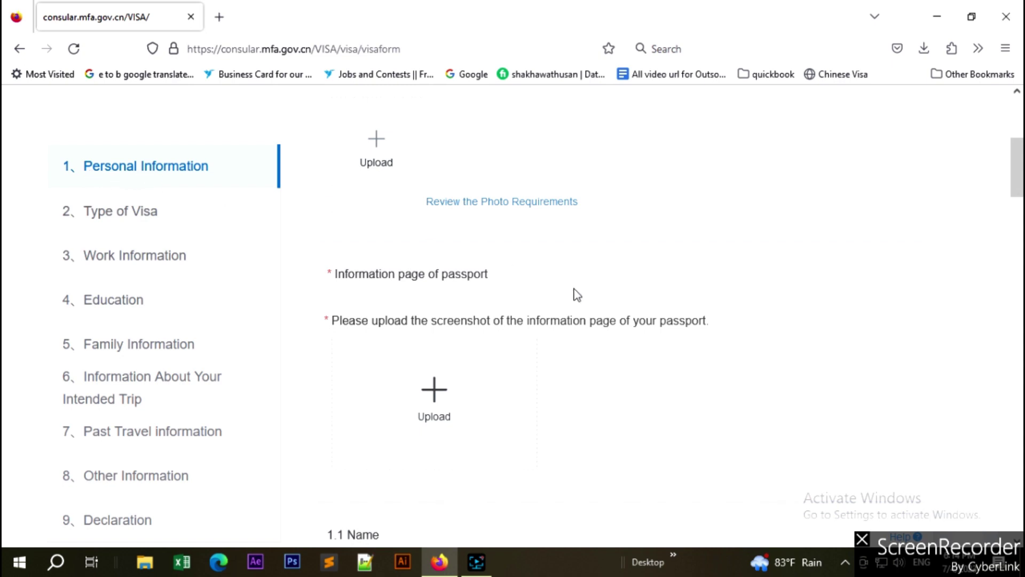
{"action": "scroll", "coordinate": [588, 293], "scroll_direction": "down", "scroll_amount": 1}
{"action": "scroll", "coordinate": [614, 296], "scroll_direction": "up", "scroll_amount": 5}
{"action": "scroll", "coordinate": [640, 301], "scroll_direction": "down", "scroll_amount": 3}
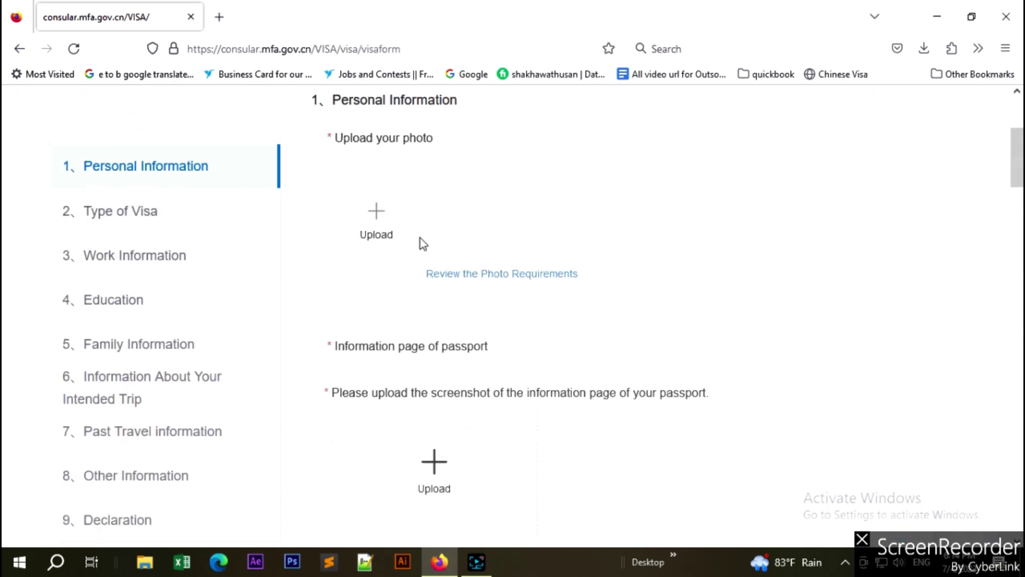
{"action": "left_click", "coordinate": [528, 283]}
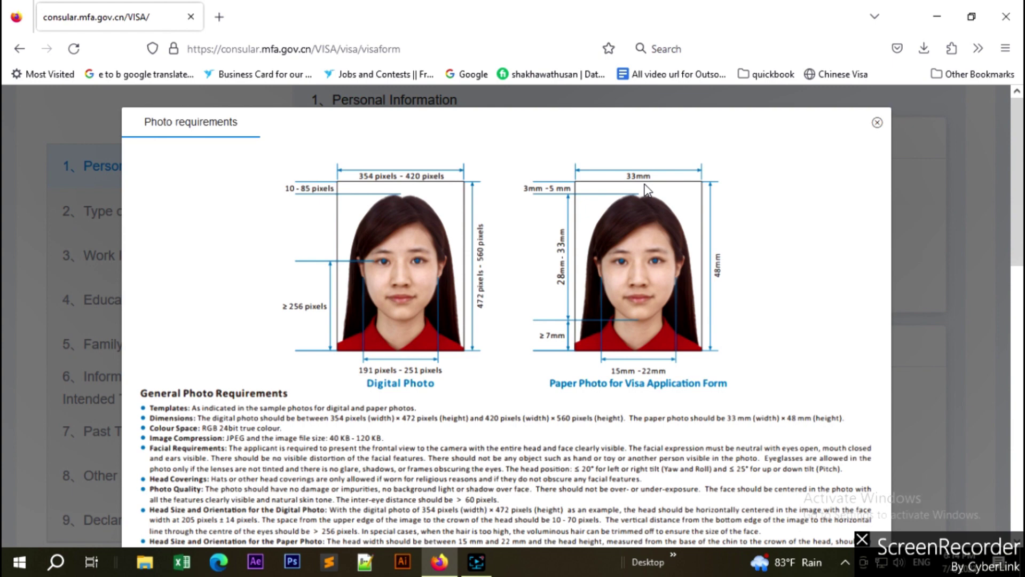
{"action": "left_click", "coordinate": [877, 124]}
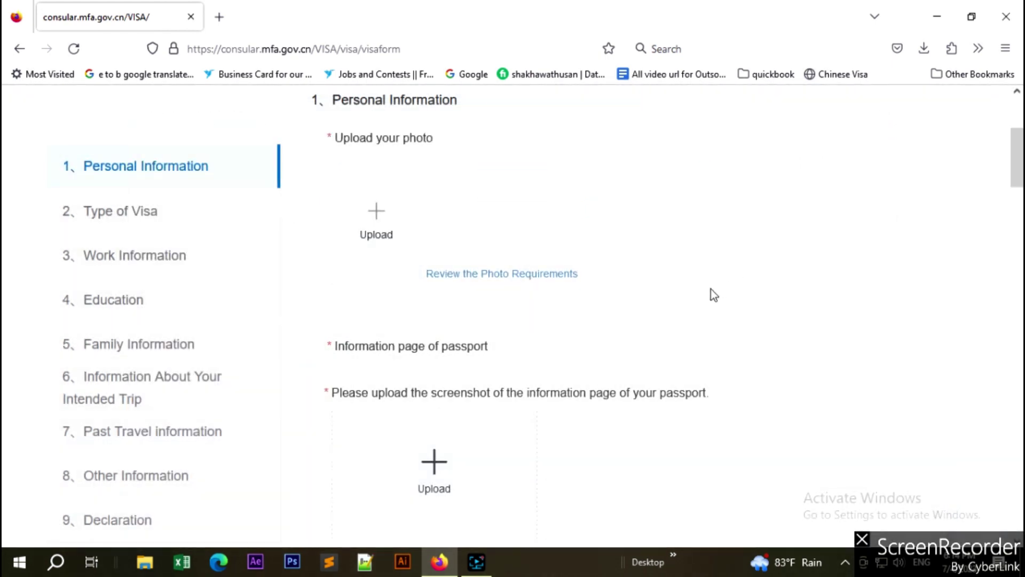
{"action": "scroll", "coordinate": [624, 303], "scroll_direction": "down", "scroll_amount": 3}
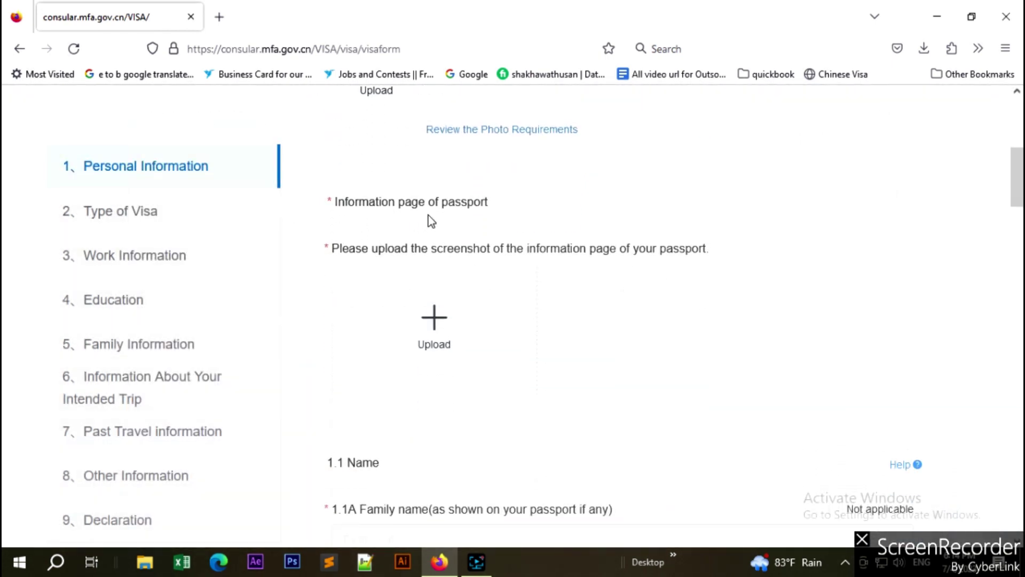
{"action": "scroll", "coordinate": [576, 288], "scroll_direction": "down", "scroll_amount": 3}
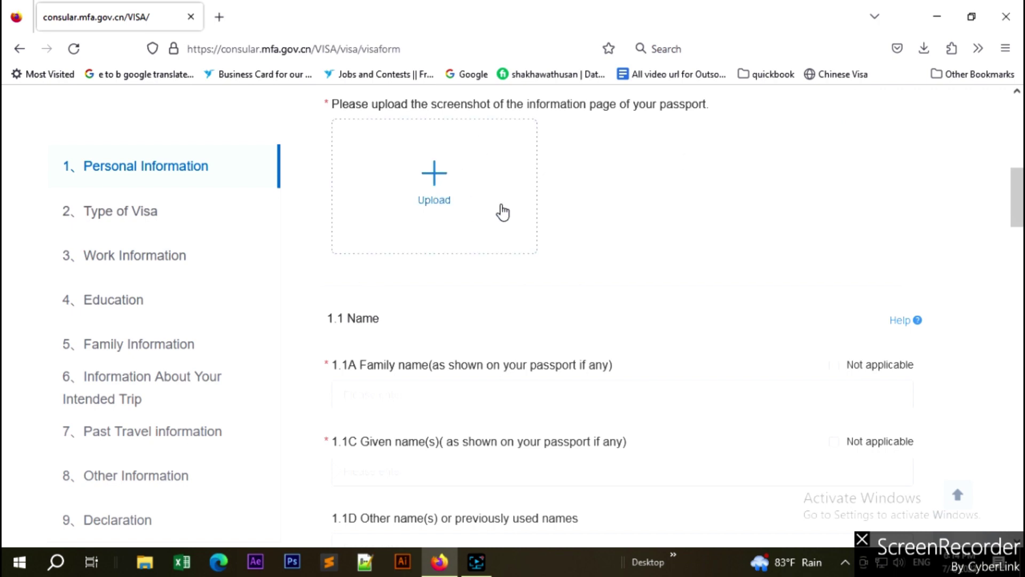
{"action": "scroll", "coordinate": [502, 214], "scroll_direction": "down", "scroll_amount": 3}
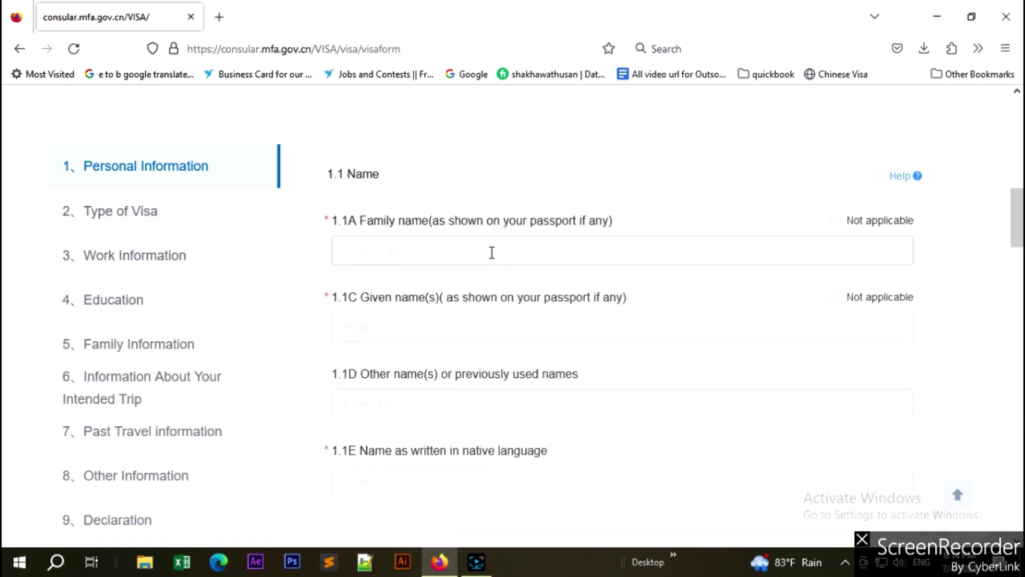
{"action": "scroll", "coordinate": [579, 346], "scroll_direction": "down", "scroll_amount": 9}
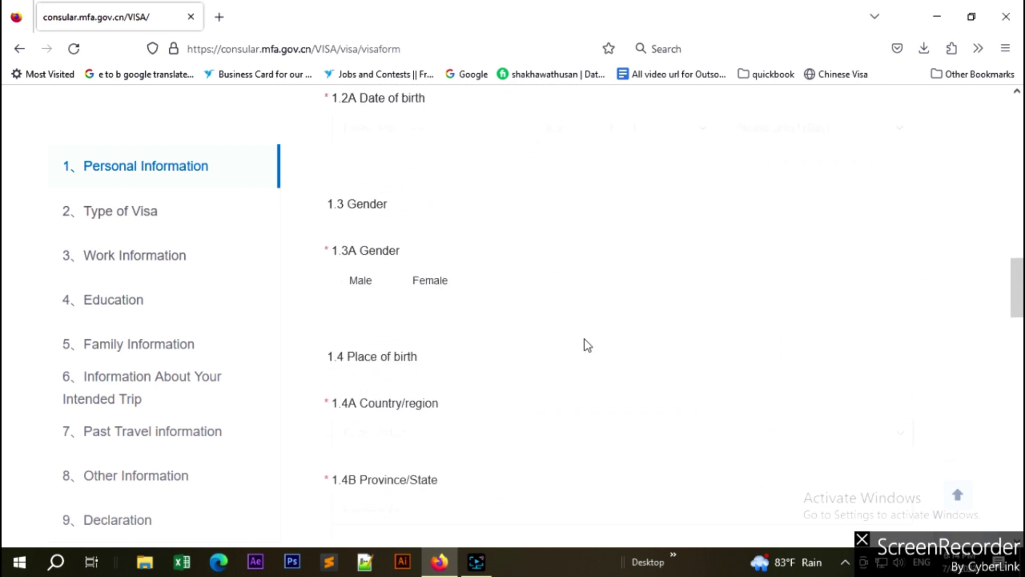
{"action": "scroll", "coordinate": [583, 346], "scroll_direction": "down", "scroll_amount": 9}
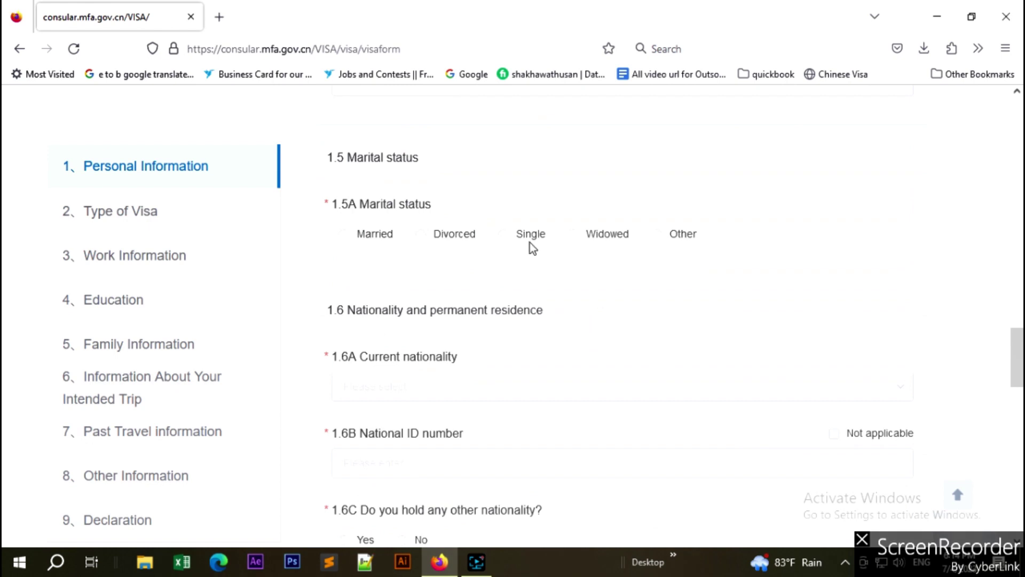
{"action": "scroll", "coordinate": [624, 396], "scroll_direction": "up", "scroll_amount": 4}
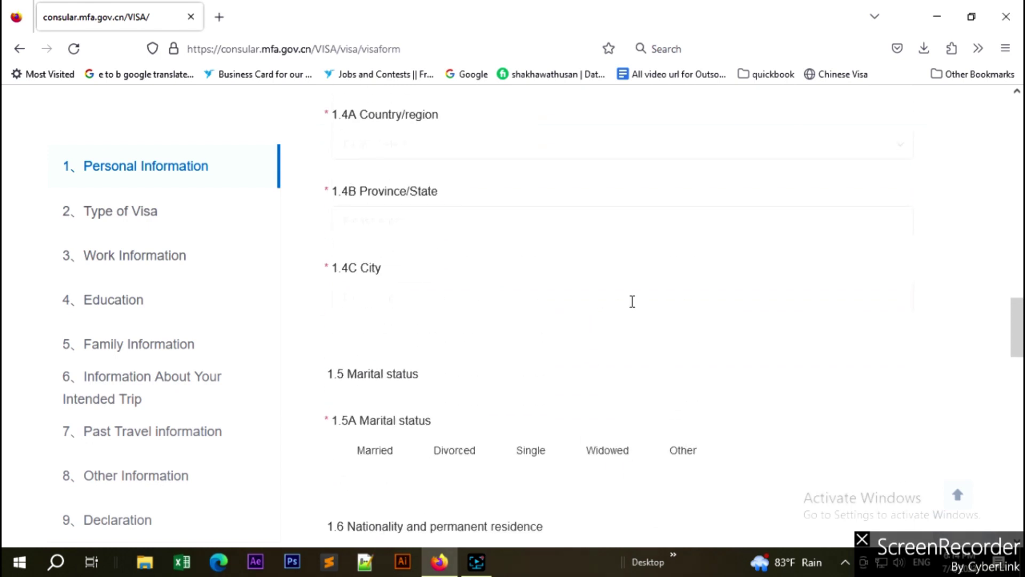
{"action": "scroll", "coordinate": [577, 347], "scroll_direction": "up", "scroll_amount": 9}
{"action": "scroll", "coordinate": [579, 349], "scroll_direction": "down", "scroll_amount": 20}
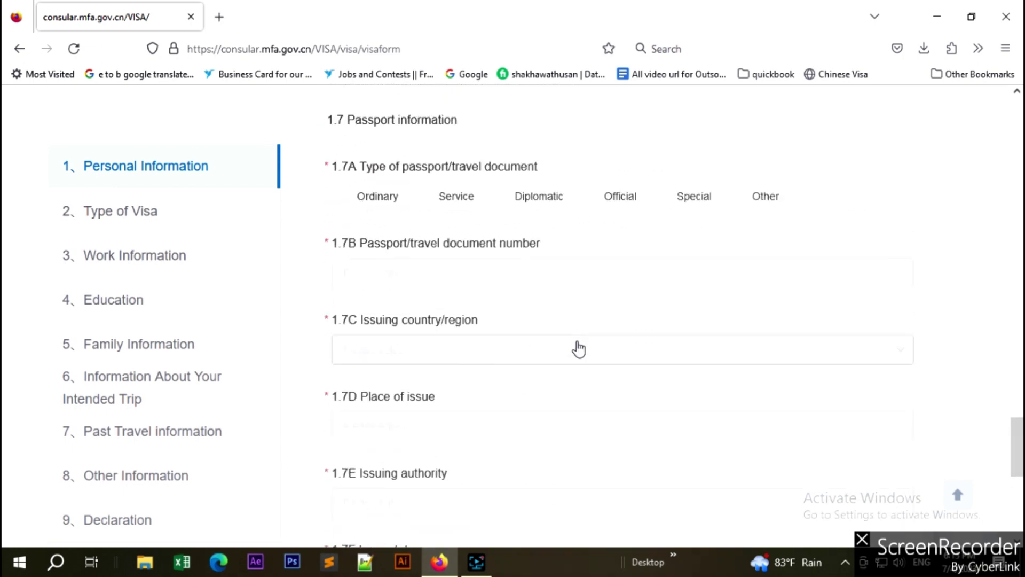
{"action": "scroll", "coordinate": [579, 349], "scroll_direction": "up", "scroll_amount": 12}
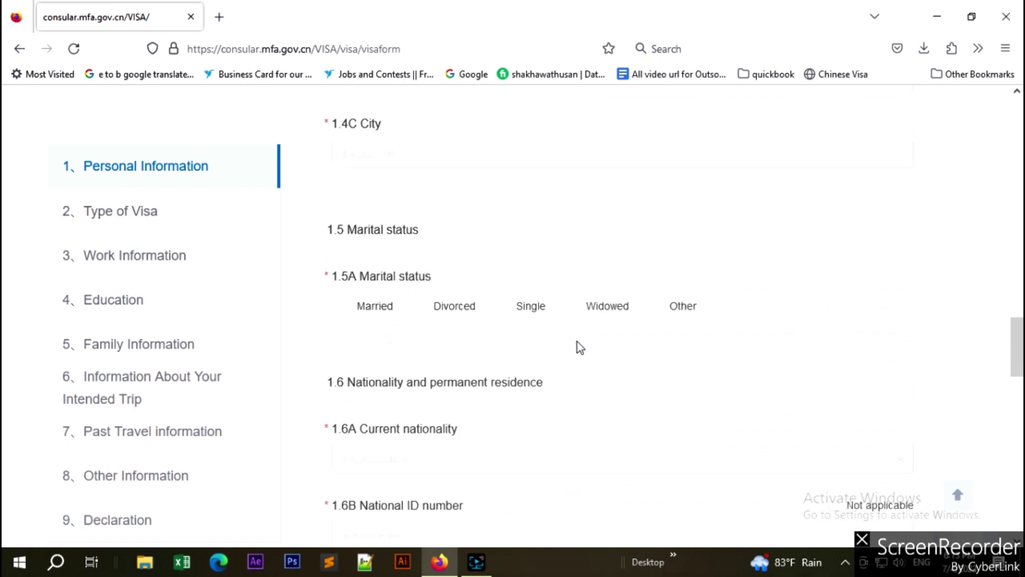
{"action": "scroll", "coordinate": [579, 347], "scroll_direction": "up", "scroll_amount": 14}
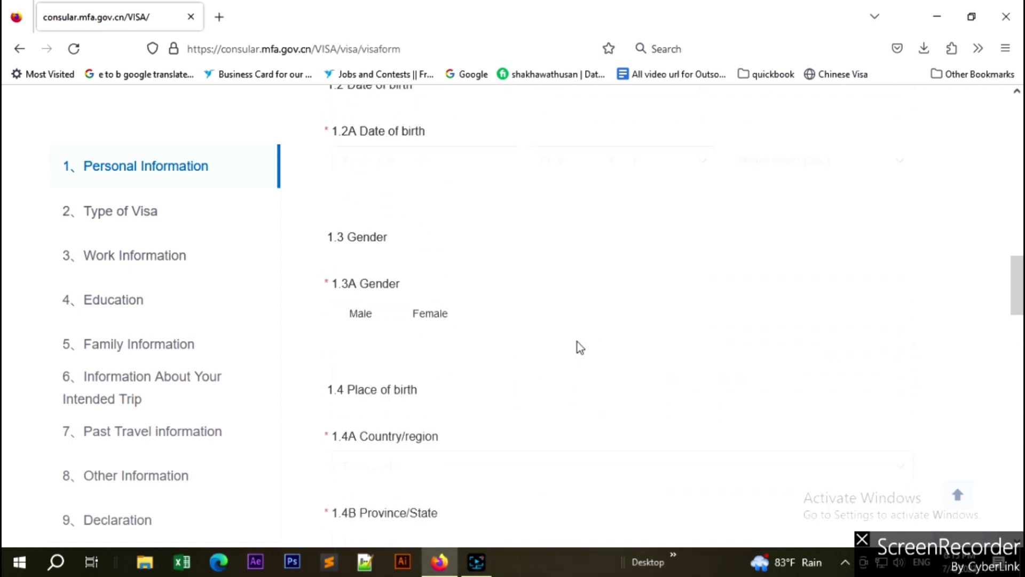
{"action": "scroll", "coordinate": [578, 346], "scroll_direction": "down", "scroll_amount": 12}
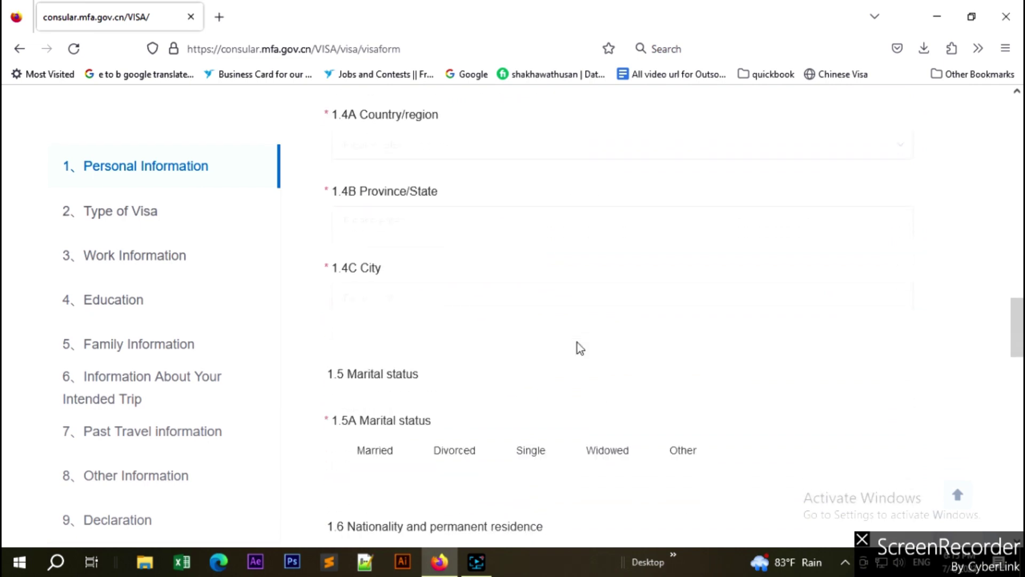
{"action": "scroll", "coordinate": [580, 348], "scroll_direction": "up", "scroll_amount": 8}
{"action": "scroll", "coordinate": [580, 347], "scroll_direction": "up", "scroll_amount": 3}
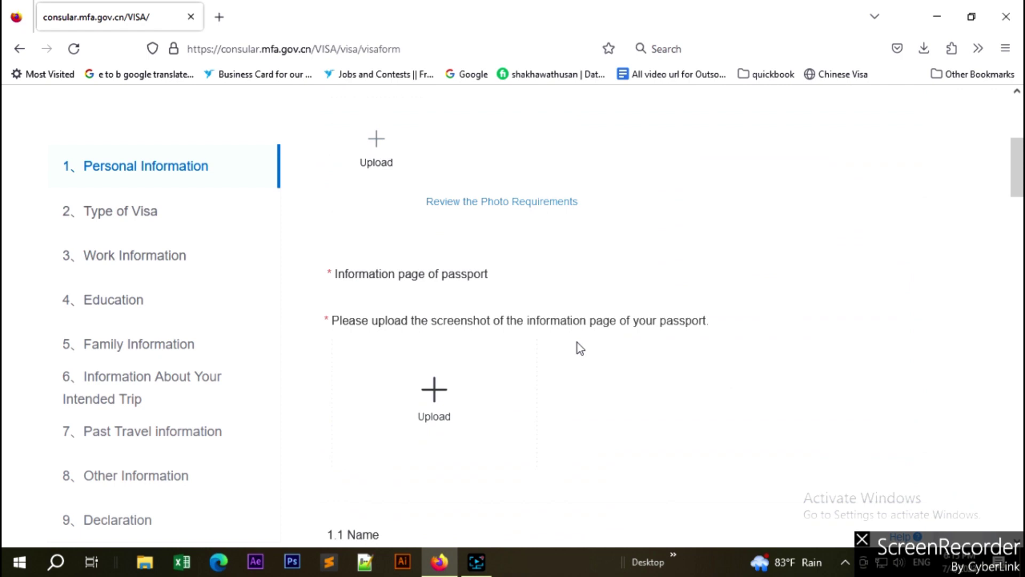
{"action": "scroll", "coordinate": [650, 393], "scroll_direction": "down", "scroll_amount": 10}
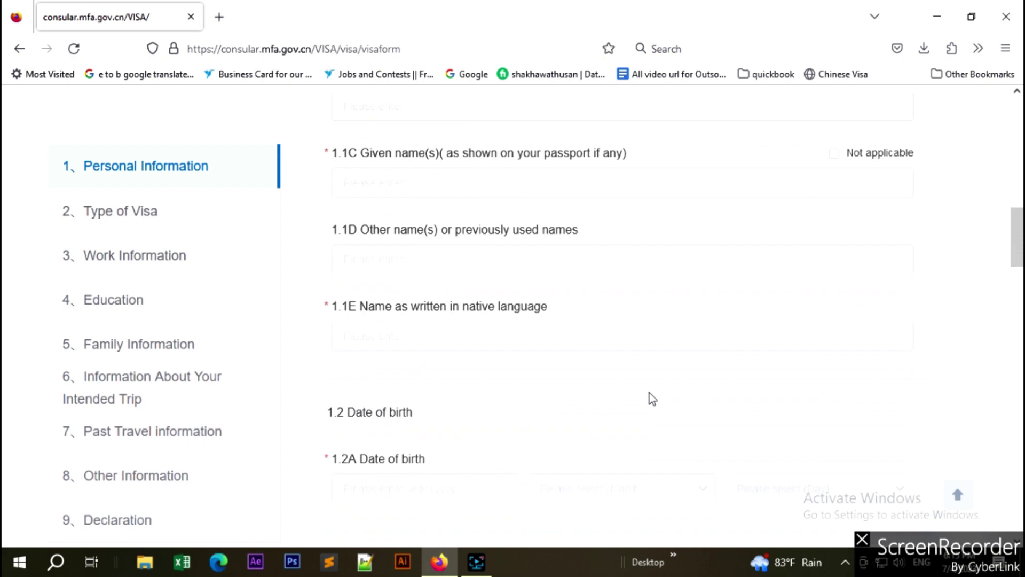
{"action": "scroll", "coordinate": [652, 398], "scroll_direction": "up", "scroll_amount": 15}
{"action": "scroll", "coordinate": [652, 398], "scroll_direction": "down", "scroll_amount": 4}
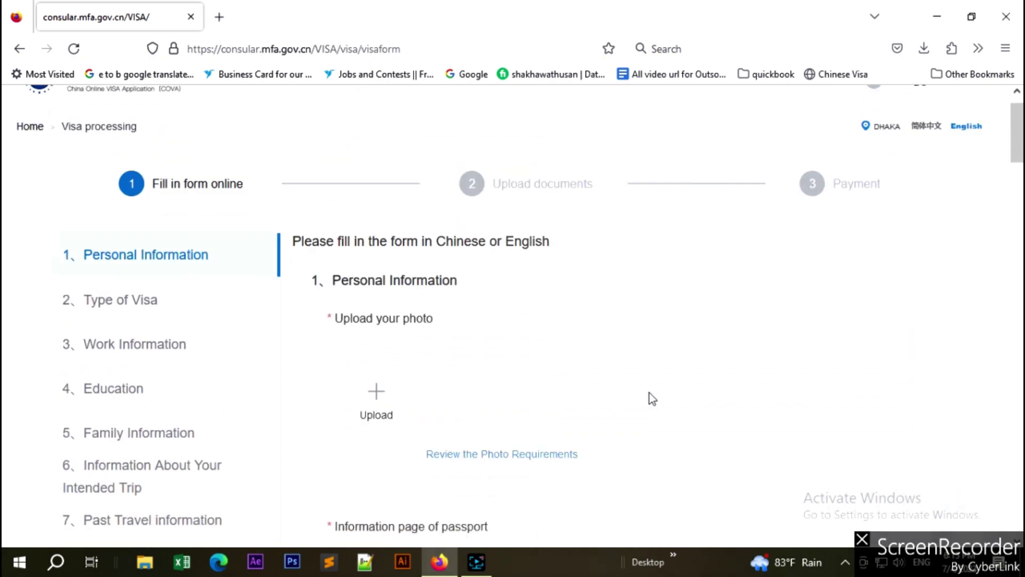
Go from the end of Personal Information to section 2, Type of Visa.
{"action": "scroll", "coordinate": [723, 348], "scroll_direction": "down", "scroll_amount": 15}
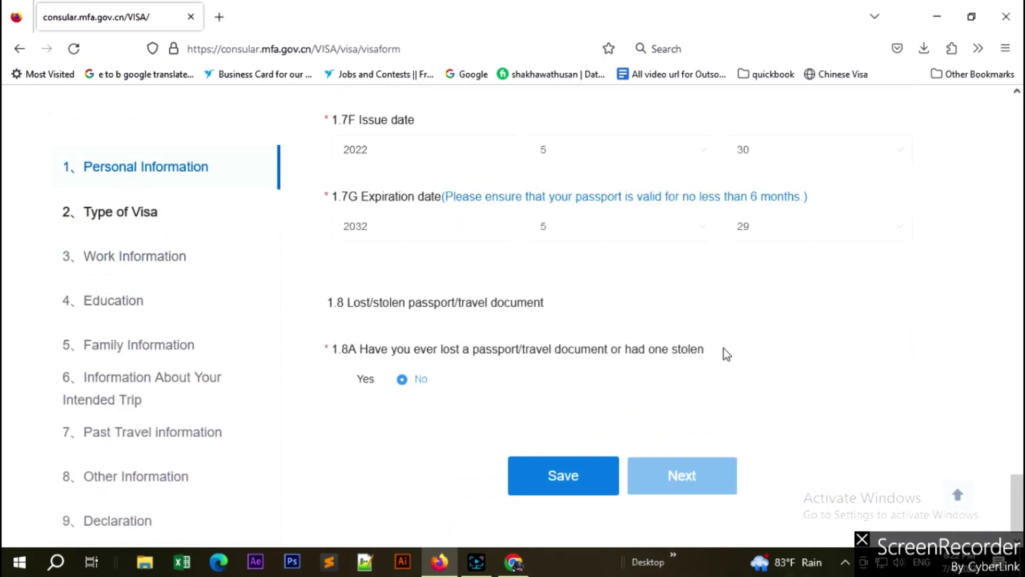
{"action": "scroll", "coordinate": [723, 348], "scroll_direction": "up", "scroll_amount": 8}
{"action": "scroll", "coordinate": [723, 348], "scroll_direction": "up", "scroll_amount": 13}
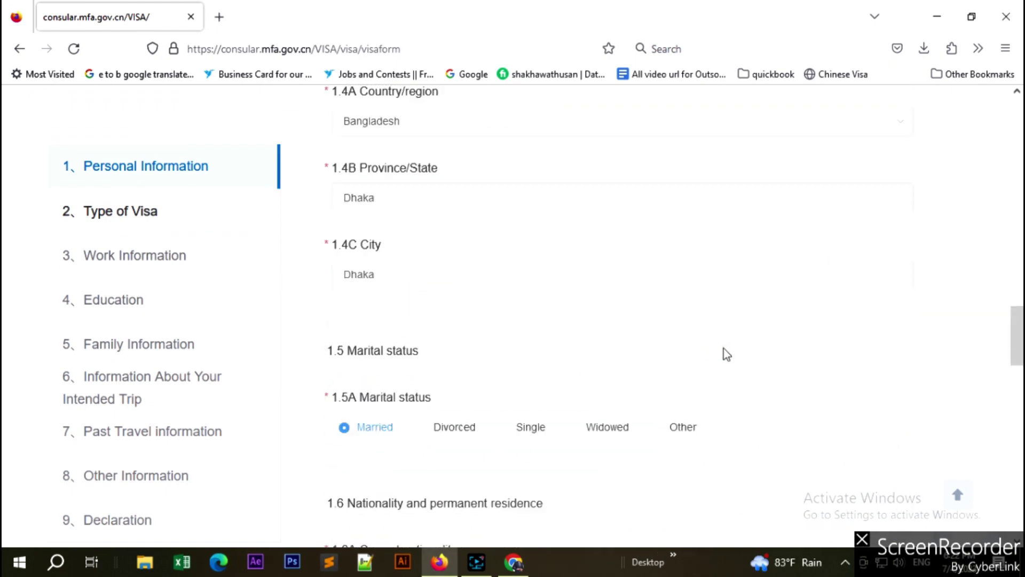
{"action": "scroll", "coordinate": [723, 348], "scroll_direction": "down", "scroll_amount": 20}
{"action": "scroll", "coordinate": [724, 353], "scroll_direction": "down", "scroll_amount": 1}
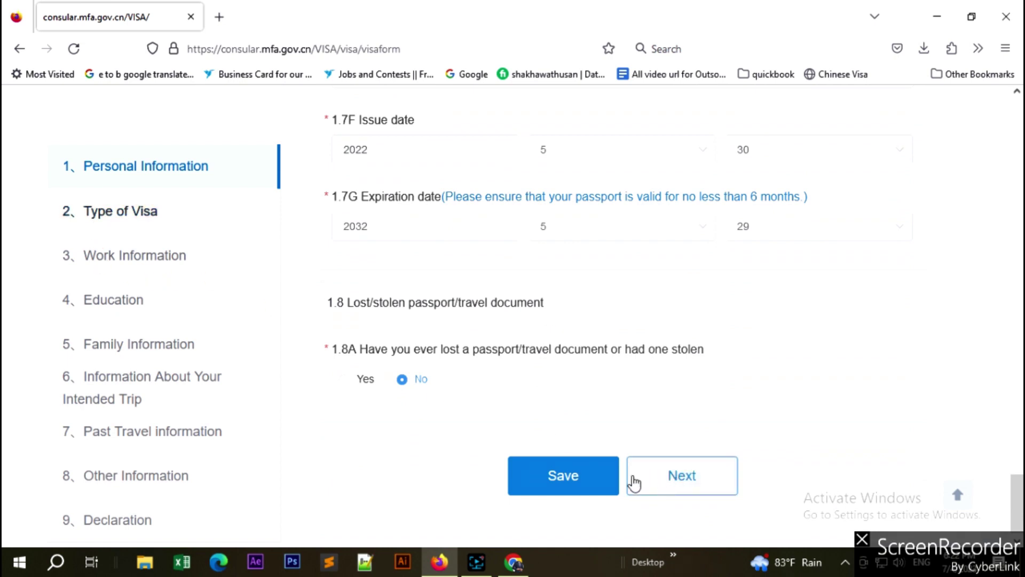
{"action": "left_click", "coordinate": [686, 481]}
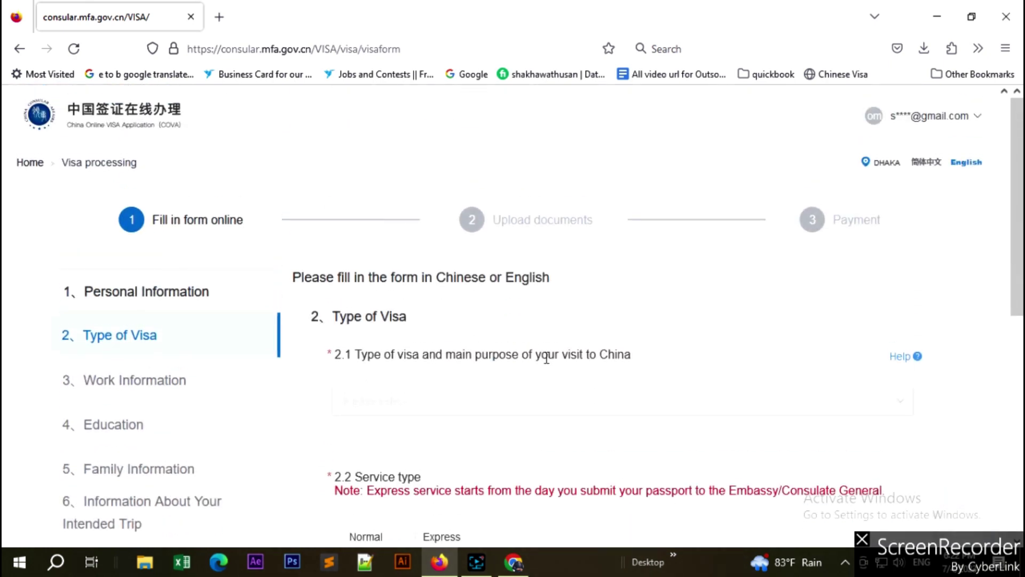
Choose (M) Commercial trade activities as visa type with purpose Other commercial activities.
{"action": "scroll", "coordinate": [546, 358], "scroll_direction": "down", "scroll_amount": 3}
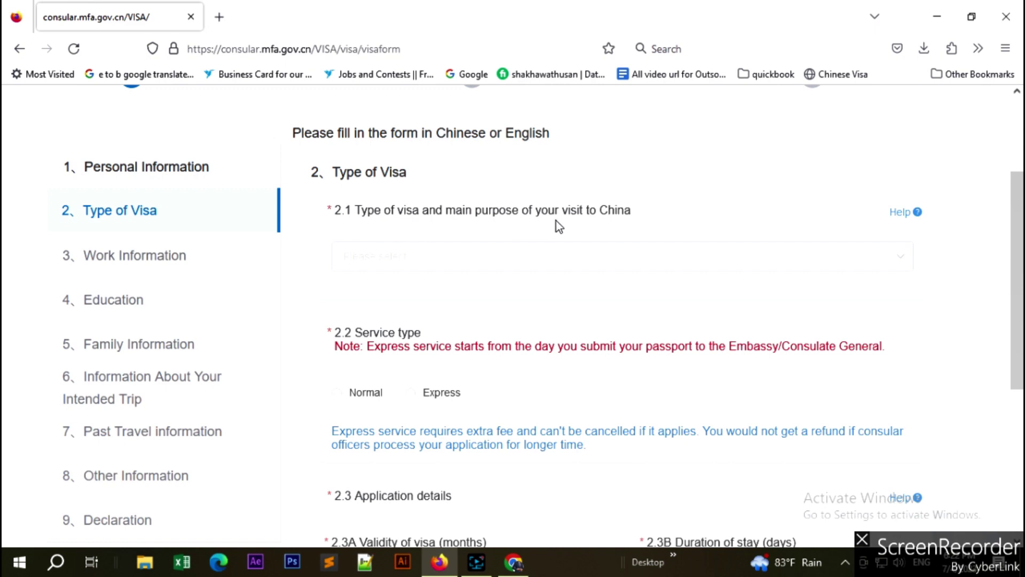
{"action": "left_click", "coordinate": [852, 265]}
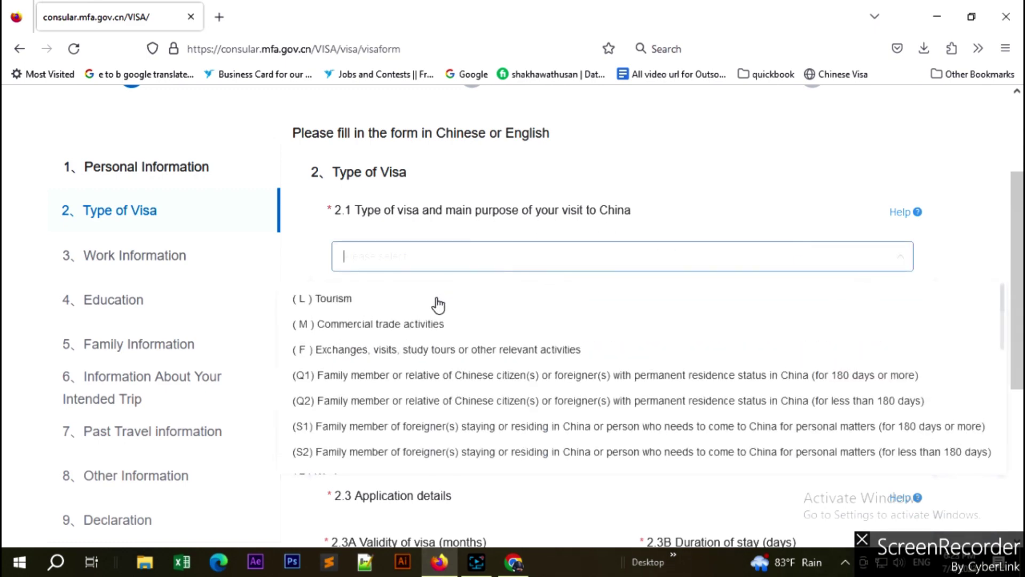
{"action": "left_click", "coordinate": [394, 329]}
{"action": "scroll", "coordinate": [534, 321], "scroll_direction": "down", "scroll_amount": 1}
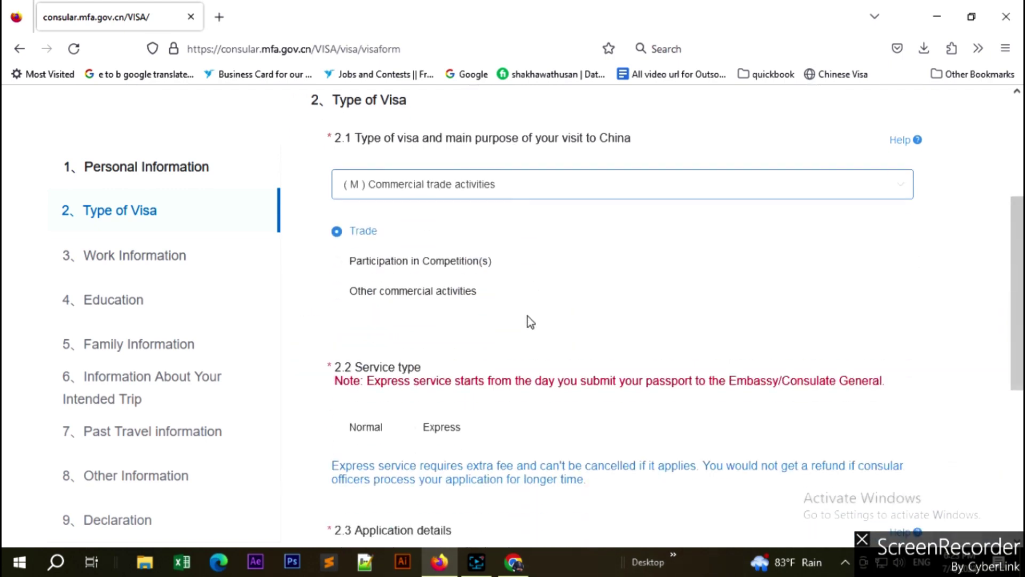
{"action": "left_click", "coordinate": [338, 294]}
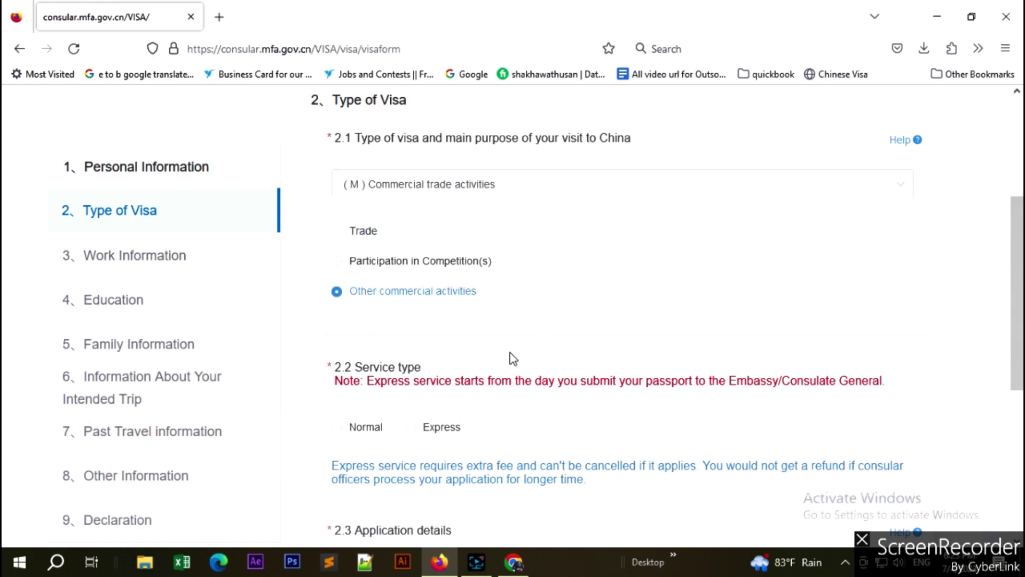
Select Express as the 2.2 service type.
{"action": "scroll", "coordinate": [680, 313], "scroll_direction": "down", "scroll_amount": 2}
{"action": "scroll", "coordinate": [680, 313], "scroll_direction": "up", "scroll_amount": 2}
{"action": "scroll", "coordinate": [684, 314], "scroll_direction": "down", "scroll_amount": 2}
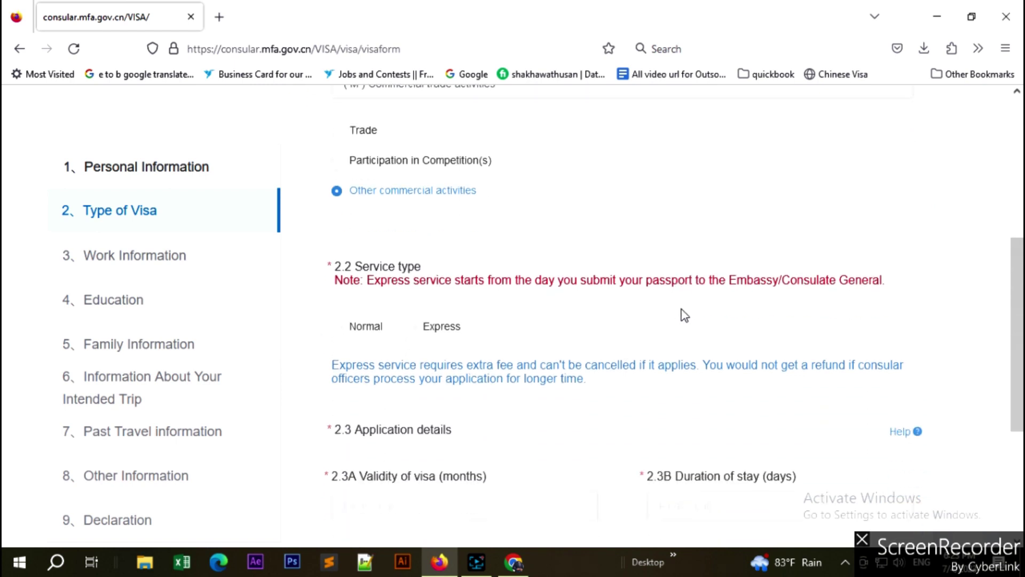
{"action": "scroll", "coordinate": [684, 315], "scroll_direction": "down", "scroll_amount": 1}
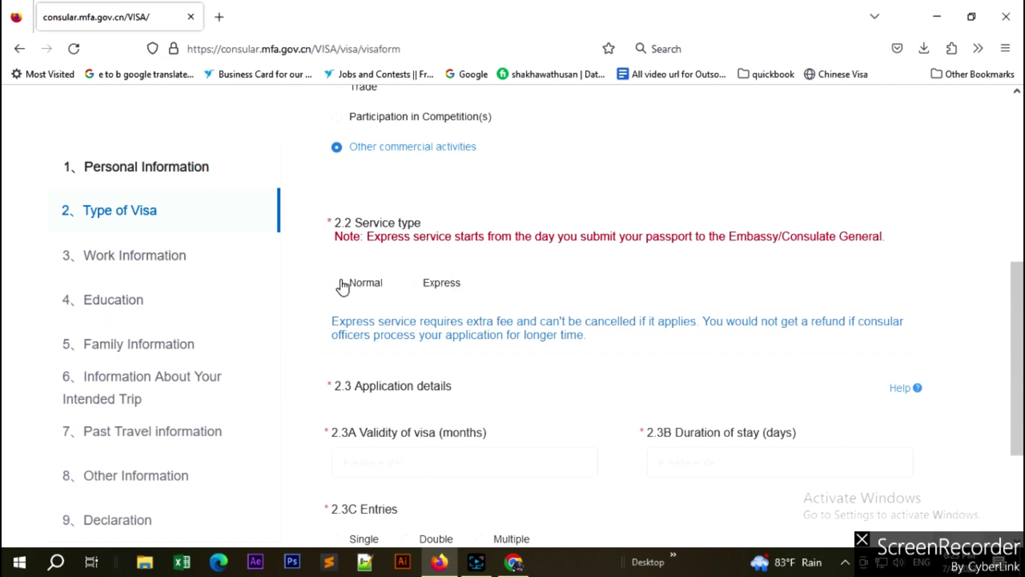
{"action": "left_click", "coordinate": [411, 284]}
{"action": "scroll", "coordinate": [553, 285], "scroll_direction": "down", "scroll_amount": 3}
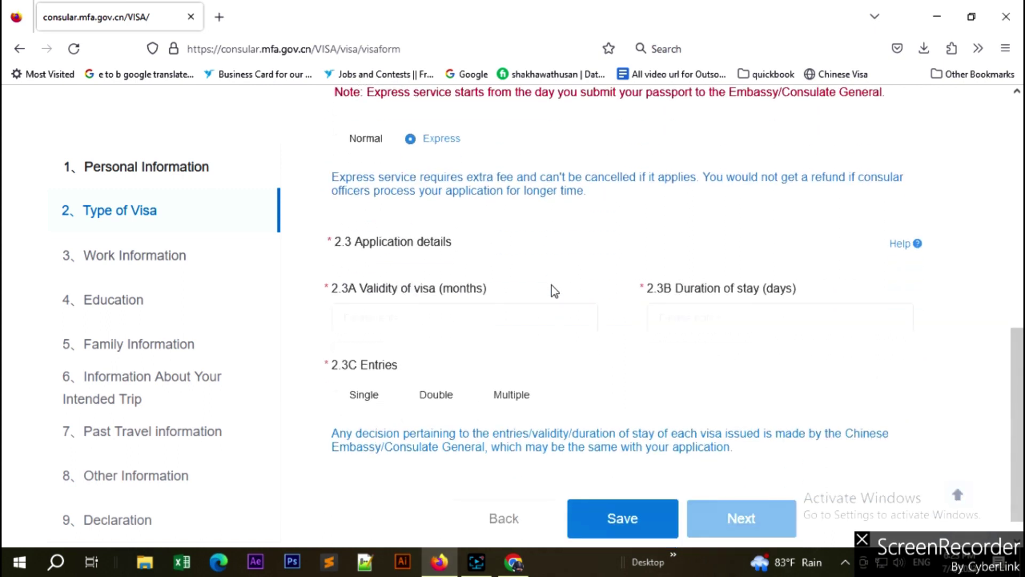
{"action": "scroll", "coordinate": [553, 288], "scroll_direction": "down", "scroll_amount": 1}
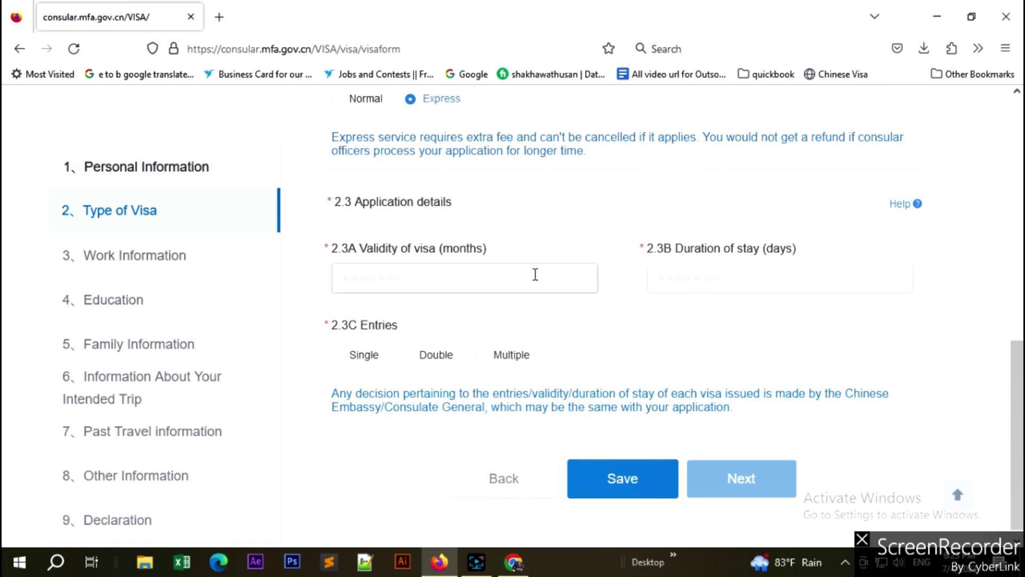
{"action": "scroll", "coordinate": [534, 274], "scroll_direction": "down", "scroll_amount": 1}
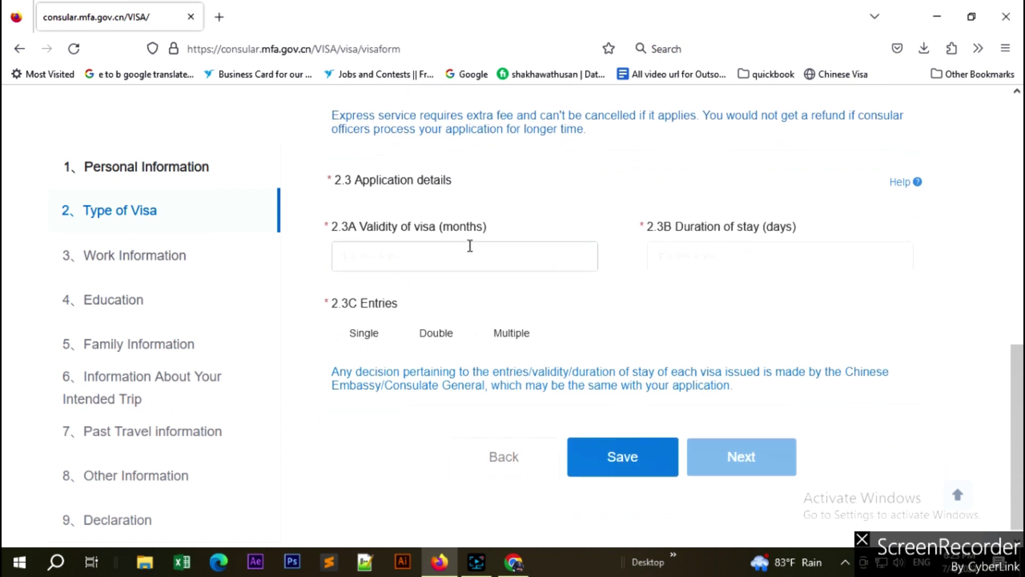
Enter 12 months for visa validity and 15 days for duration of stay.
{"action": "left_click", "coordinate": [511, 251]}
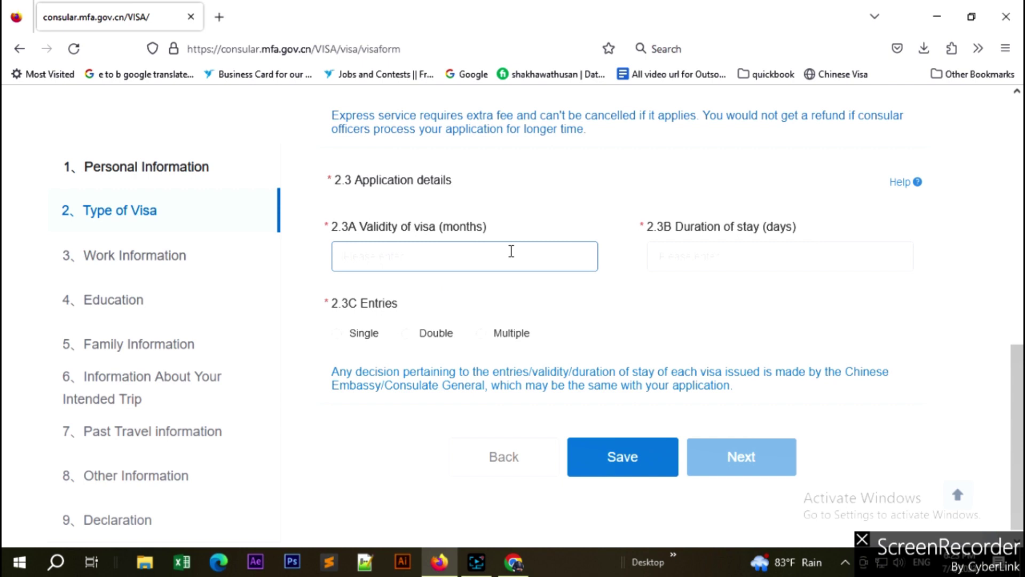
{"action": "type", "text": "12"}
{"action": "left_click", "coordinate": [726, 248]}
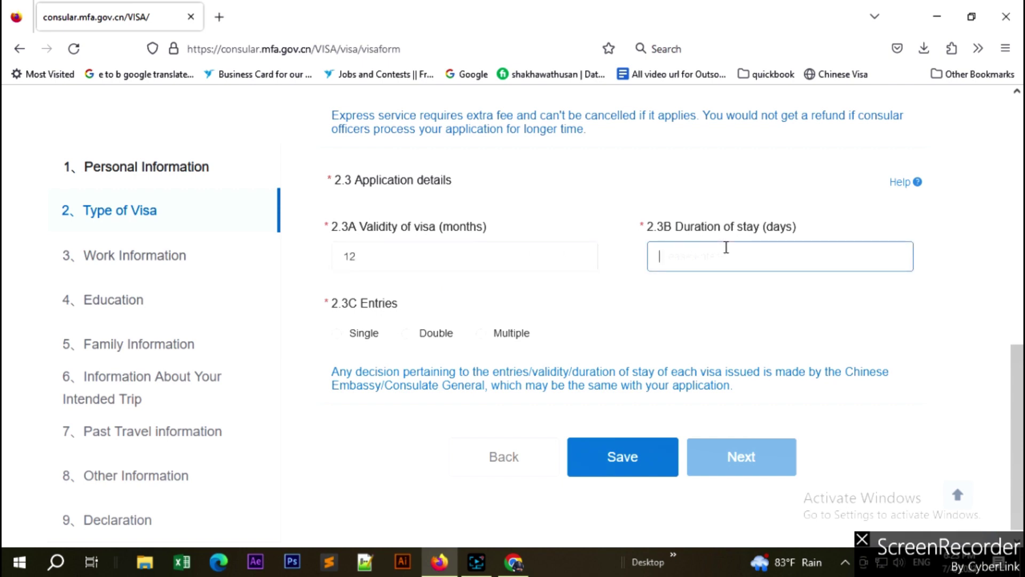
{"action": "type", "text": "15"}
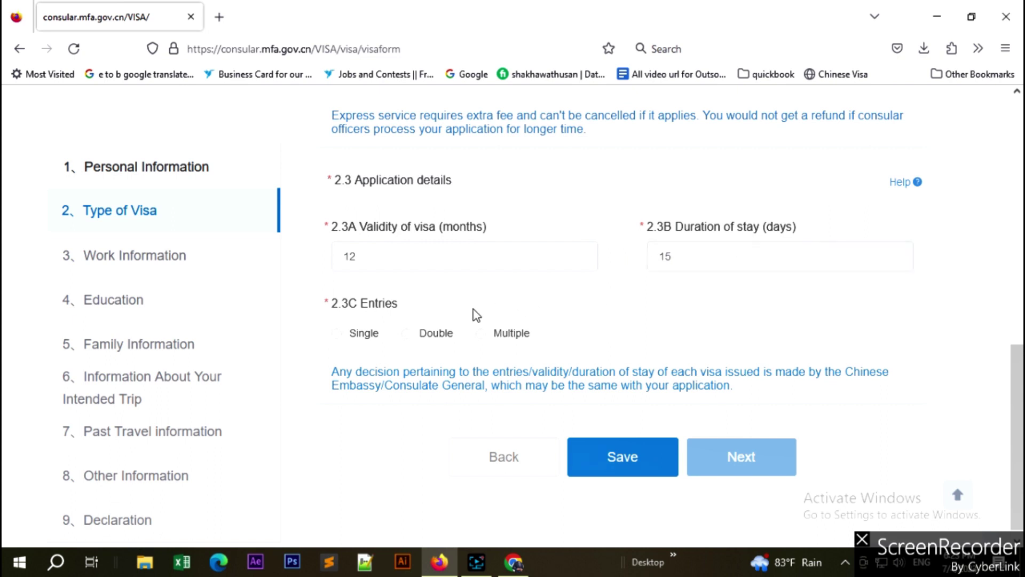
Set entries to Double and recheck the validity and stay values.
{"action": "left_click", "coordinate": [345, 335]}
{"action": "left_click", "coordinate": [410, 336]}
{"action": "left_click", "coordinate": [443, 260]}
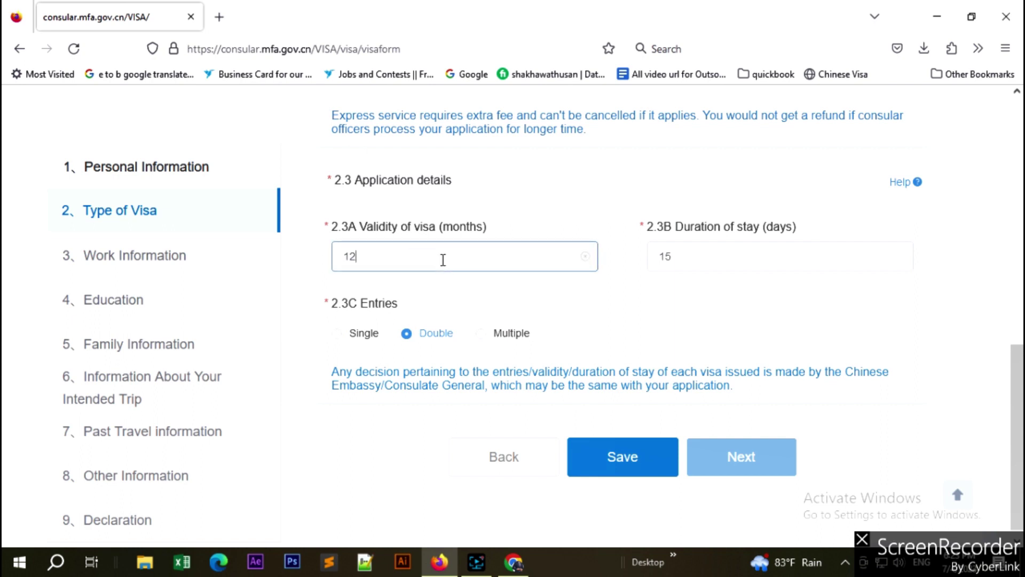
{"action": "left_click", "coordinate": [691, 256]}
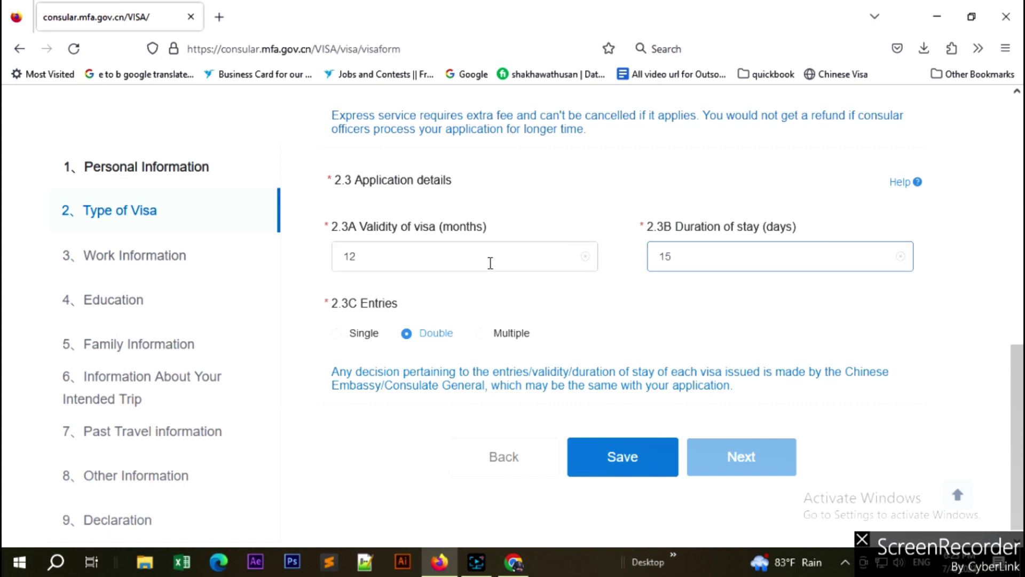
{"action": "left_click", "coordinate": [386, 255]}
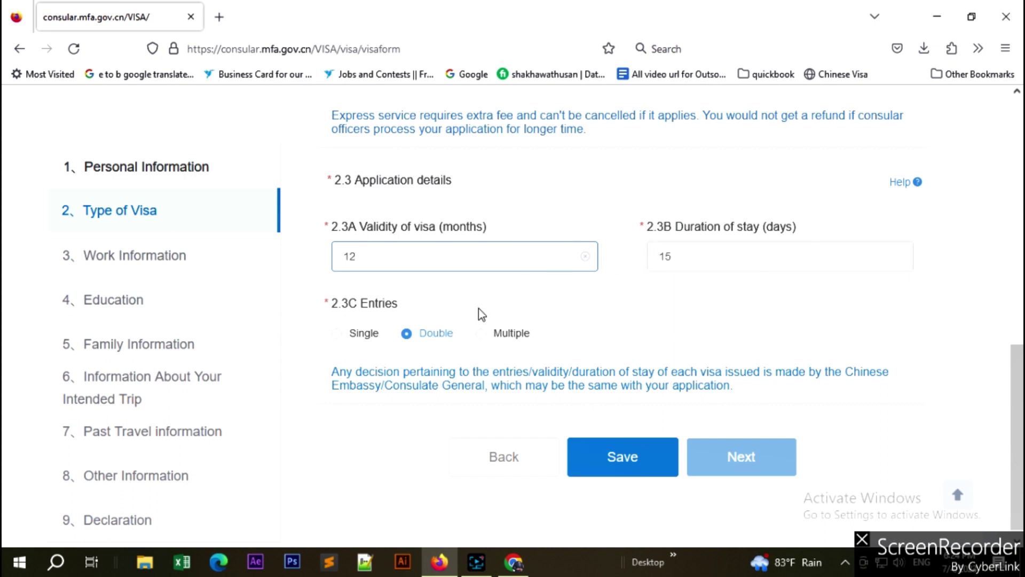
{"action": "left_click", "coordinate": [654, 312]}
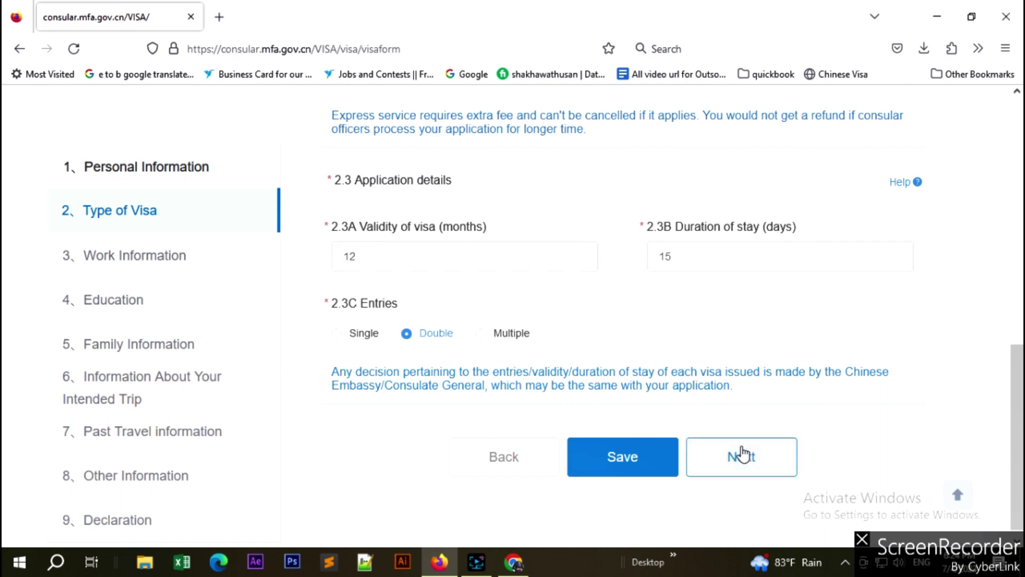
Continue to section 3, Work Information, and look over its occupation and employer fields.
{"action": "left_click", "coordinate": [749, 462]}
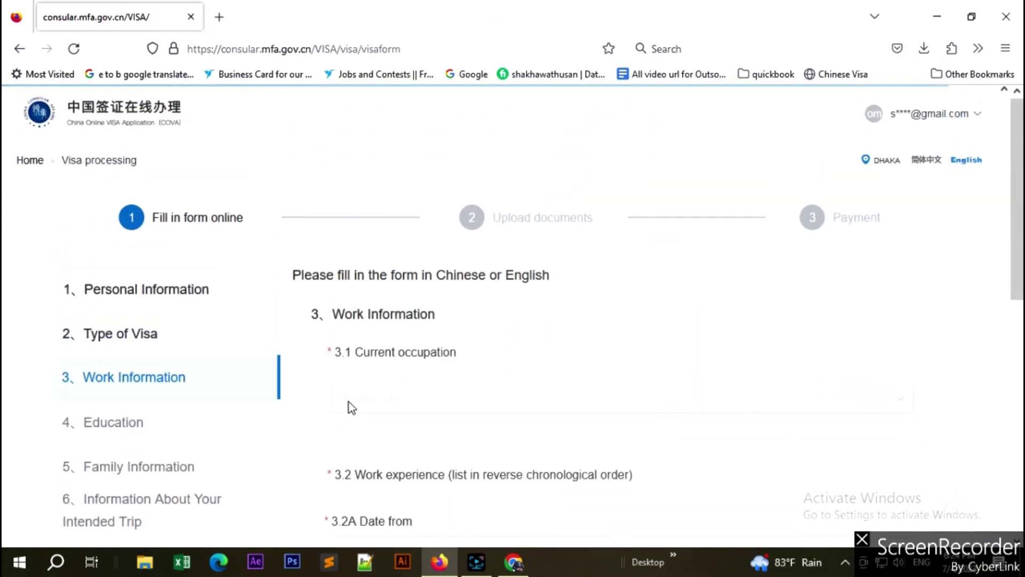
{"action": "scroll", "coordinate": [432, 411], "scroll_direction": "down", "scroll_amount": 3}
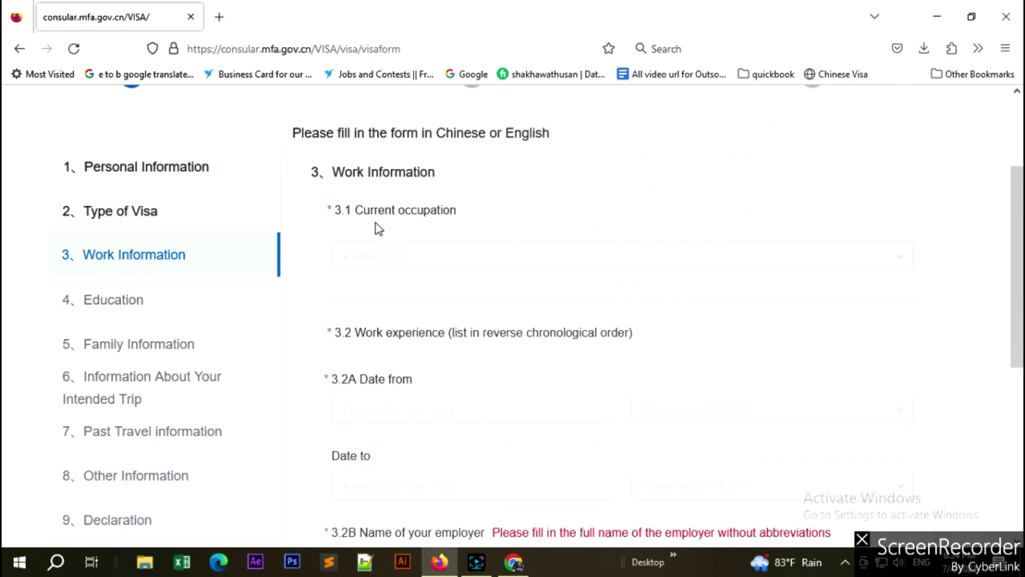
{"action": "scroll", "coordinate": [492, 303], "scroll_direction": "down", "scroll_amount": 6}
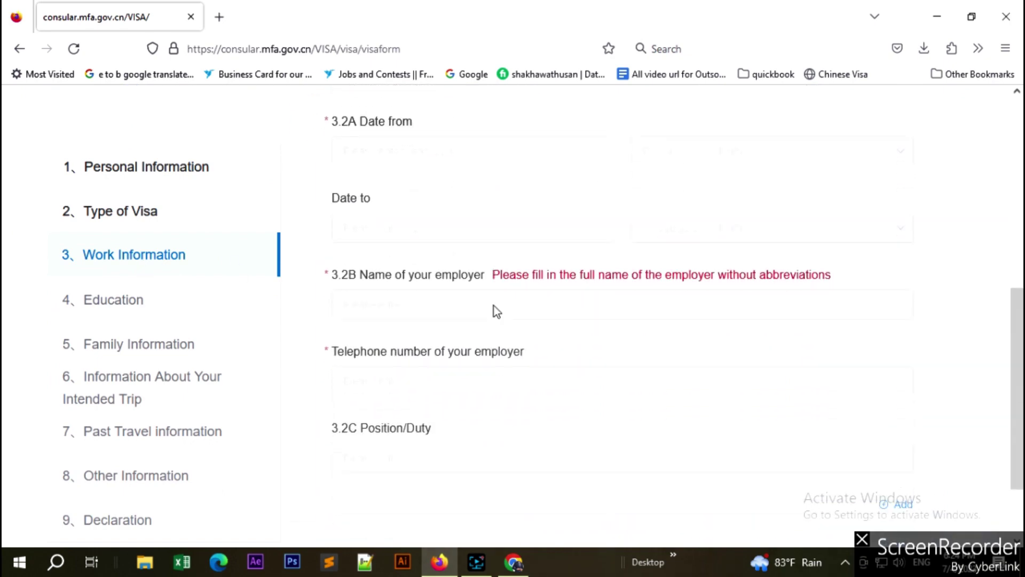
{"action": "scroll", "coordinate": [505, 319], "scroll_direction": "up", "scroll_amount": 9}
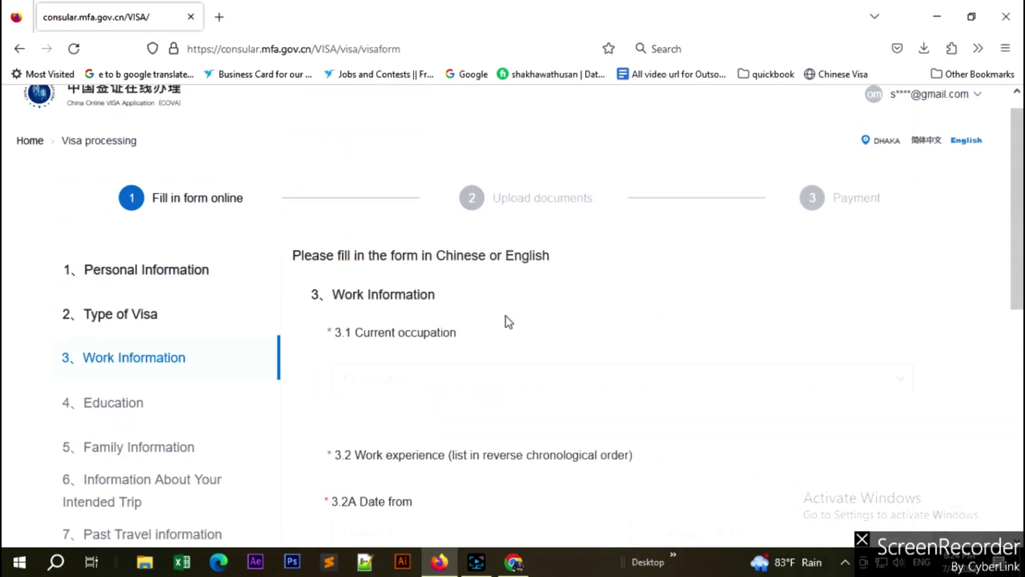
{"action": "scroll", "coordinate": [505, 319], "scroll_direction": "down", "scroll_amount": 6}
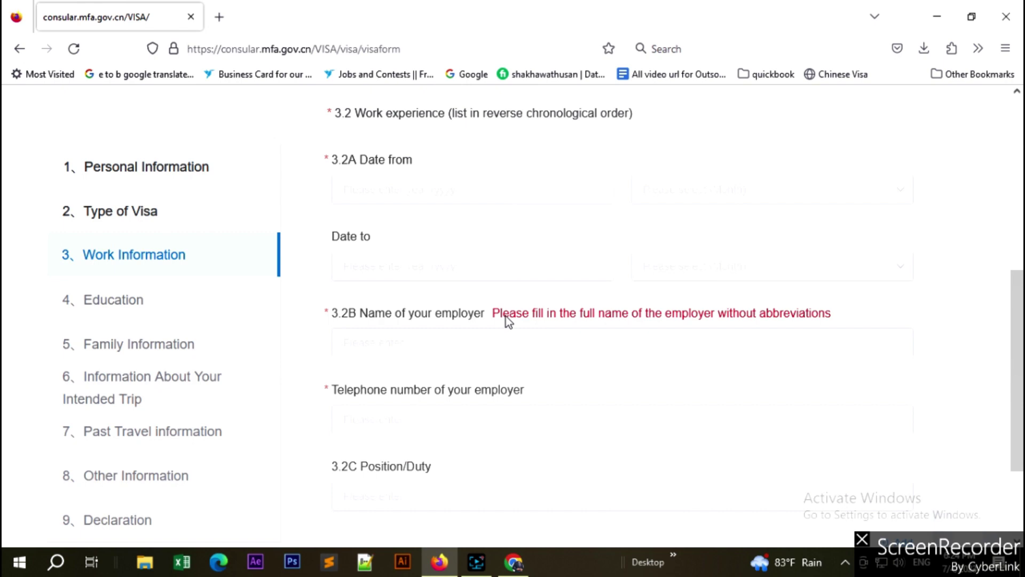
{"action": "scroll", "coordinate": [505, 316], "scroll_direction": "up", "scroll_amount": 3}
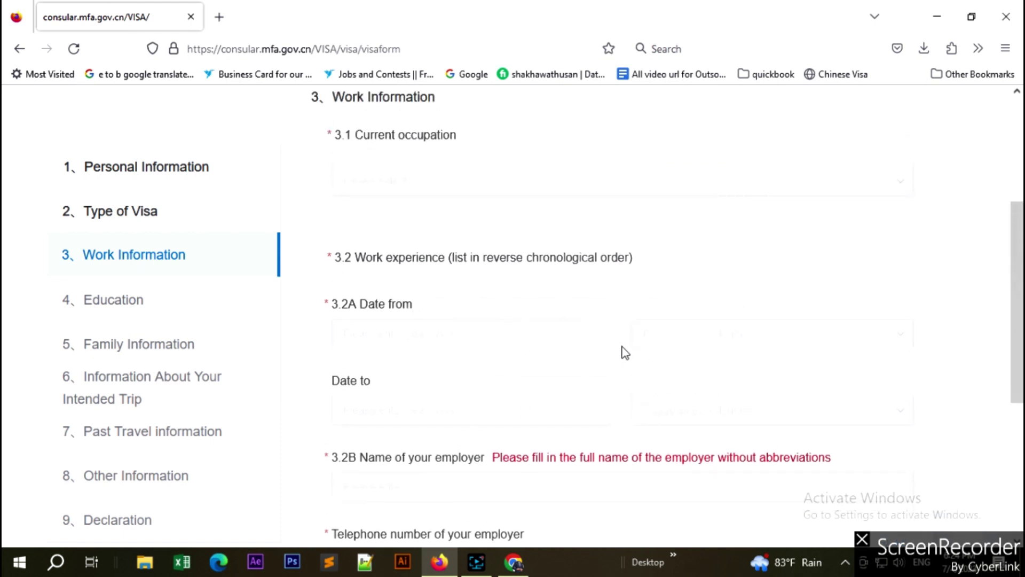
Set the current occupation to Company employee.
{"action": "key", "text": "alt"}
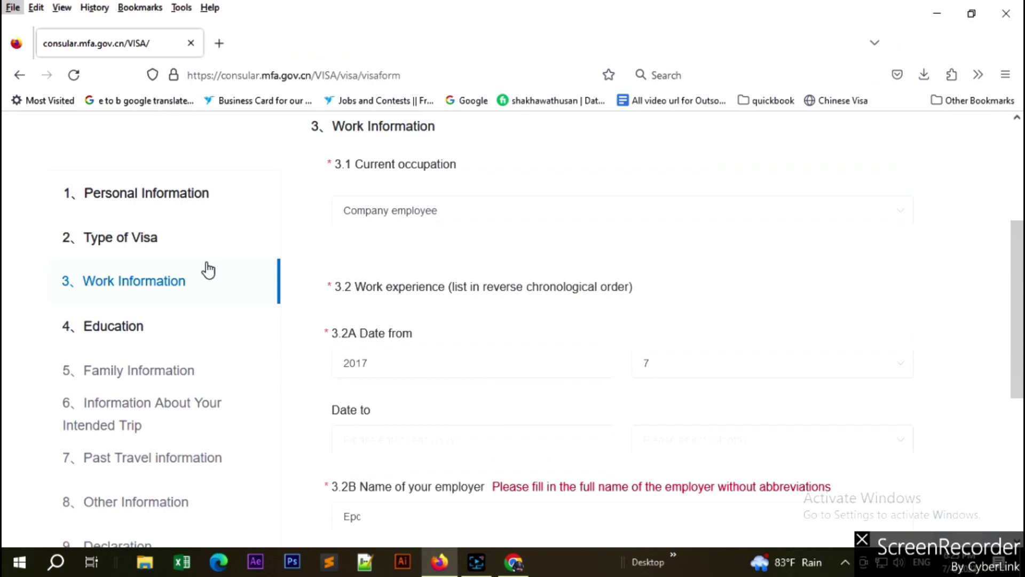
{"action": "scroll", "coordinate": [597, 396], "scroll_direction": "up", "scroll_amount": 4}
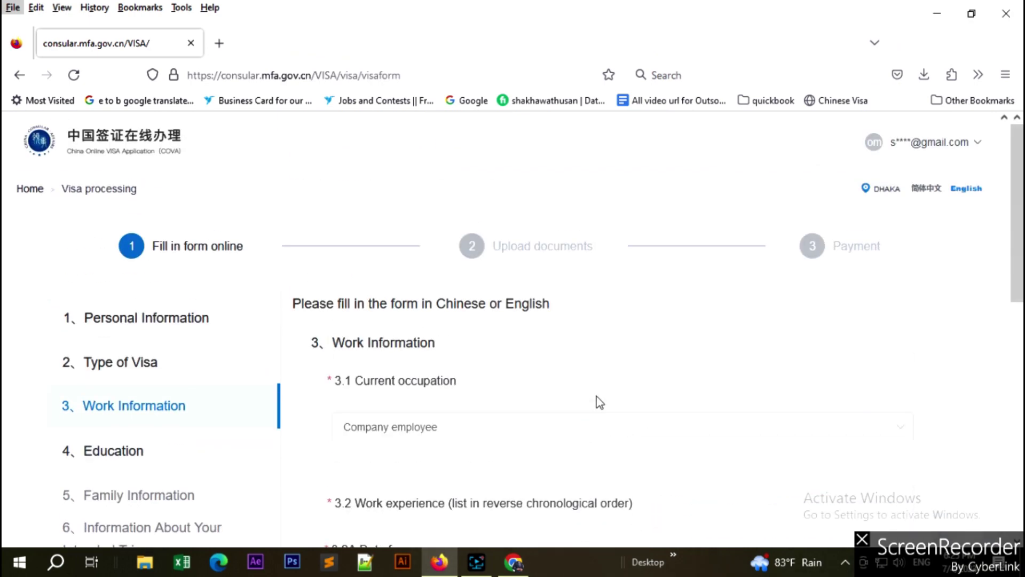
{"action": "scroll", "coordinate": [597, 396], "scroll_direction": "down", "scroll_amount": 3}
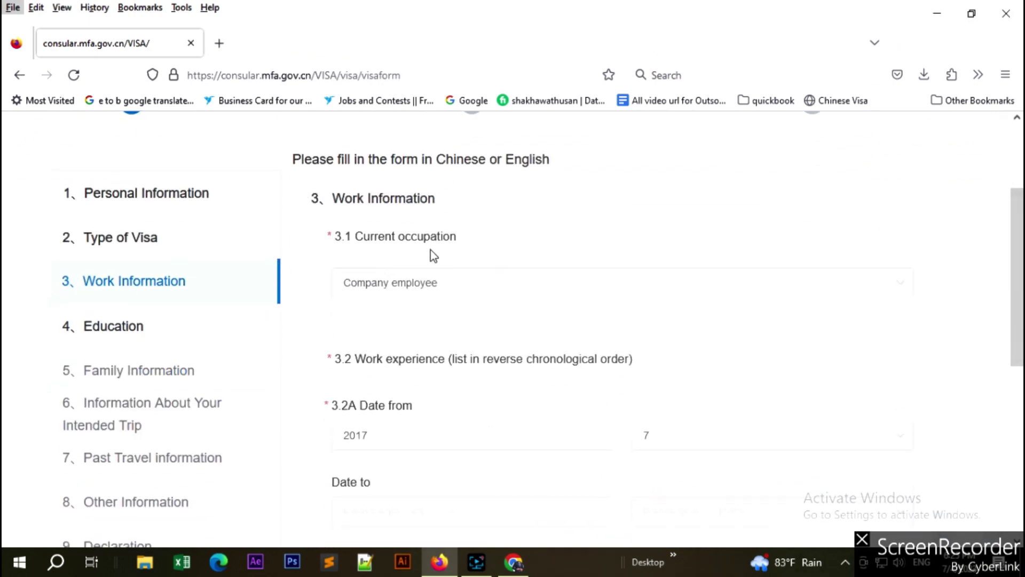
{"action": "left_click", "coordinate": [464, 287]}
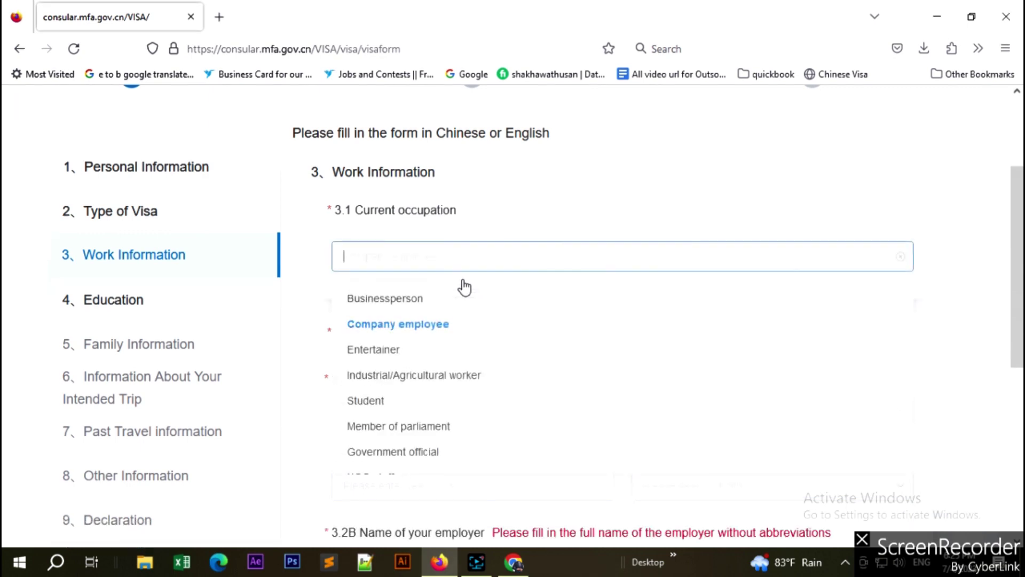
{"action": "left_click", "coordinate": [415, 324]}
Check the employer details and delete the misspelled ending of the Position/Duty entry.
{"action": "scroll", "coordinate": [533, 313], "scroll_direction": "down", "scroll_amount": 4}
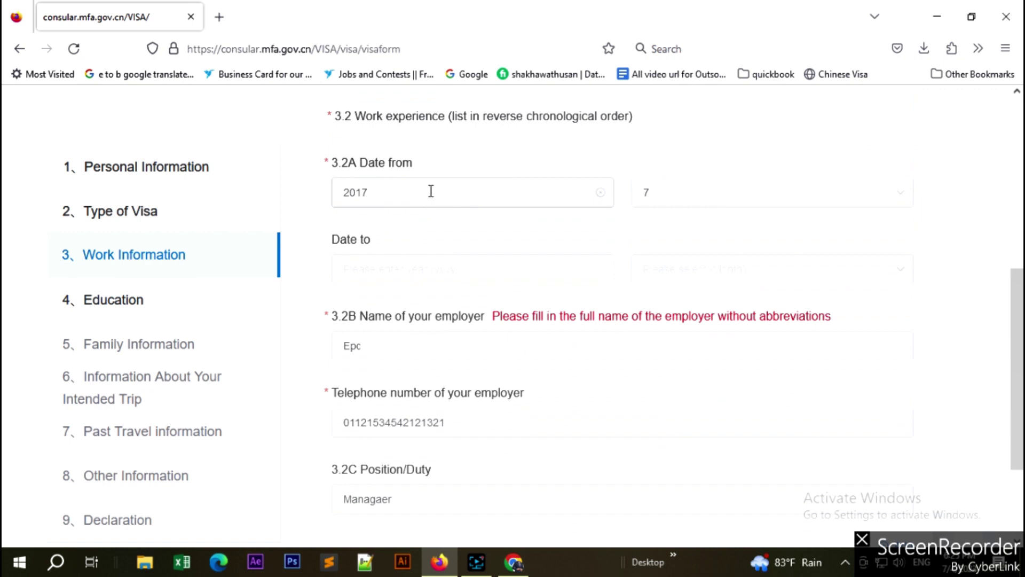
{"action": "scroll", "coordinate": [538, 194], "scroll_direction": "down", "scroll_amount": 3}
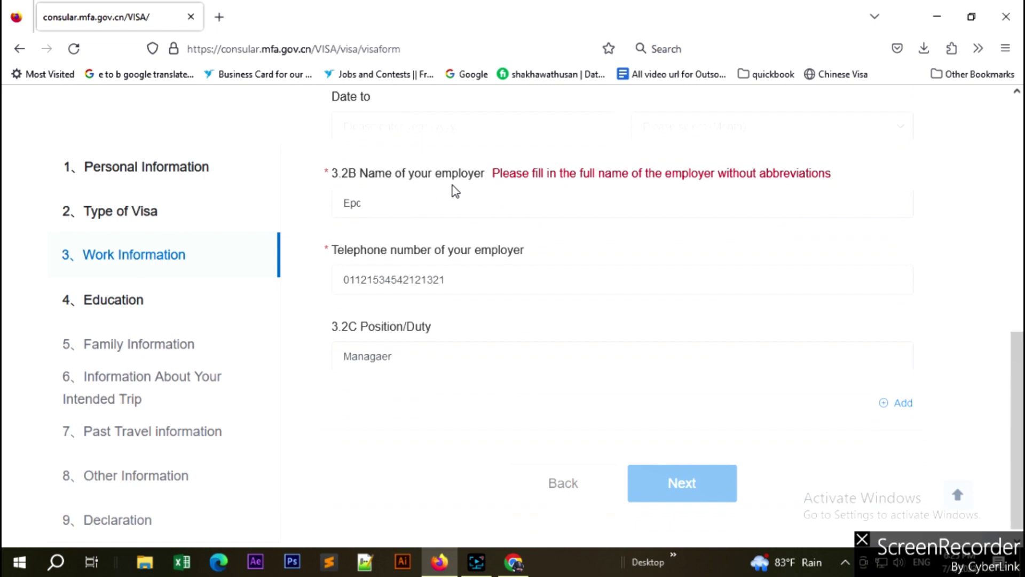
{"action": "left_click", "coordinate": [398, 201]}
{"action": "left_click_drag", "start_coordinate": [389, 203], "coordinate": [322, 208]}
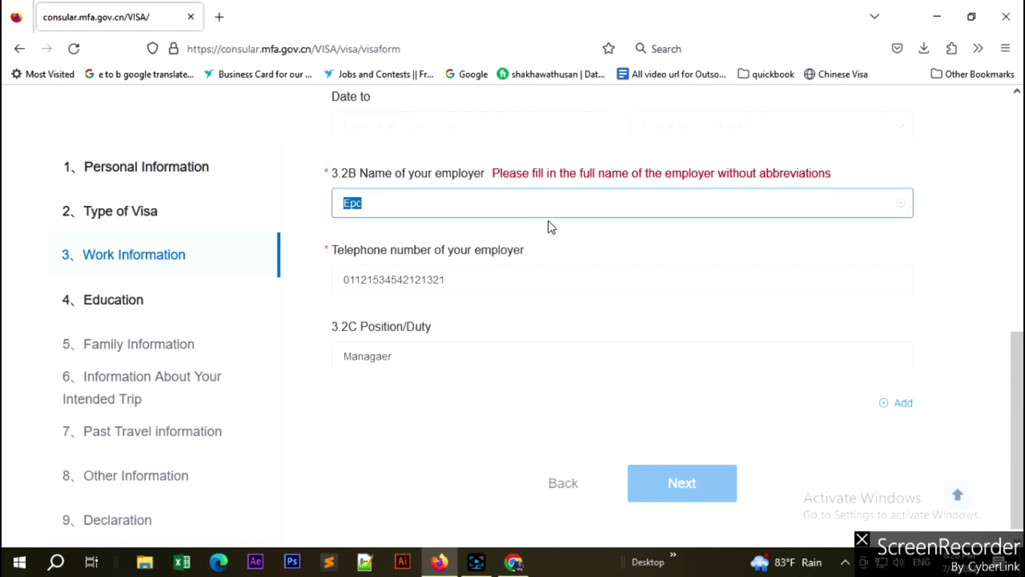
{"action": "scroll", "coordinate": [534, 234], "scroll_direction": "down", "scroll_amount": 1}
{"action": "left_click_drag", "start_coordinate": [451, 270], "coordinate": [342, 270]}
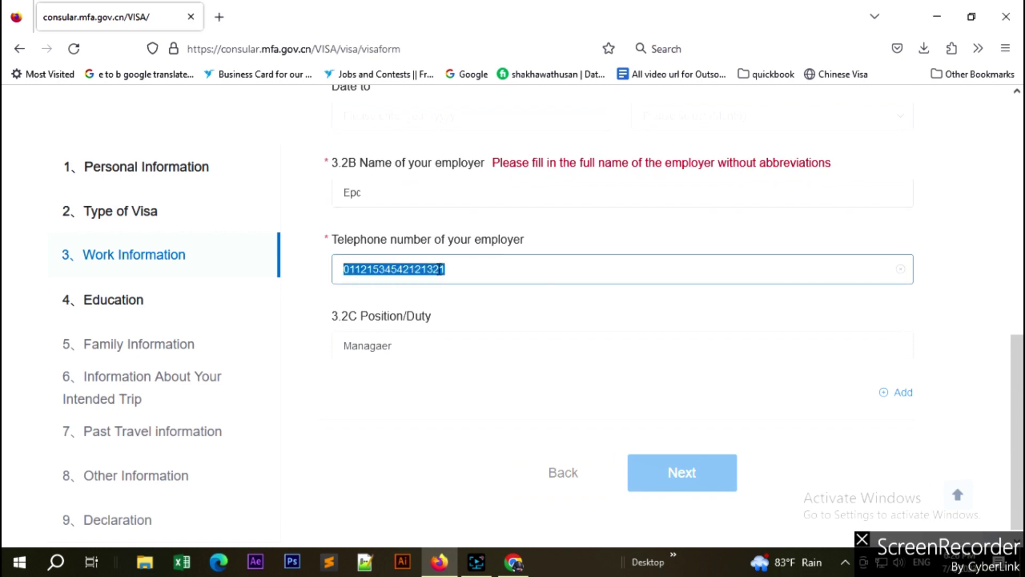
{"action": "scroll", "coordinate": [464, 268], "scroll_direction": "down", "scroll_amount": 1}
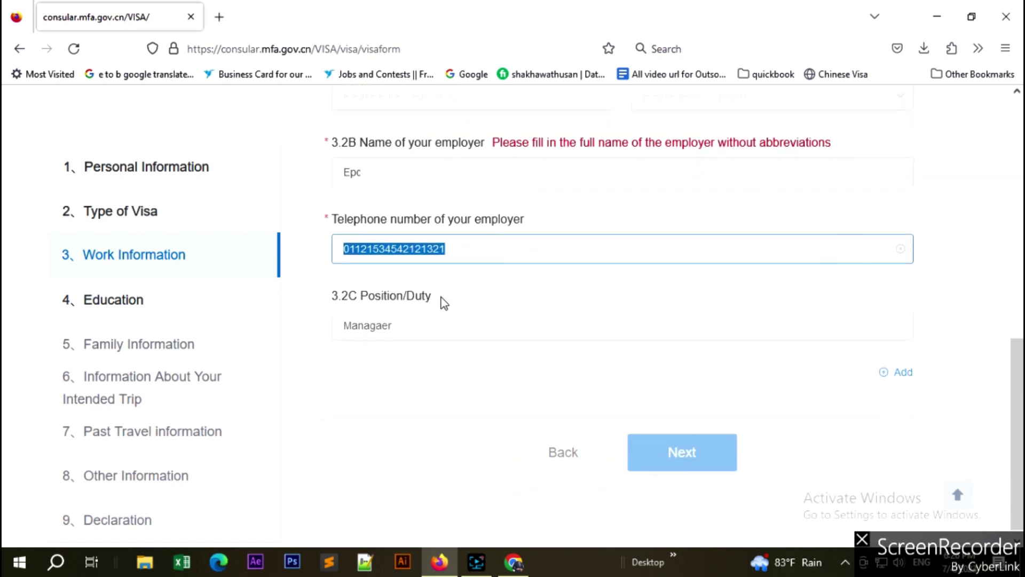
{"action": "scroll", "coordinate": [444, 304], "scroll_direction": "down", "scroll_amount": 1}
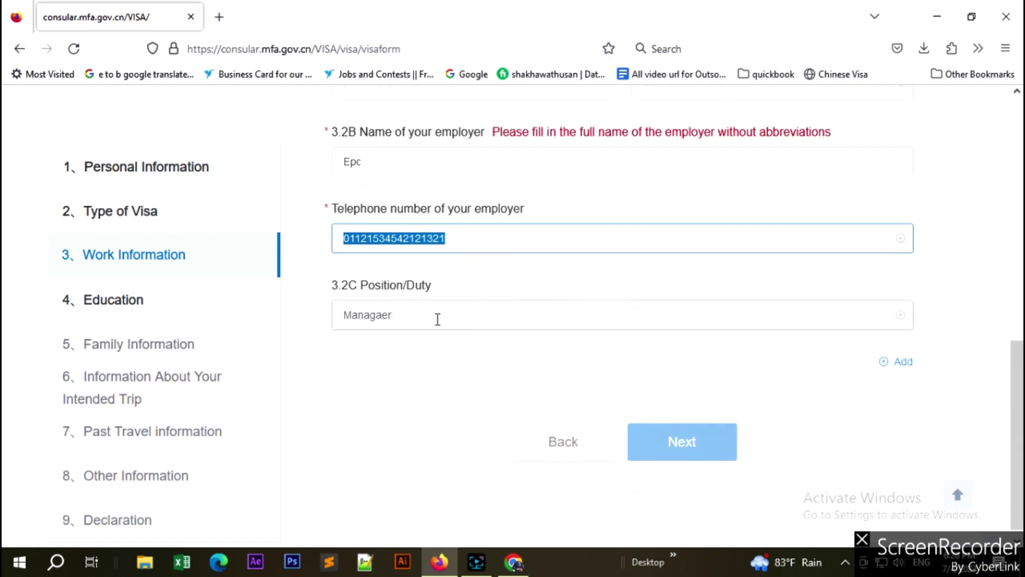
{"action": "left_click", "coordinate": [437, 319]}
{"action": "scroll", "coordinate": [435, 341], "scroll_direction": "down", "scroll_amount": 1}
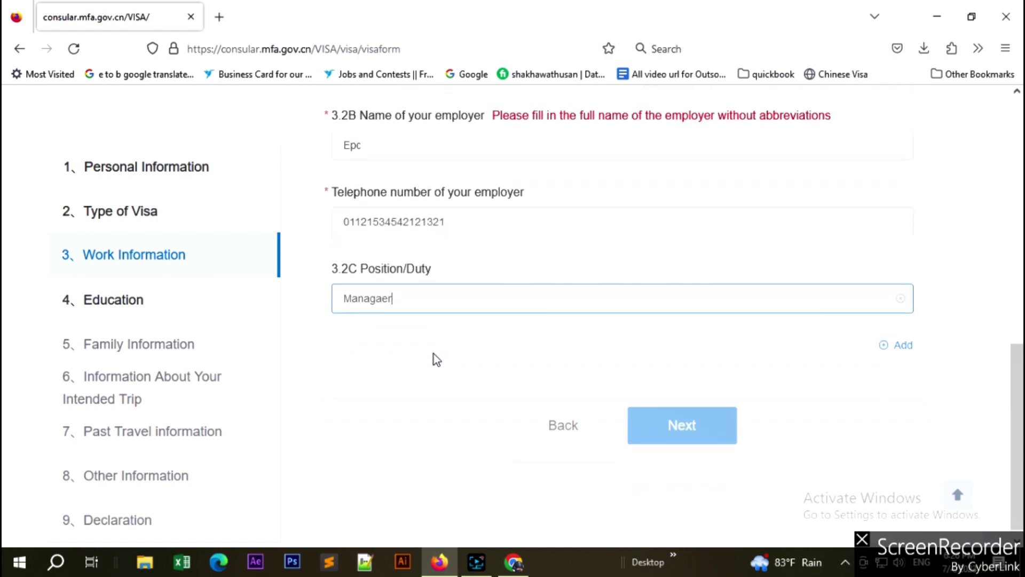
{"action": "key", "text": "BackSpace"}
{"action": "key", "text": "BackSpace"}
{"action": "key", "text": "BackSpace"}
Complete the Position/Duty entry as Manager and move on to section 4, Education.
{"action": "type", "text": "er"}
{"action": "left_click", "coordinate": [687, 428]}
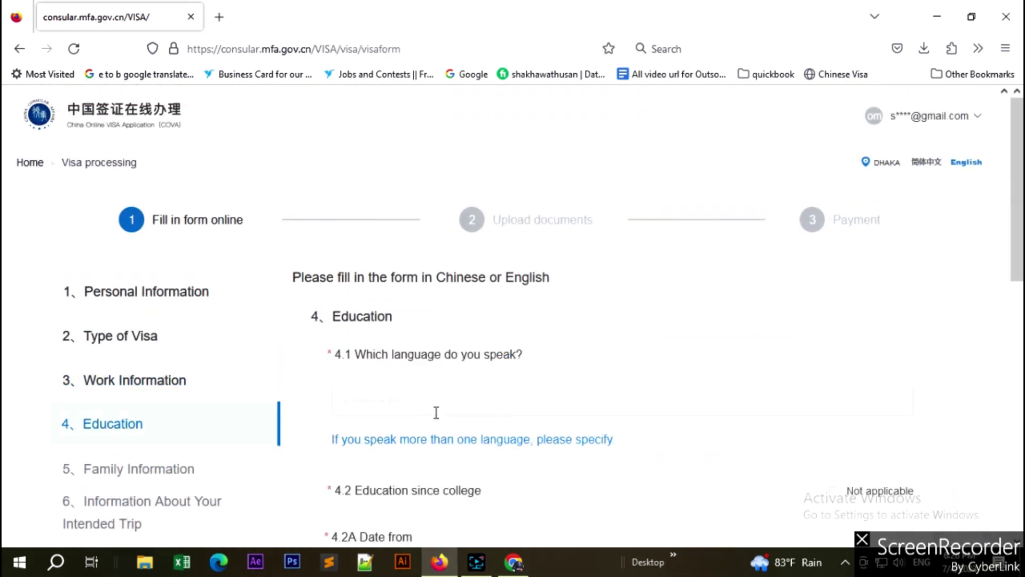
{"action": "scroll", "coordinate": [160, 416], "scroll_direction": "down", "scroll_amount": 3}
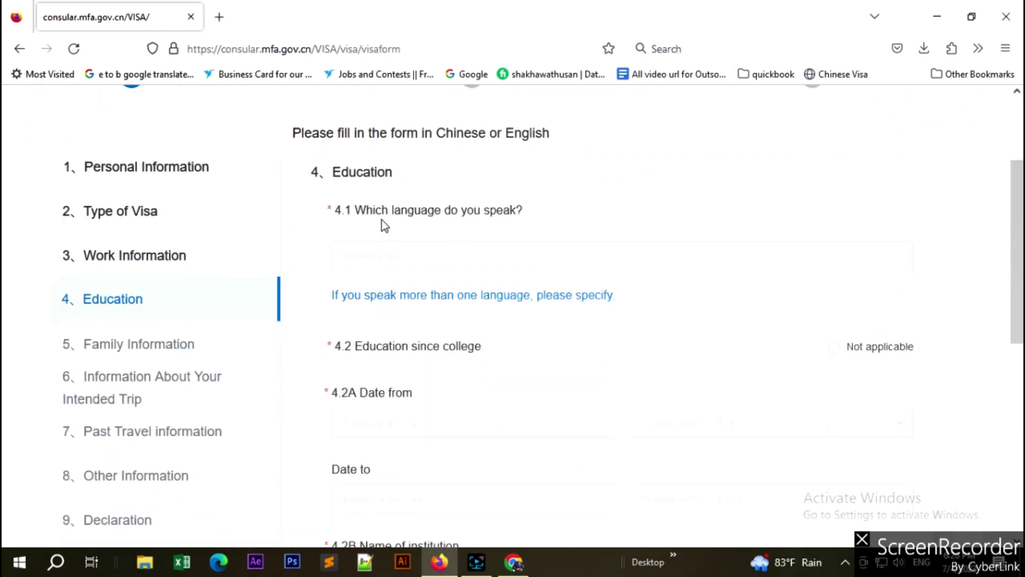
Enter 'Bangla, English' as the languages spoken in 4.1.
{"action": "left_click", "coordinate": [473, 265]}
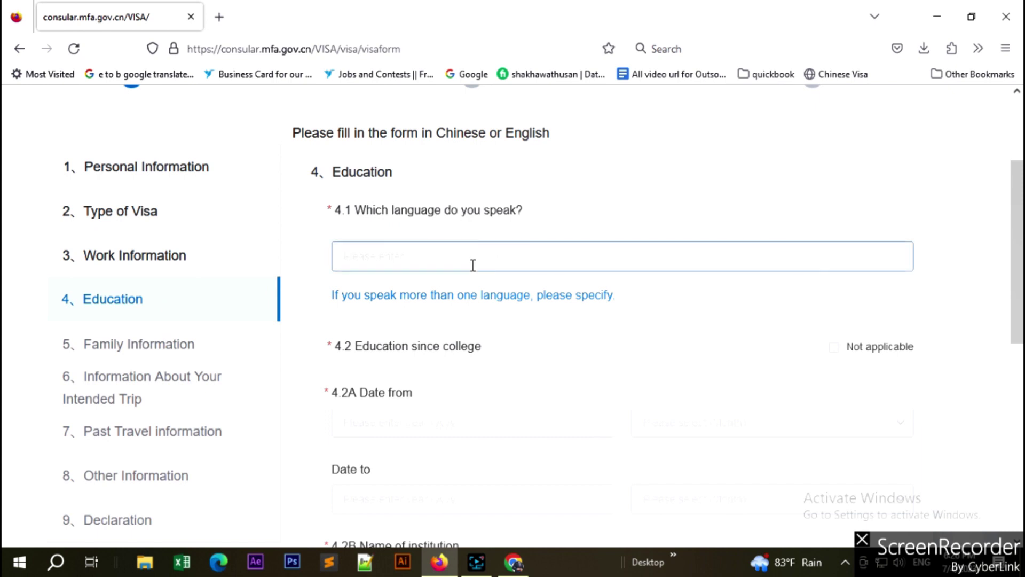
{"action": "type", "text": "Bangla, English"}
{"action": "left_click", "coordinate": [527, 352]}
{"action": "scroll", "coordinate": [527, 353], "scroll_direction": "down", "scroll_amount": 2}
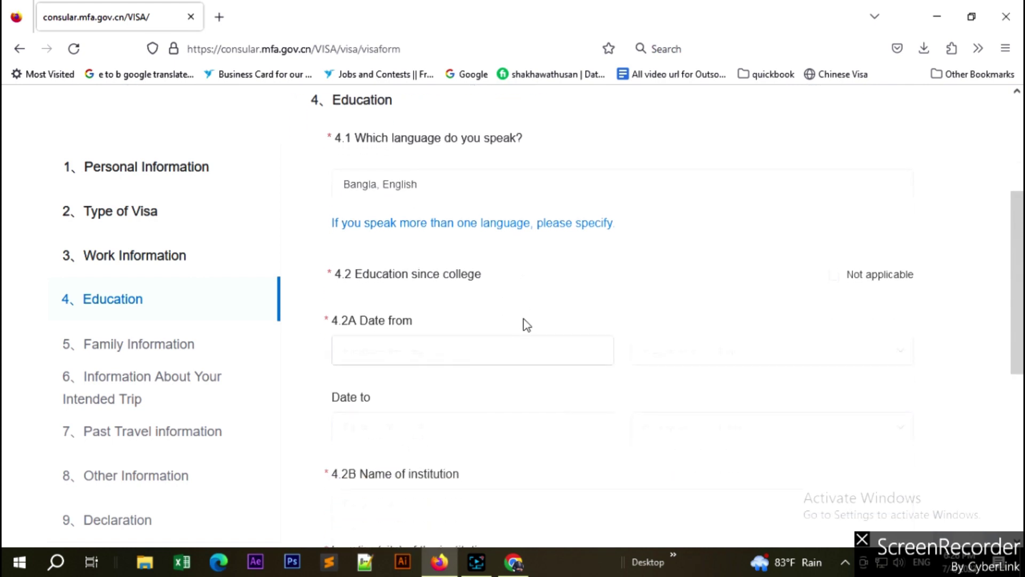
{"action": "scroll", "coordinate": [502, 282], "scroll_direction": "down", "scroll_amount": 3}
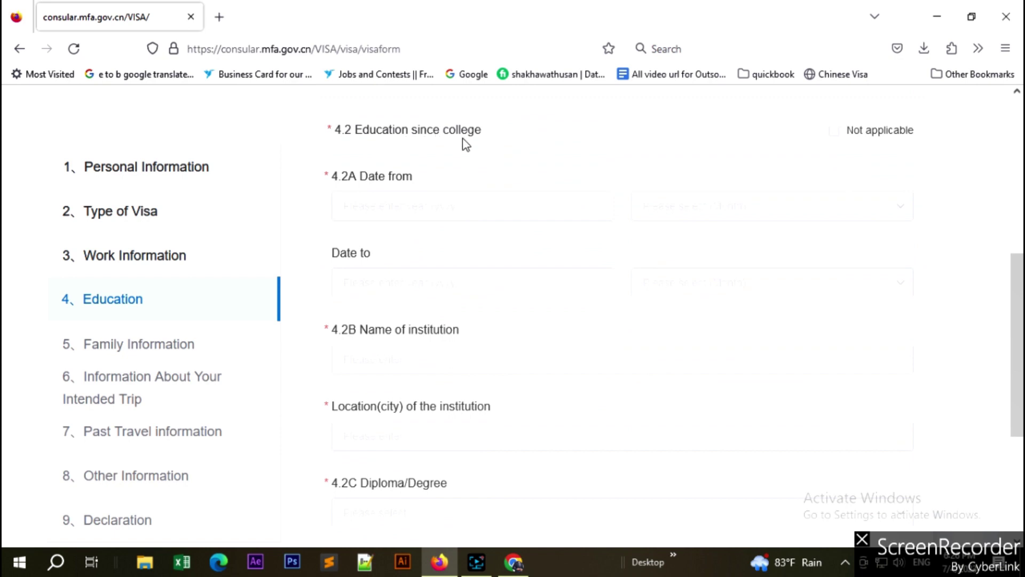
Mark 4.2 education since college as Not applicable.
{"action": "left_click", "coordinate": [834, 132]}
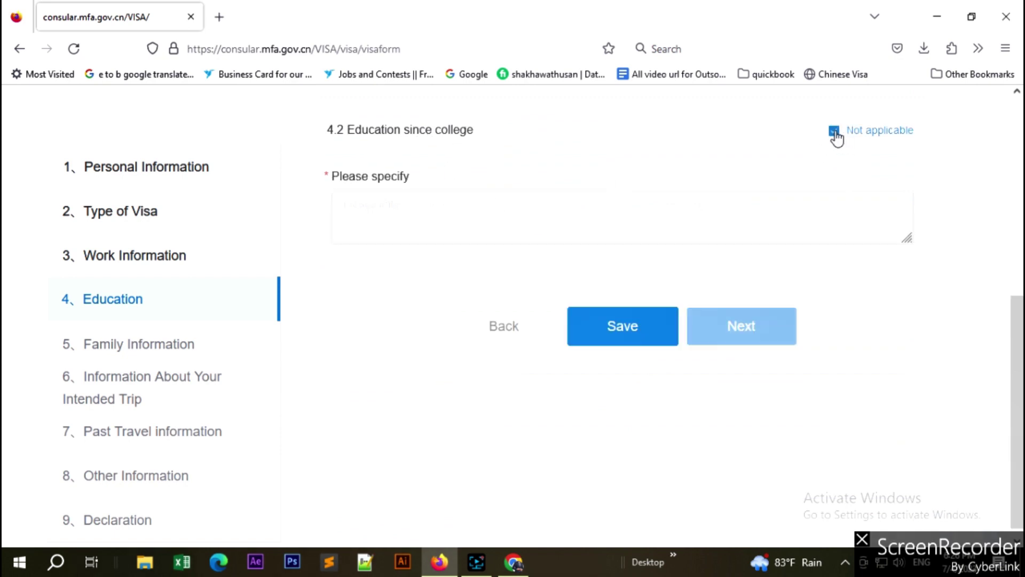
{"action": "scroll", "coordinate": [790, 194], "scroll_direction": "up", "scroll_amount": 3}
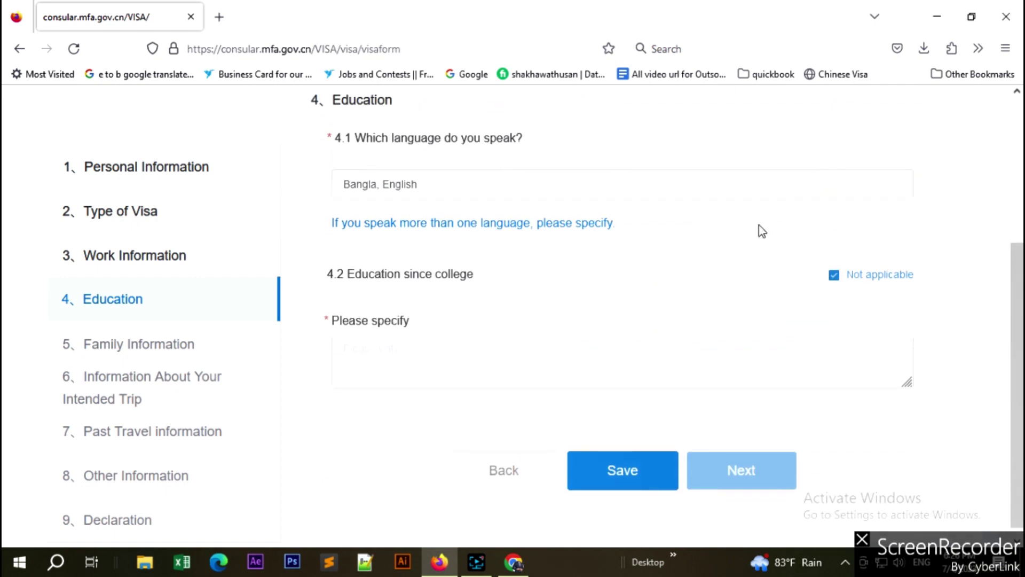
{"action": "left_click", "coordinate": [840, 275]}
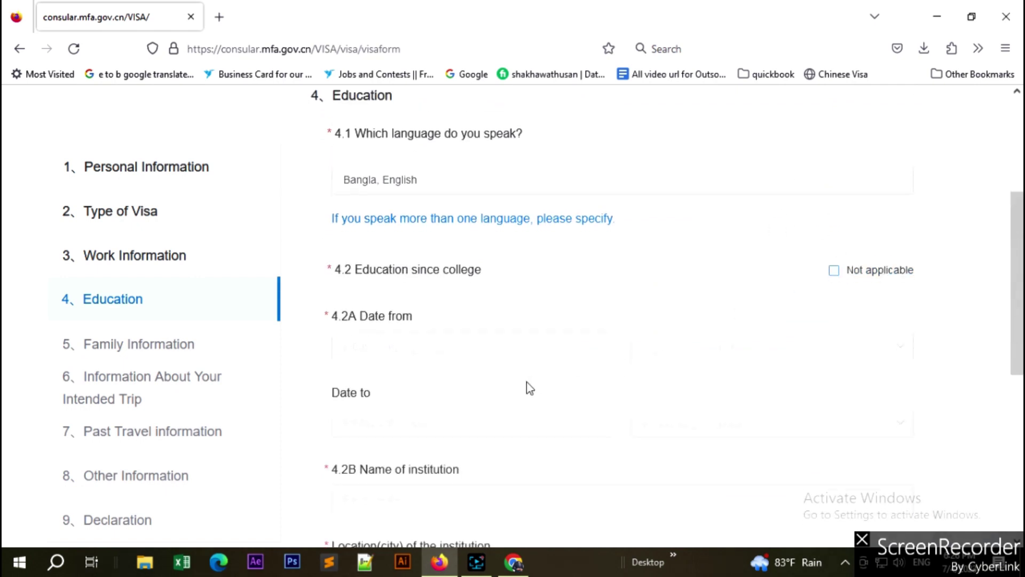
{"action": "scroll", "coordinate": [526, 388], "scroll_direction": "down", "scroll_amount": 5}
{"action": "scroll", "coordinate": [526, 388], "scroll_direction": "up", "scroll_amount": 5}
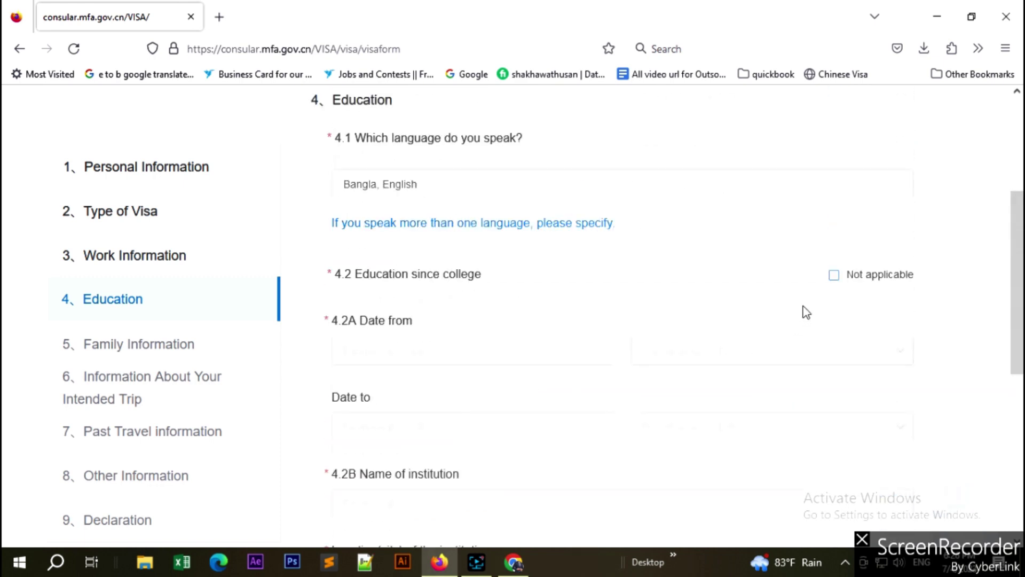
{"action": "left_click", "coordinate": [835, 277]}
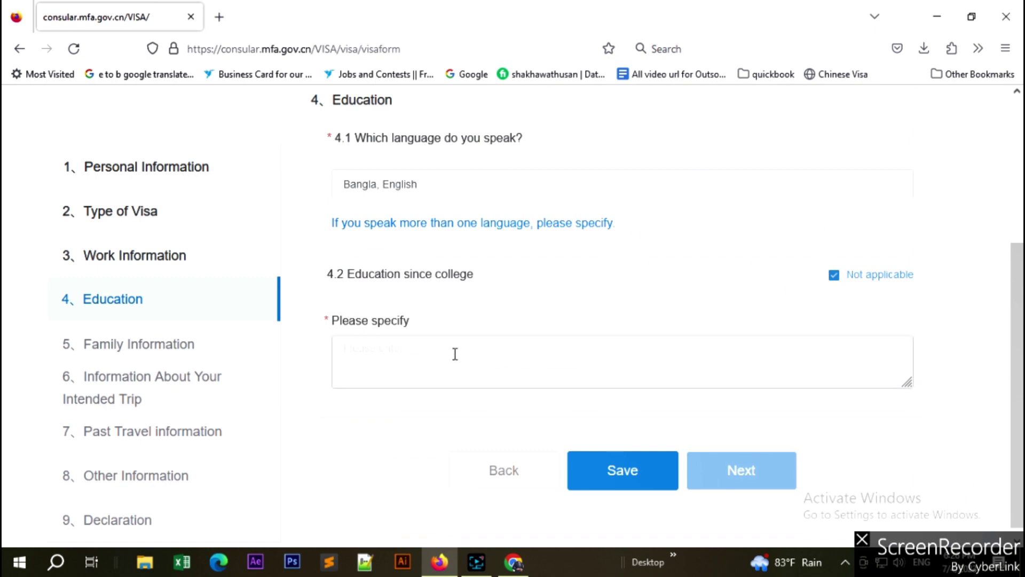
{"action": "left_click", "coordinate": [455, 354]}
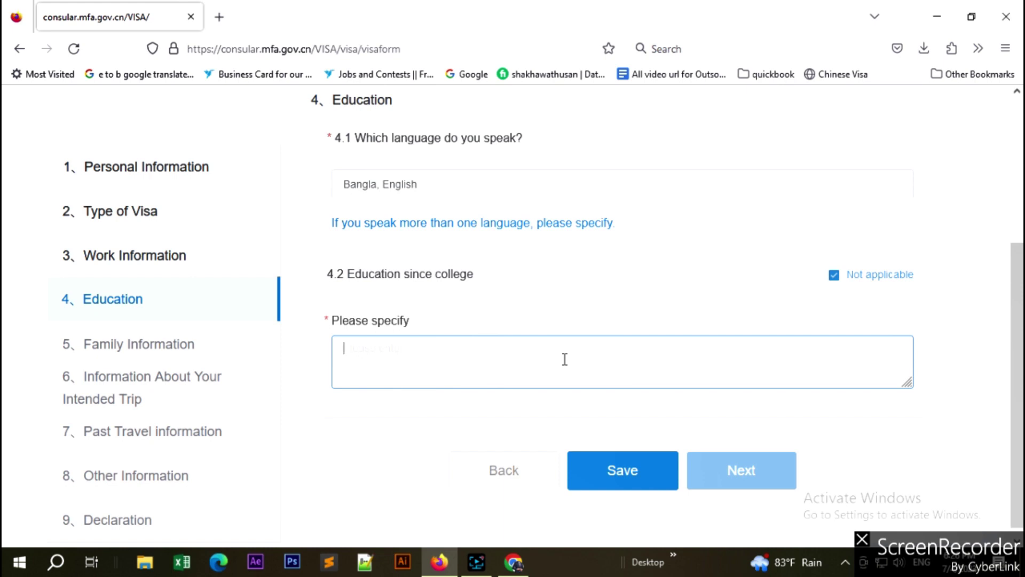
{"action": "left_click", "coordinate": [834, 275]}
{"action": "scroll", "coordinate": [723, 352], "scroll_direction": "down", "scroll_amount": 6}
{"action": "scroll", "coordinate": [540, 436], "scroll_direction": "up", "scroll_amount": 10}
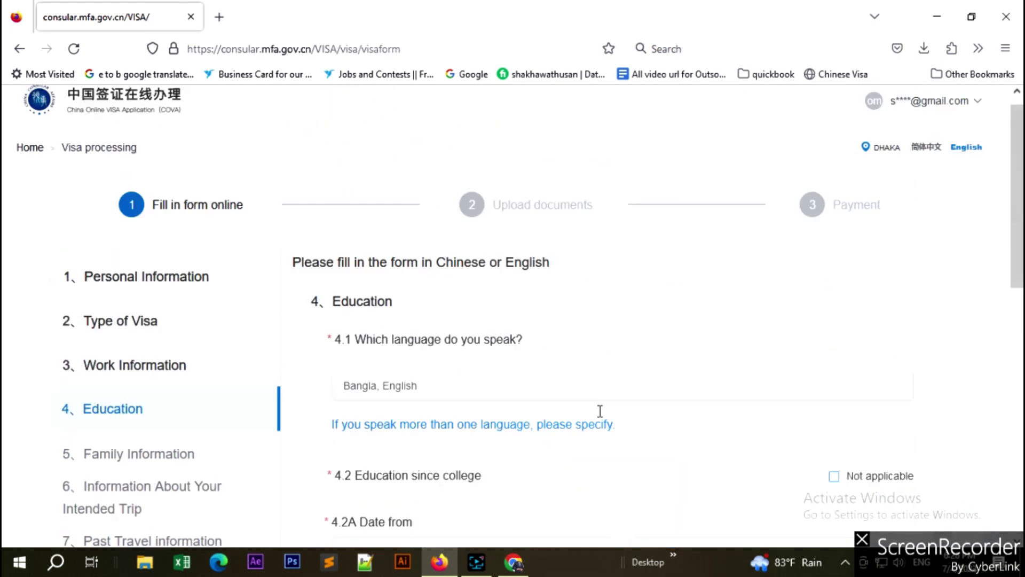
{"action": "scroll", "coordinate": [854, 455], "scroll_direction": "down", "scroll_amount": 4}
{"action": "left_click", "coordinate": [832, 281]}
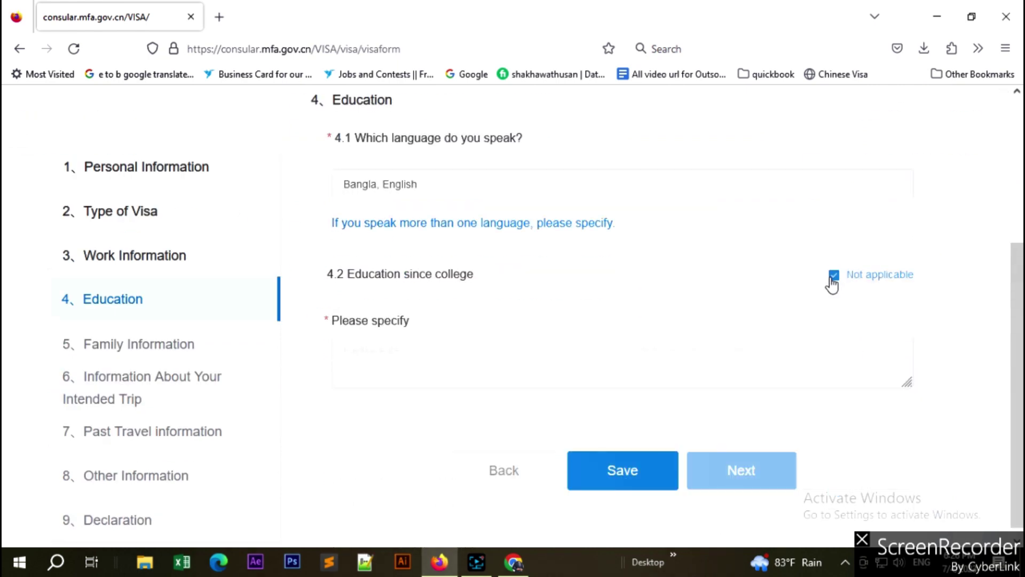
Specify 'Completed Post graduation' and continue to section 5, Family Information.
{"action": "left_click", "coordinate": [462, 366]}
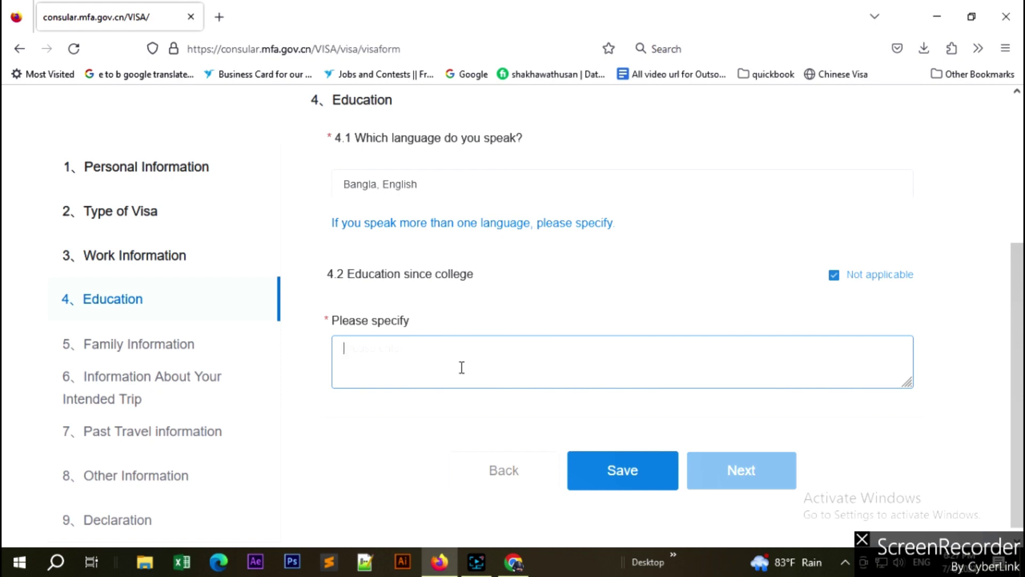
{"action": "type", "text": "Completed Post gra"}
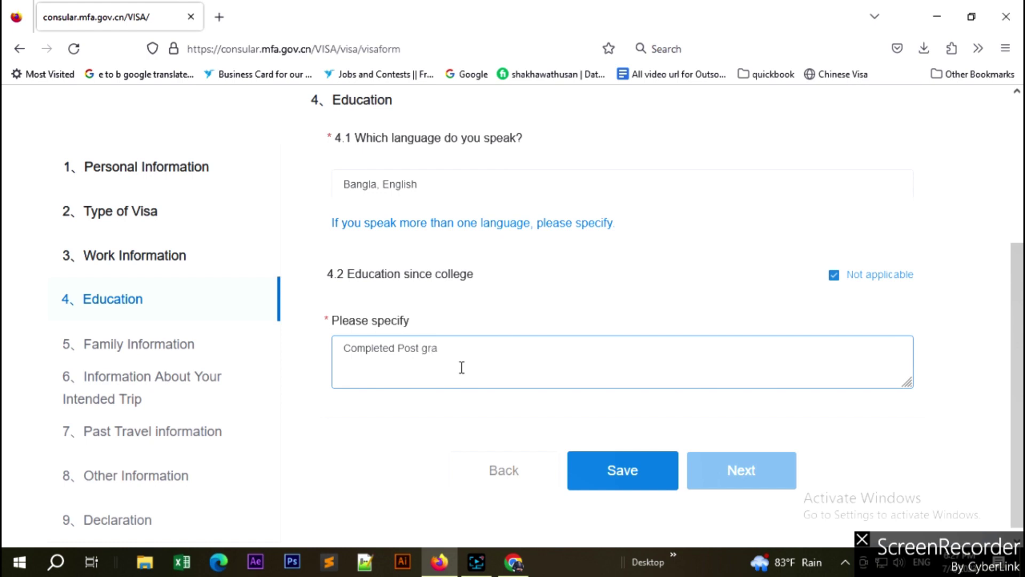
{"action": "type", "text": "duation."}
{"action": "scroll", "coordinate": [647, 355], "scroll_direction": "down", "scroll_amount": 1}
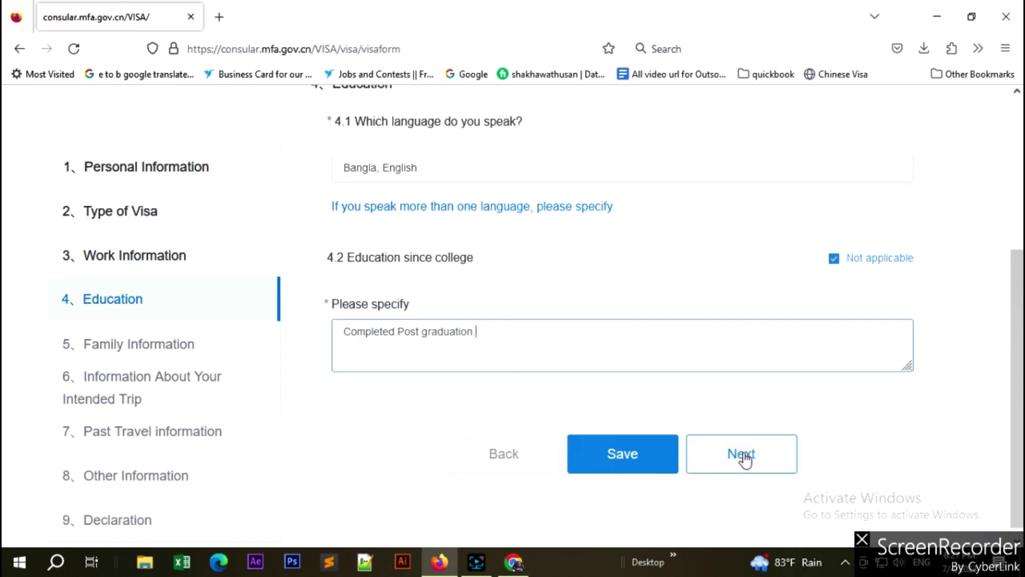
{"action": "left_click", "coordinate": [745, 459]}
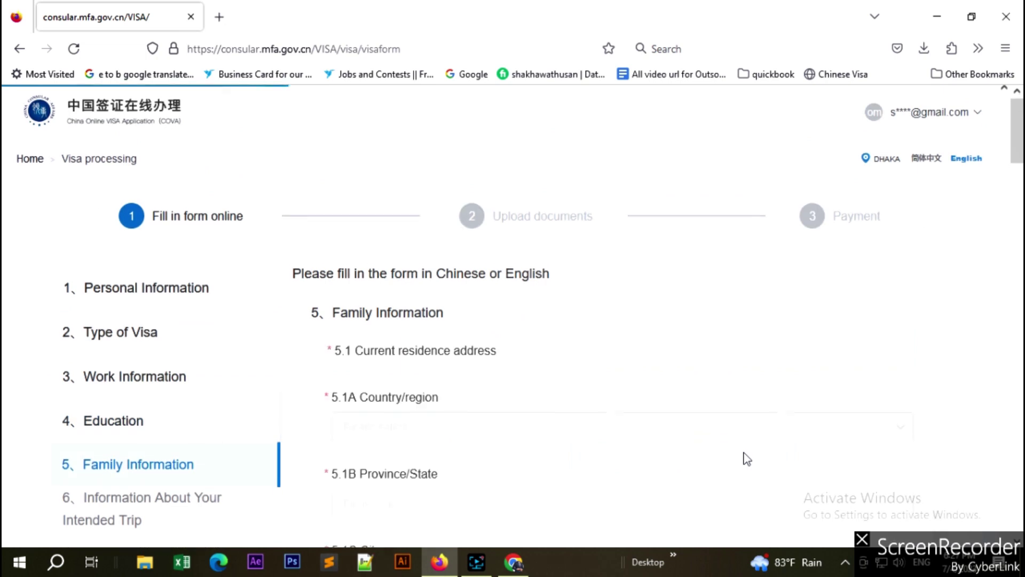
Set the current residence country to Bangladesh and the province to Dhaka.
{"action": "scroll", "coordinate": [747, 459], "scroll_direction": "down", "scroll_amount": 10}
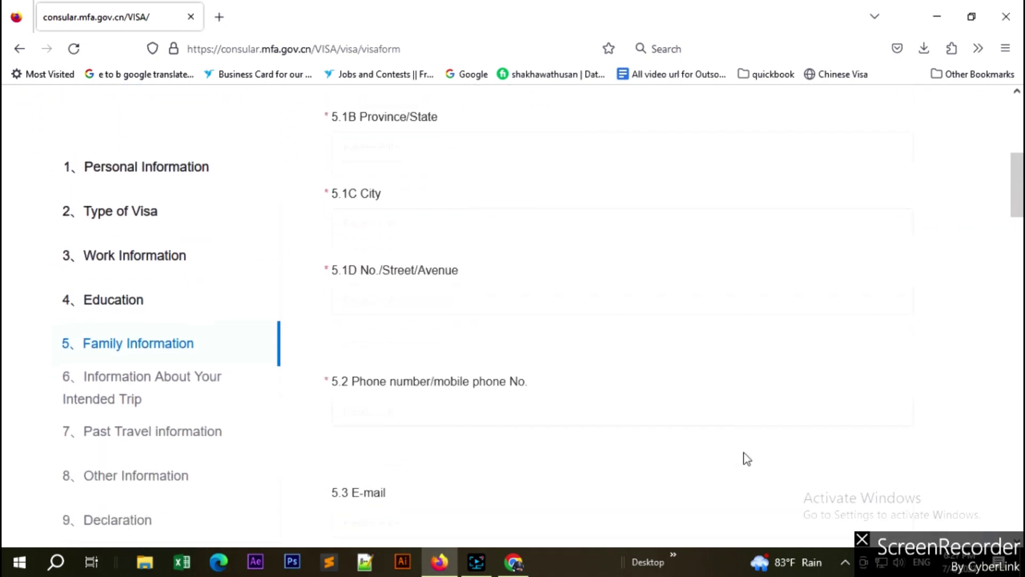
{"action": "scroll", "coordinate": [747, 458], "scroll_direction": "down", "scroll_amount": 4}
{"action": "scroll", "coordinate": [747, 458], "scroll_direction": "up", "scroll_amount": 15}
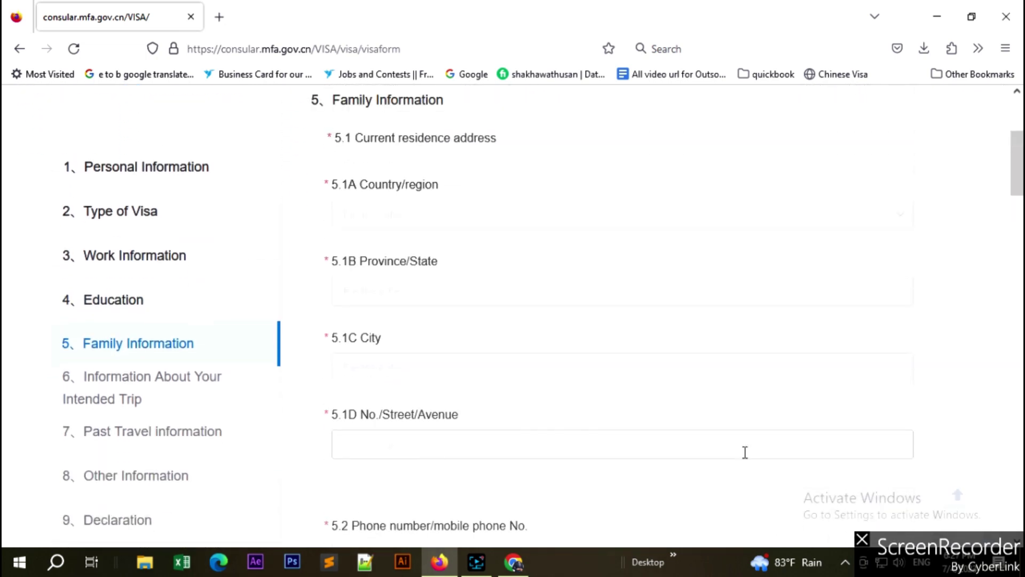
{"action": "scroll", "coordinate": [747, 458], "scroll_direction": "down", "scroll_amount": 2}
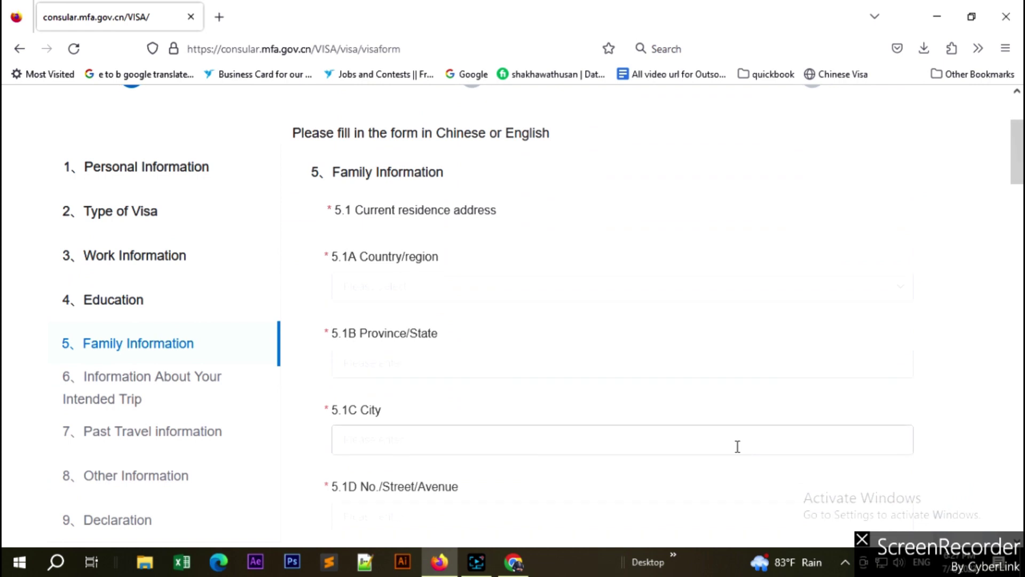
{"action": "scroll", "coordinate": [651, 413], "scroll_direction": "down", "scroll_amount": 3}
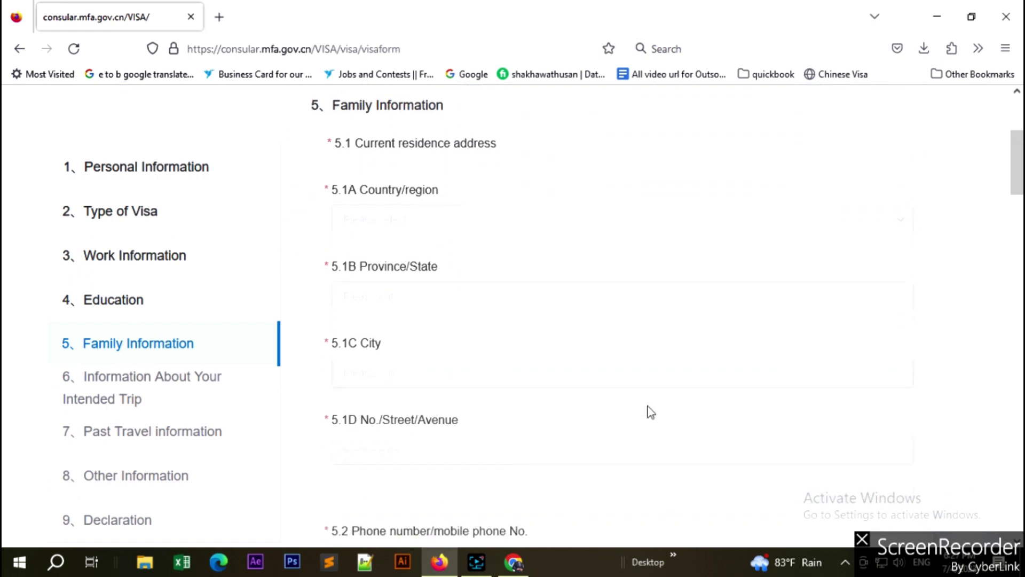
{"action": "scroll", "coordinate": [550, 253], "scroll_direction": "up", "scroll_amount": 3}
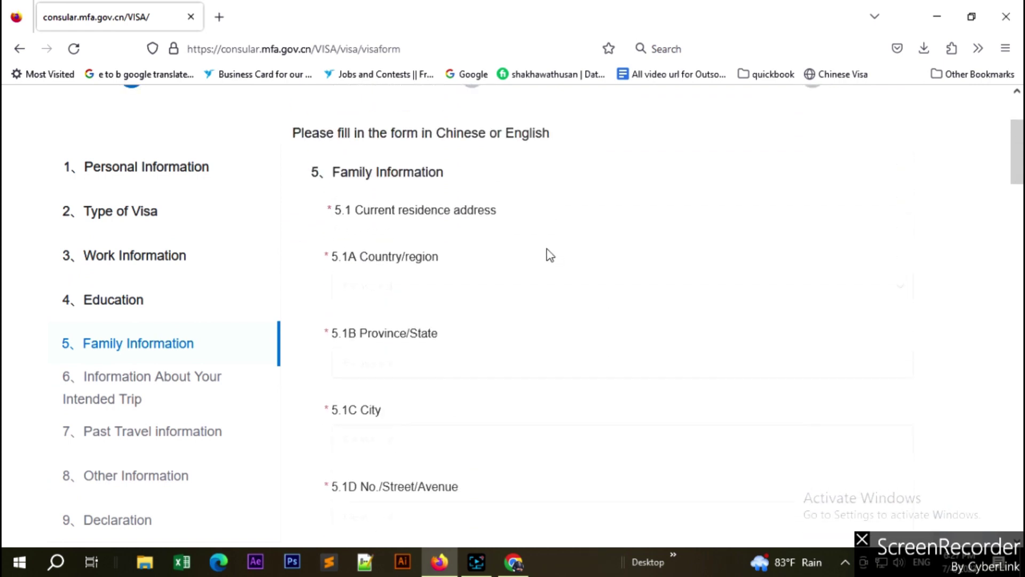
{"action": "left_click", "coordinate": [424, 287]}
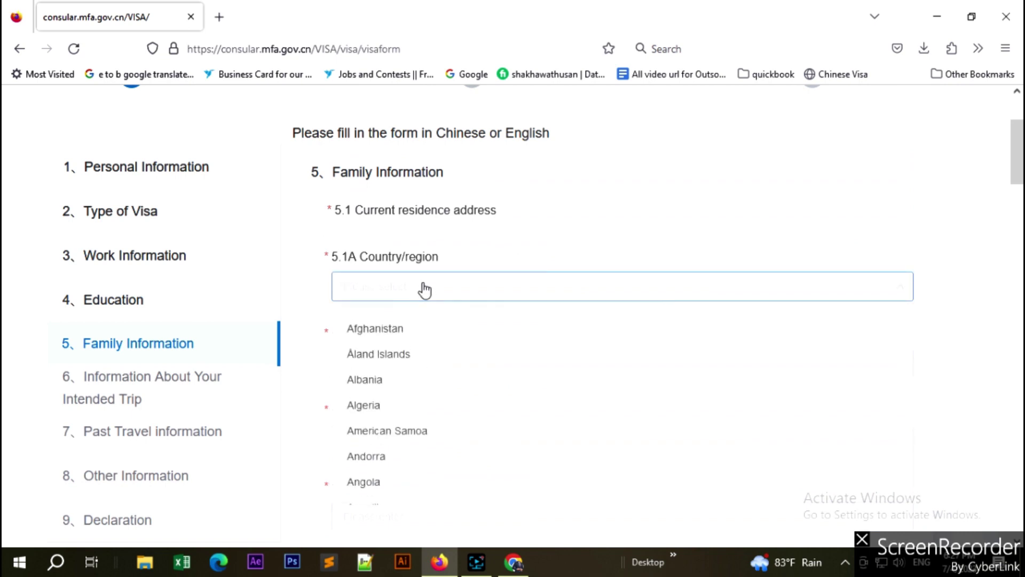
{"action": "type", "text": "Bang"}
{"action": "left_click", "coordinate": [395, 330]}
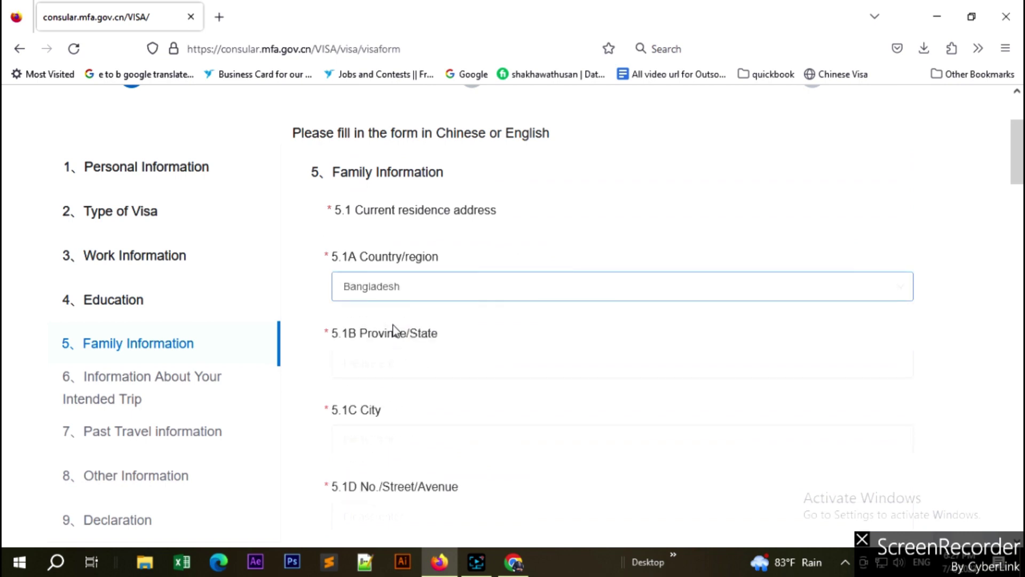
{"action": "left_click", "coordinate": [435, 361]}
{"action": "type", "text": "Dha"}
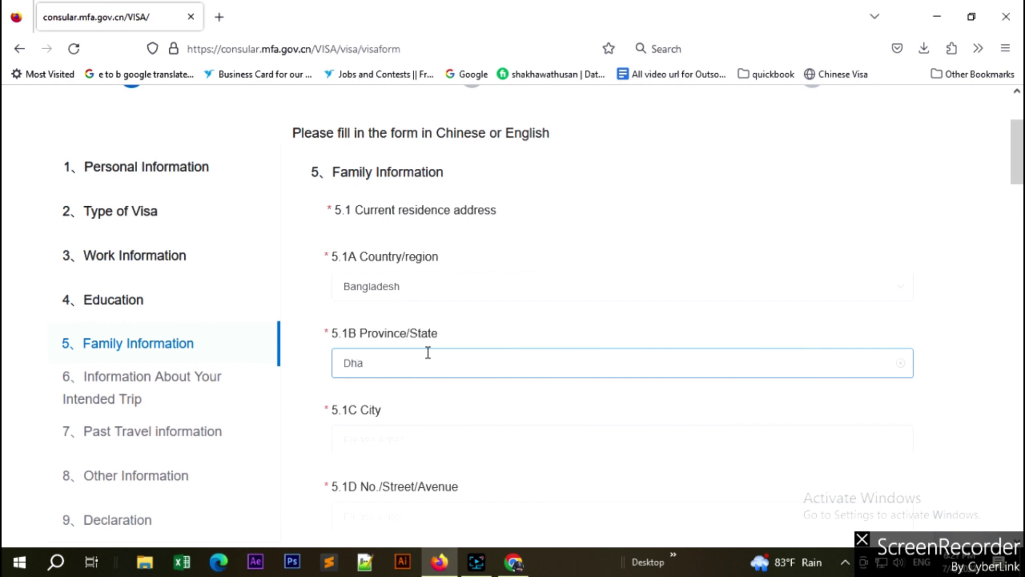
{"action": "type", "text": "ka"}
Enter Dhaka as the city, street number 66, and the applicant's phone number.
{"action": "left_click", "coordinate": [377, 441]}
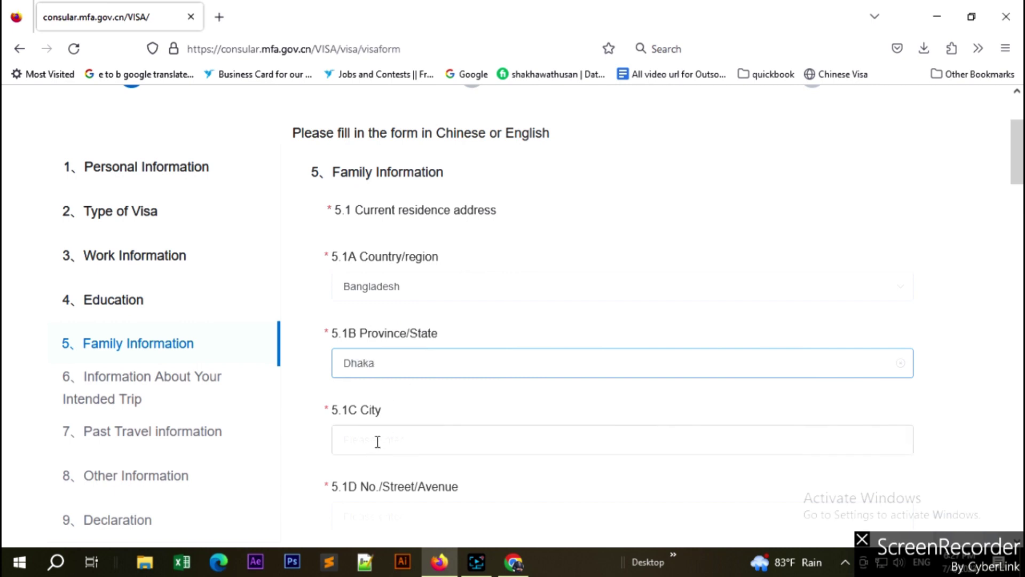
{"action": "type", "text": "Dhaka"}
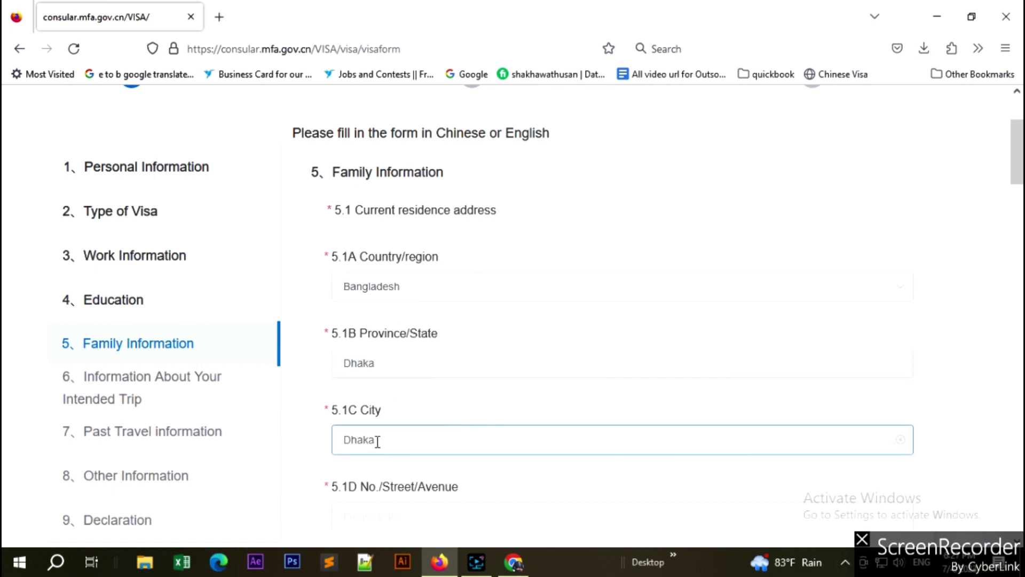
{"action": "scroll", "coordinate": [377, 441], "scroll_direction": "down", "scroll_amount": 4}
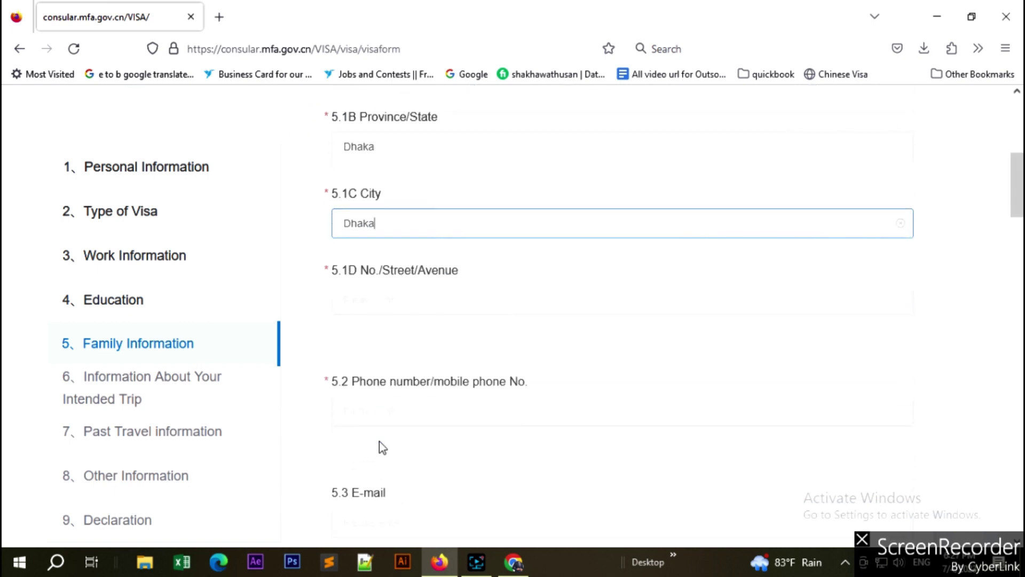
{"action": "left_click", "coordinate": [370, 298]}
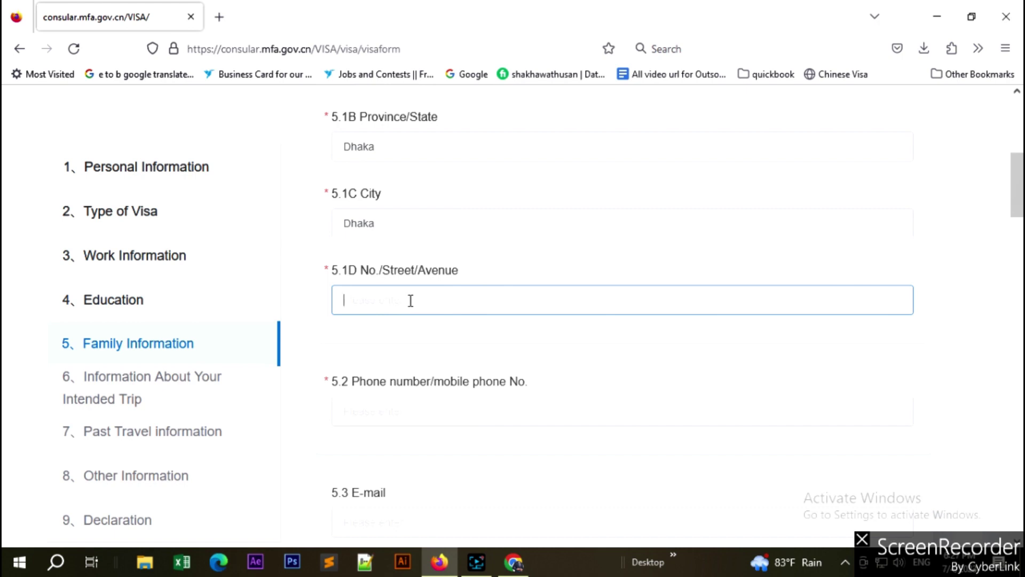
{"action": "type", "text": "66"}
{"action": "scroll", "coordinate": [410, 303], "scroll_direction": "down", "scroll_amount": 3}
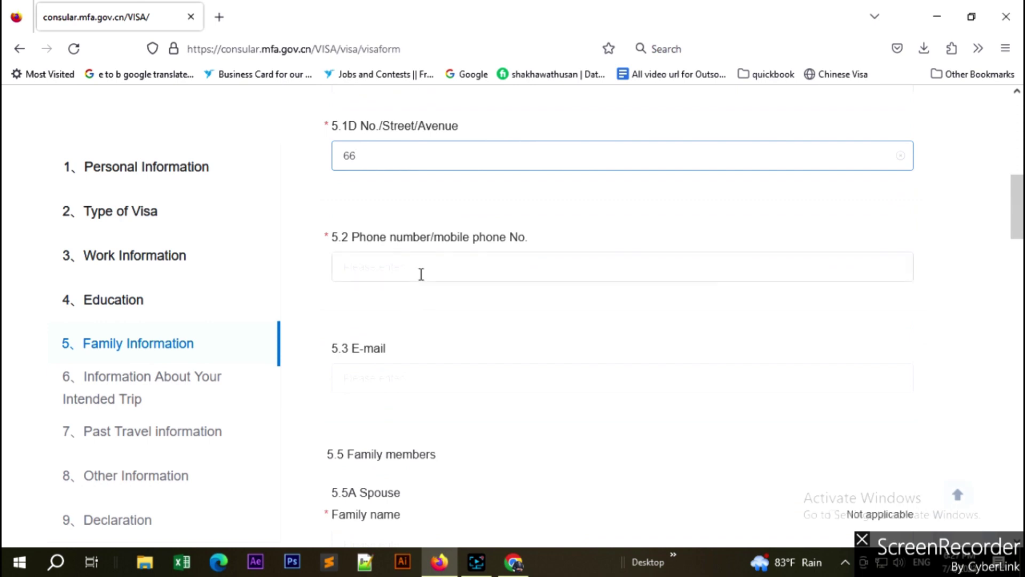
{"action": "left_click", "coordinate": [421, 270]}
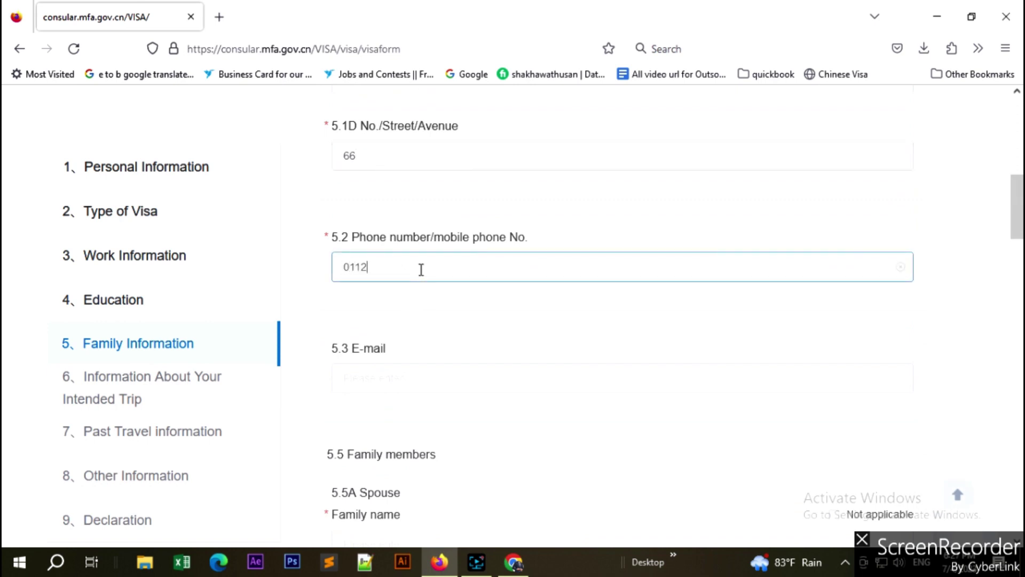
{"action": "scroll", "coordinate": [457, 283], "scroll_direction": "down", "scroll_amount": 2}
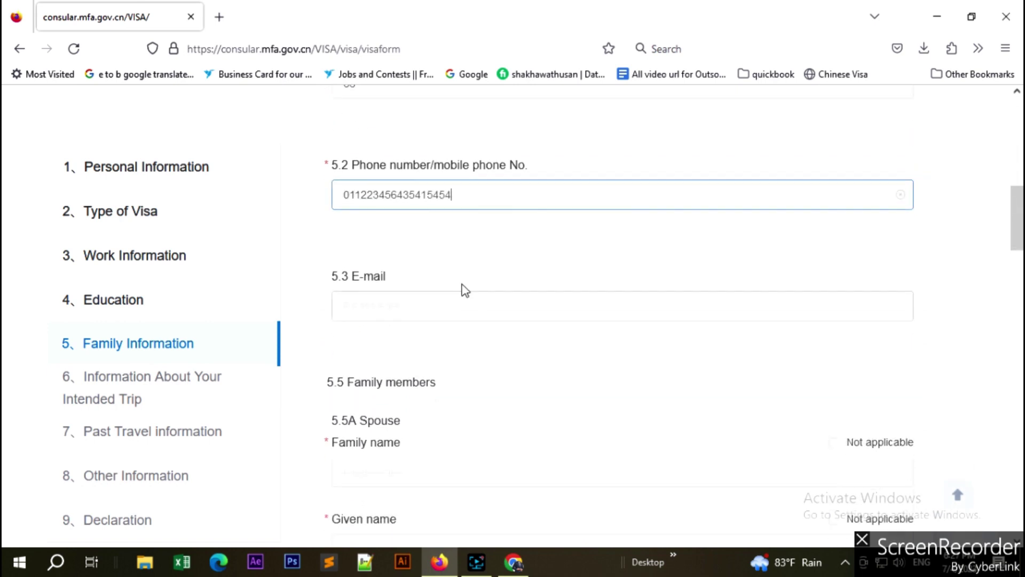
Mark the spouse's family name as not applicable and enter the spouse's given name.
{"action": "left_click", "coordinate": [415, 294]}
{"action": "scroll", "coordinate": [466, 315], "scroll_direction": "down", "scroll_amount": 3}
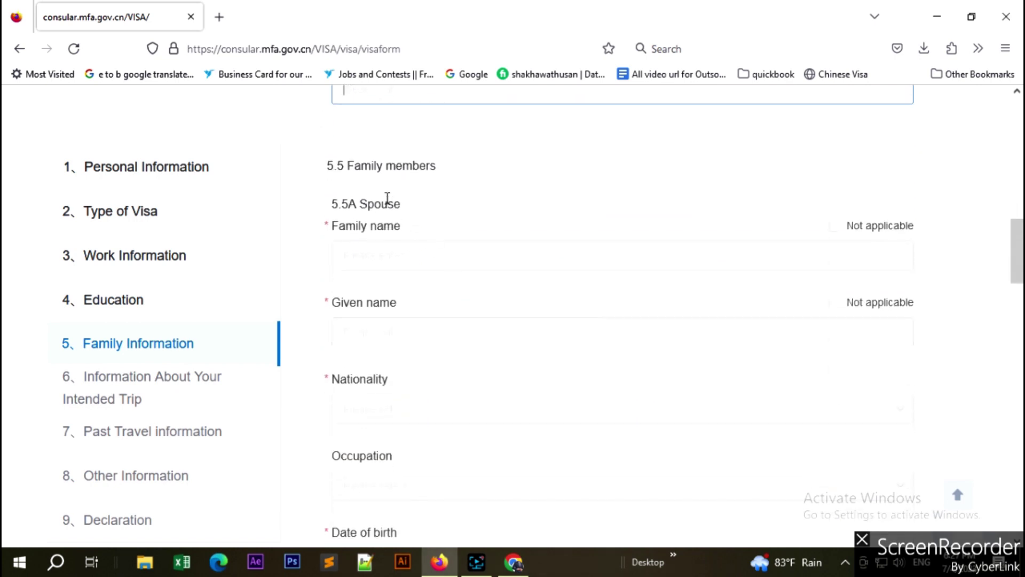
{"action": "left_click", "coordinate": [835, 229]}
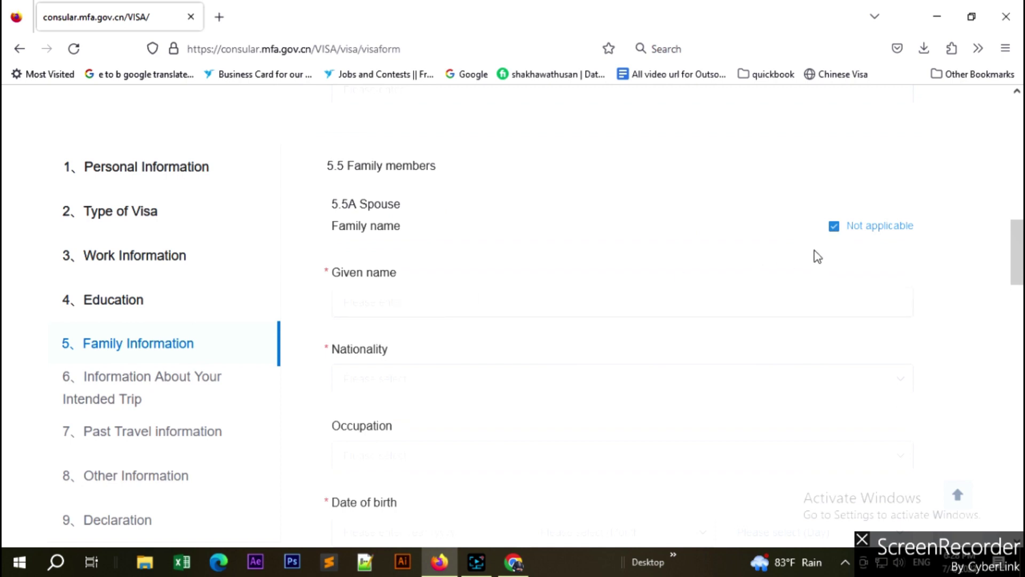
{"action": "left_click", "coordinate": [835, 228]}
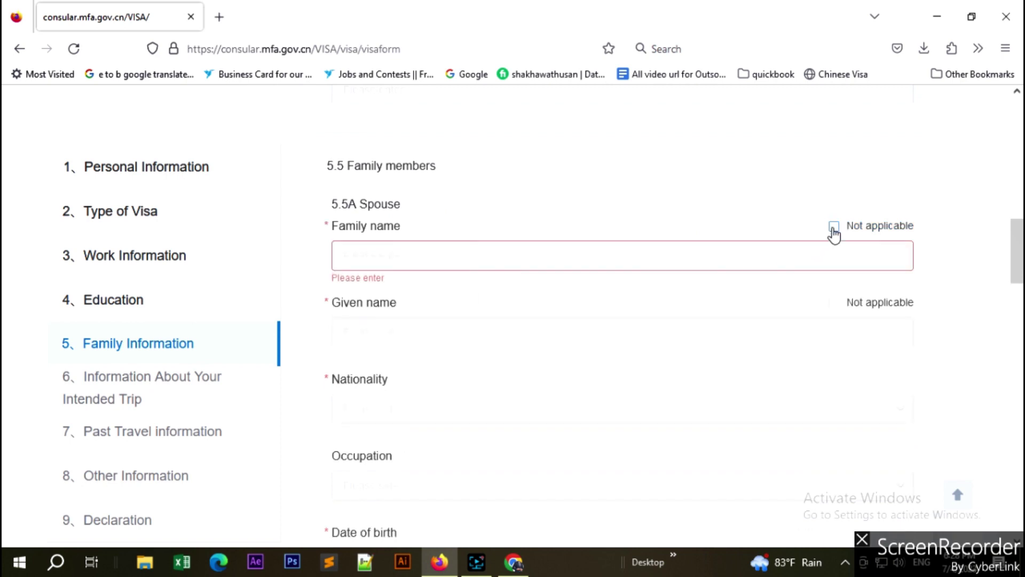
{"action": "left_click", "coordinate": [834, 229]}
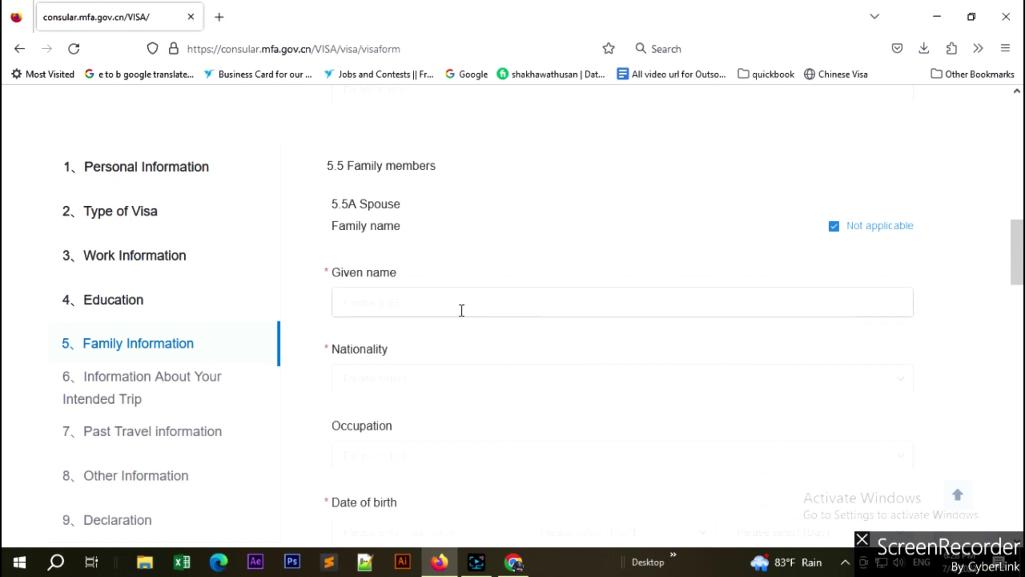
{"action": "left_click", "coordinate": [834, 226]}
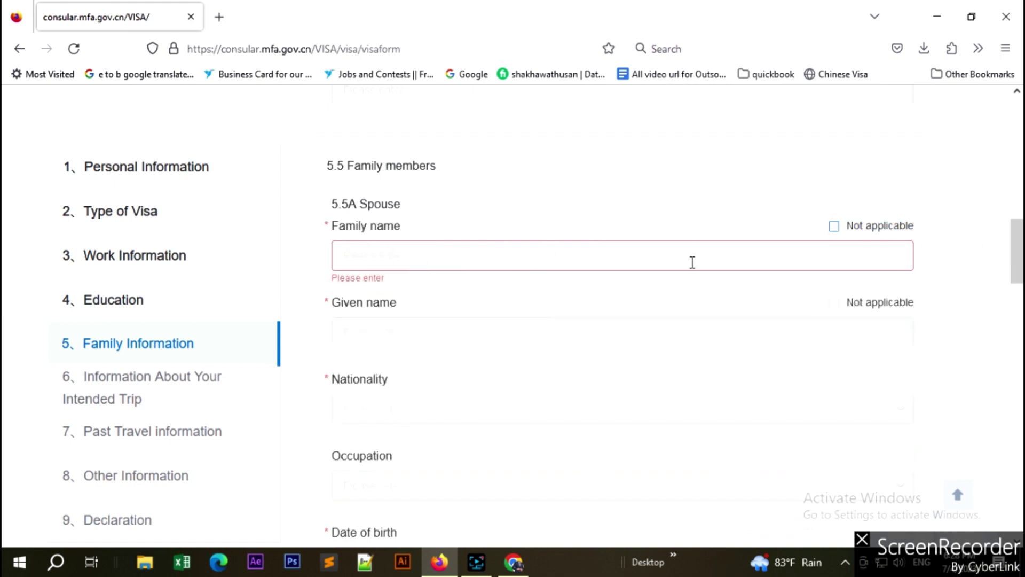
{"action": "left_click", "coordinate": [834, 226]}
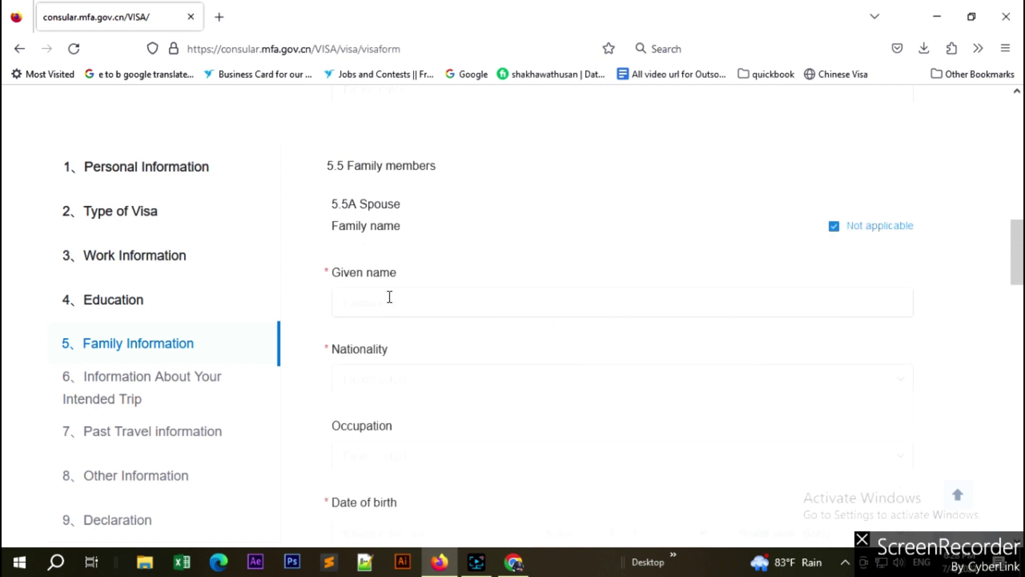
{"action": "left_click", "coordinate": [389, 298]}
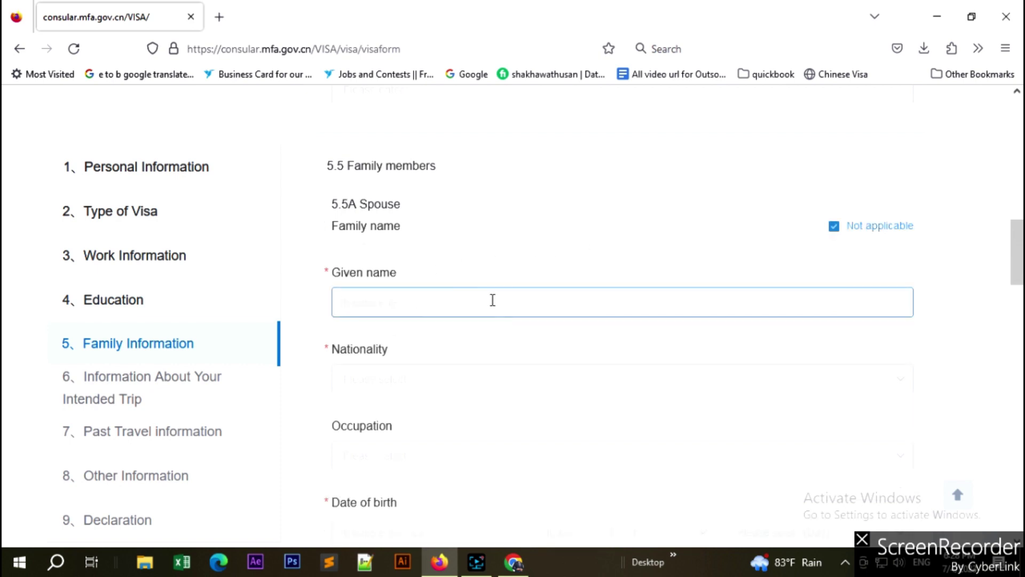
{"action": "type", "text": "Nust"}
{"action": "type", "text": "rat"}
Set the spouse's nationality to Bangladesh.
{"action": "scroll", "coordinate": [398, 249], "scroll_direction": "down", "scroll_amount": 3}
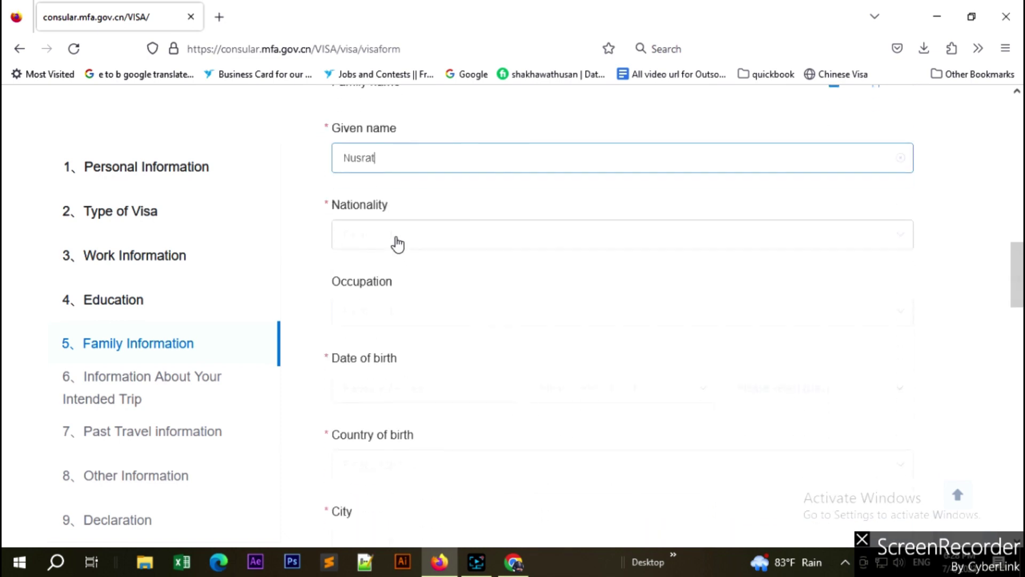
{"action": "left_click", "coordinate": [398, 243]}
{"action": "type", "text": "Bangladesh"}
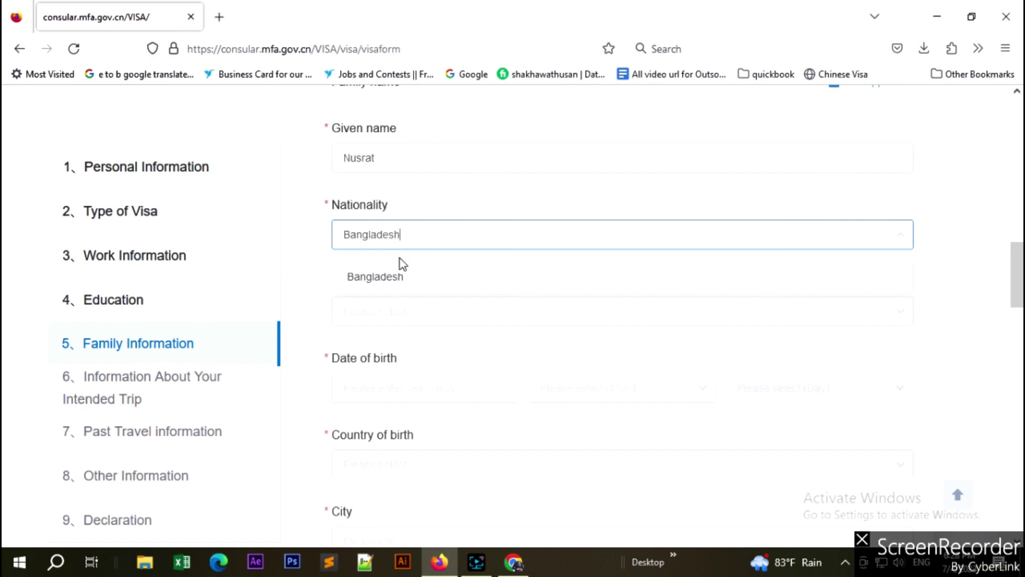
{"action": "left_click", "coordinate": [401, 275]}
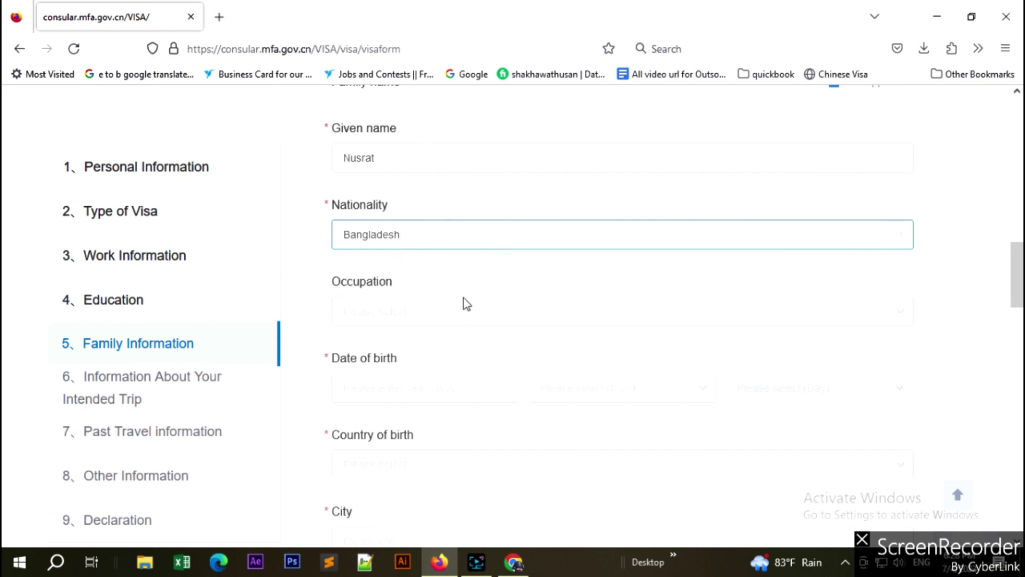
{"action": "scroll", "coordinate": [467, 303], "scroll_direction": "down", "scroll_amount": 2}
{"action": "scroll", "coordinate": [468, 302], "scroll_direction": "down", "scroll_amount": 2}
Set the spouse's date of birth to 1990, month 1, day 1.
{"action": "left_click", "coordinate": [442, 247]}
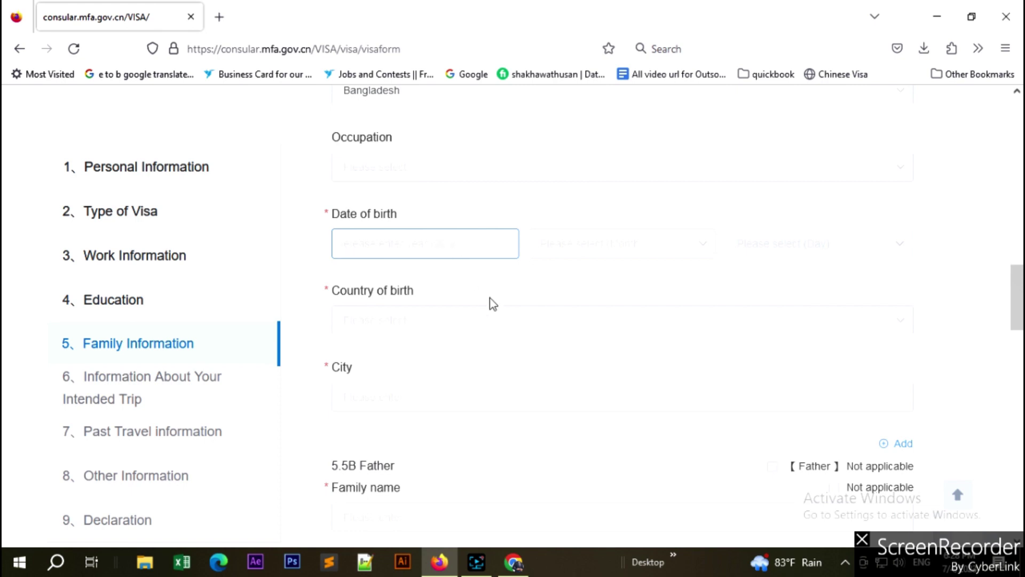
{"action": "type", "text": "1990"}
{"action": "left_click", "coordinate": [660, 249]}
{"action": "left_click", "coordinate": [558, 311]}
{"action": "left_click", "coordinate": [826, 243]}
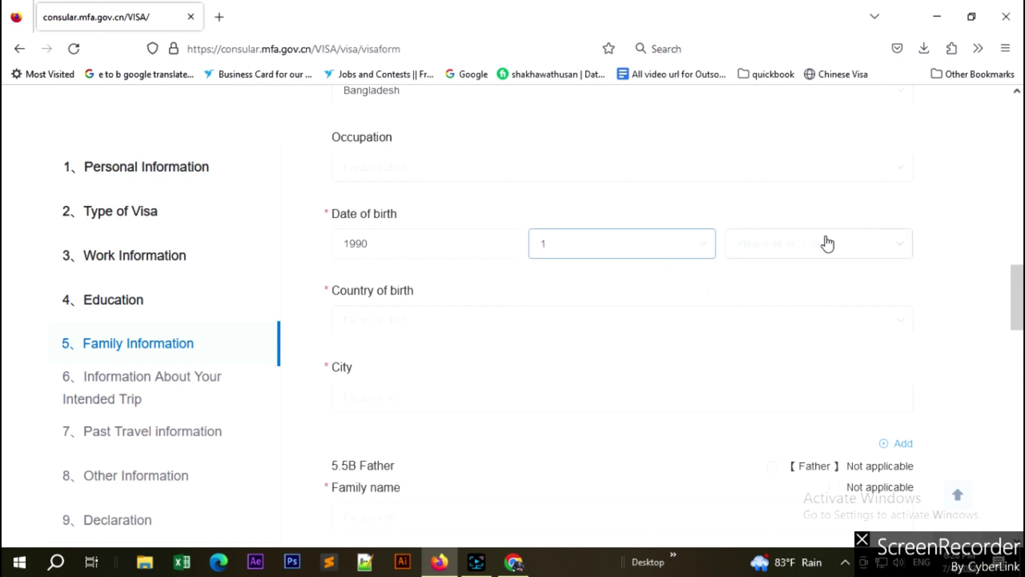
{"action": "left_click", "coordinate": [753, 312]}
{"action": "scroll", "coordinate": [419, 263], "scroll_direction": "down", "scroll_amount": 1}
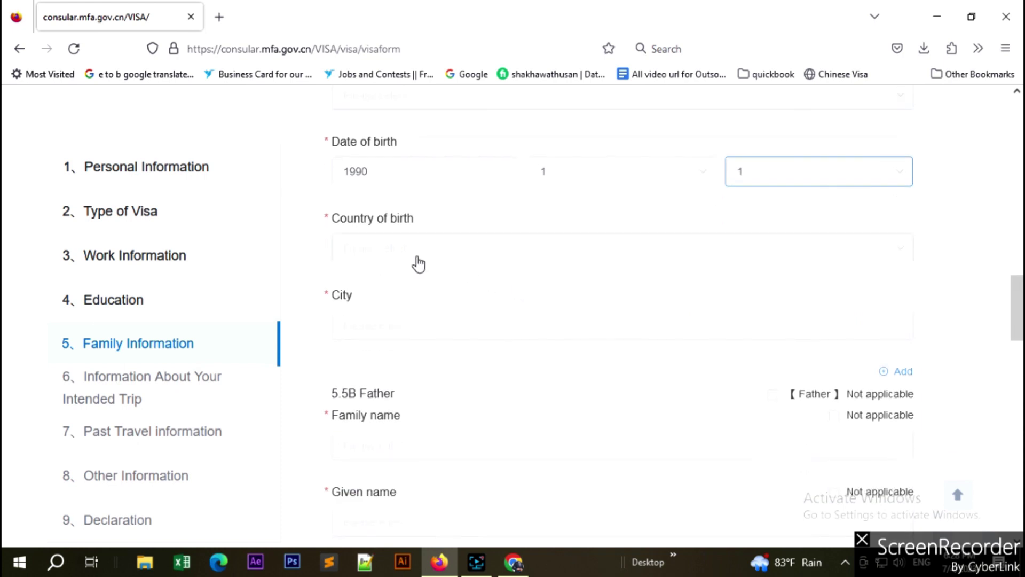
Set the spouse's country of birth to Bangladesh and birth city to Dhaka.
{"action": "left_click", "coordinate": [396, 256]}
{"action": "type", "text": "Ban"}
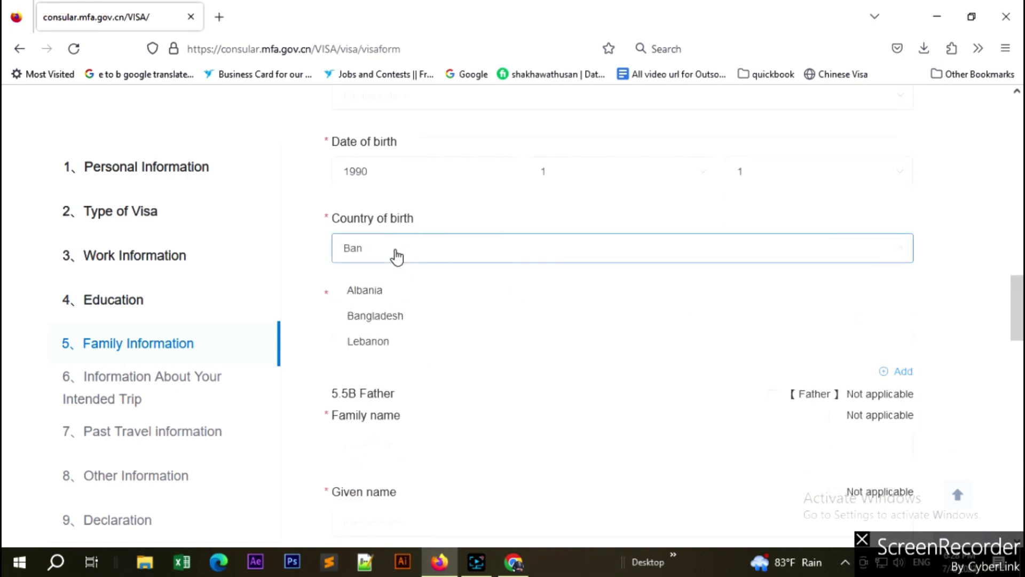
{"action": "type", "text": "gla"}
{"action": "left_click", "coordinate": [374, 290]}
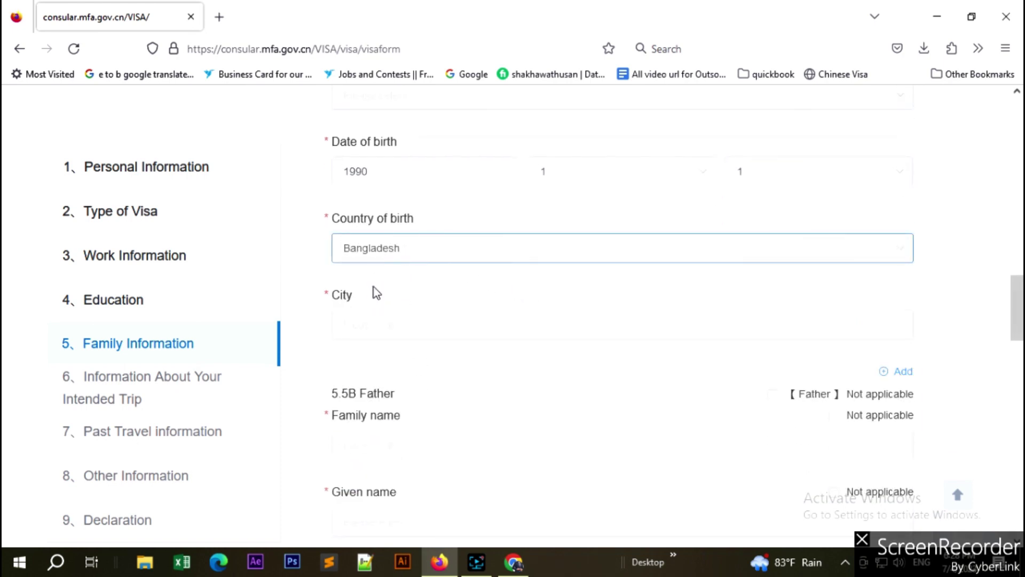
{"action": "left_click", "coordinate": [387, 323]}
{"action": "type", "text": "Dhaka"}
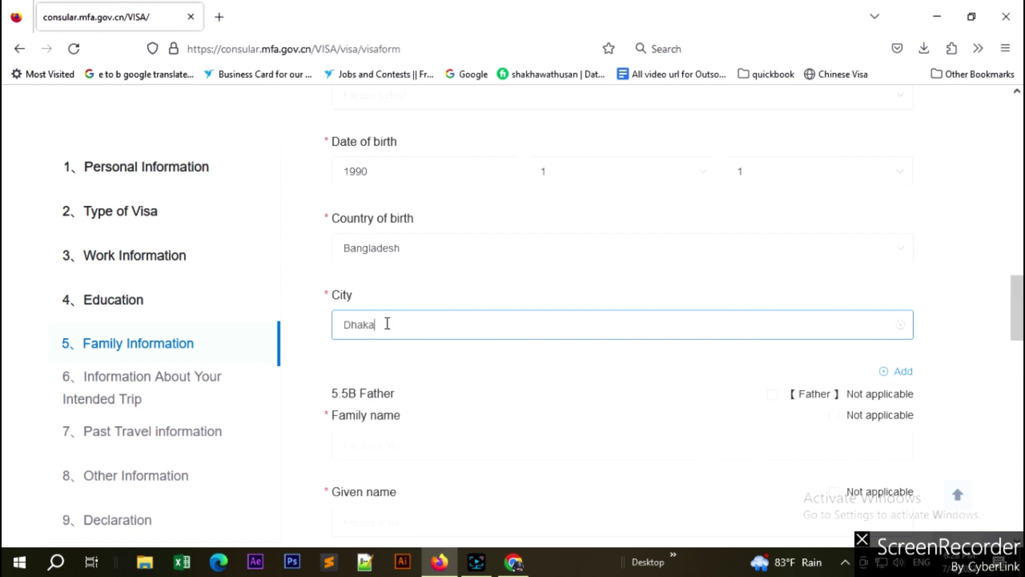
{"action": "scroll", "coordinate": [421, 422], "scroll_direction": "down", "scroll_amount": 1}
{"action": "scroll", "coordinate": [435, 443], "scroll_direction": "down", "scroll_amount": 2}
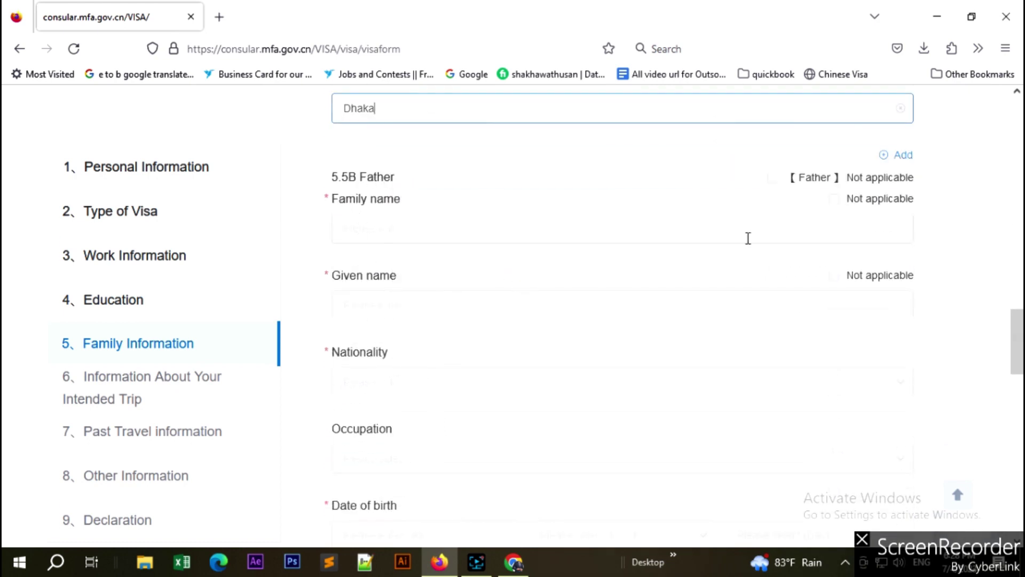
Mark the father as not applicable, specifying 'Farmer'.
{"action": "left_click", "coordinate": [772, 179]}
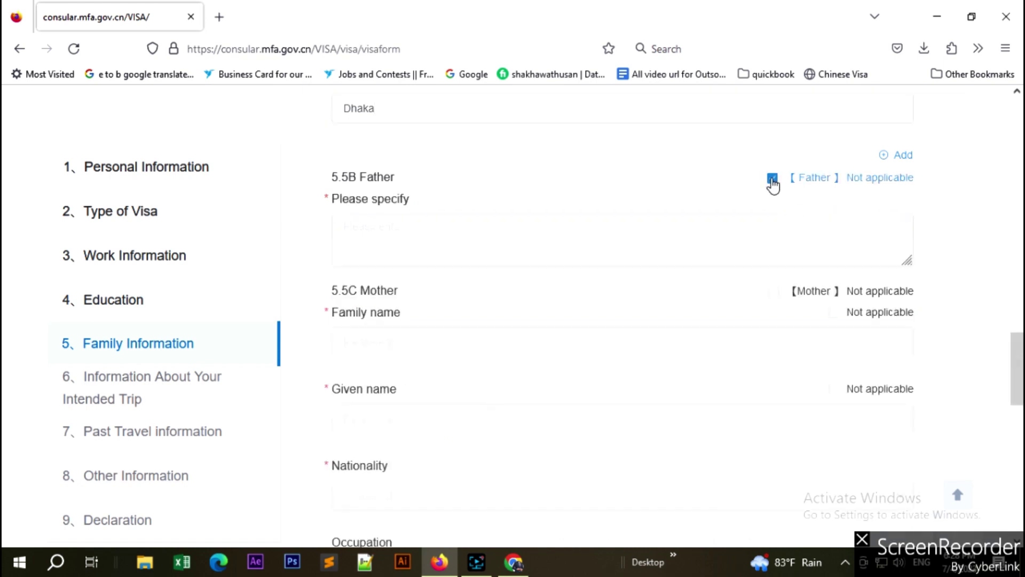
{"action": "left_click", "coordinate": [482, 223]}
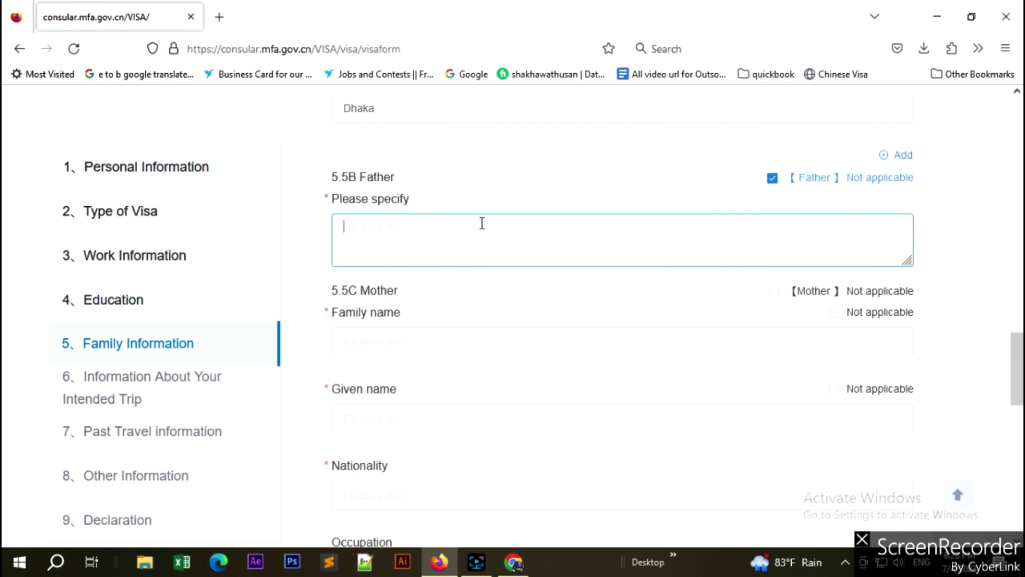
{"action": "type", "text": "Farmer,"}
{"action": "left_click", "coordinate": [481, 286]}
{"action": "scroll", "coordinate": [480, 286], "scroll_direction": "down", "scroll_amount": 3}
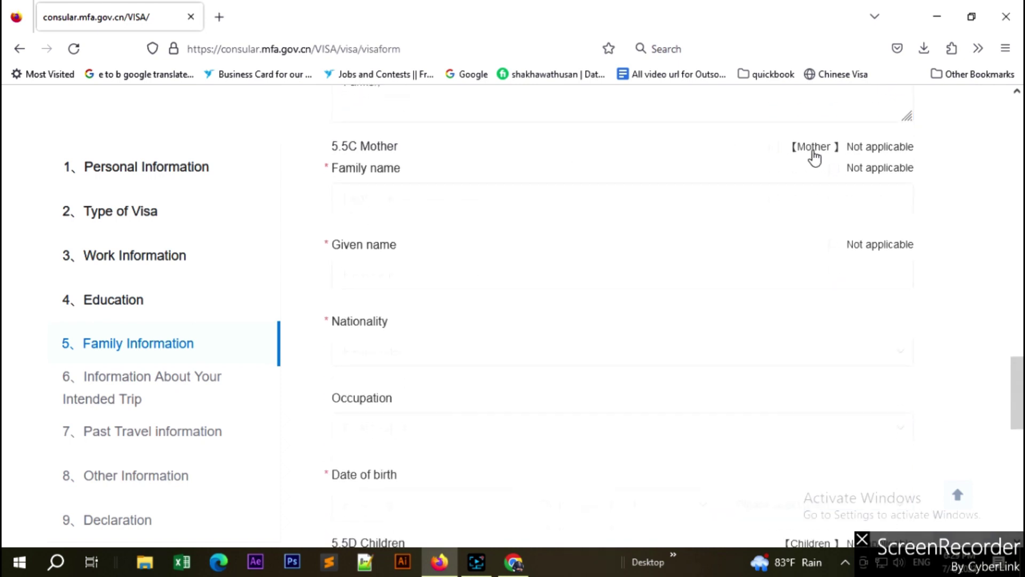
Mark the mother as not applicable, specifying 'Housewife'.
{"action": "left_click", "coordinate": [774, 149]}
{"action": "left_click", "coordinate": [390, 204]}
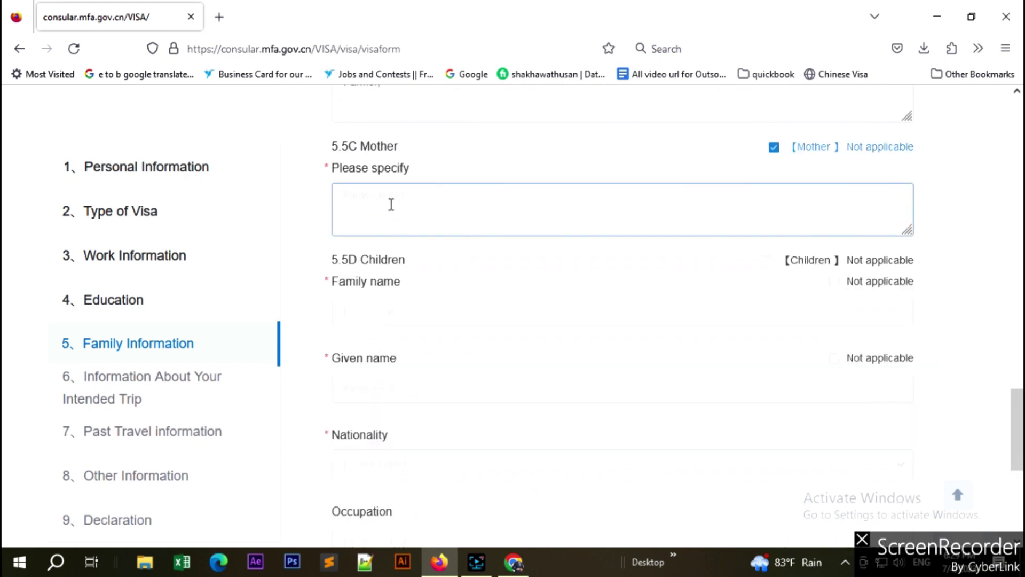
{"action": "type", "text": "Housewife"}
{"action": "scroll", "coordinate": [430, 216], "scroll_direction": "up", "scroll_amount": 1}
{"action": "scroll", "coordinate": [428, 220], "scroll_direction": "down", "scroll_amount": 3}
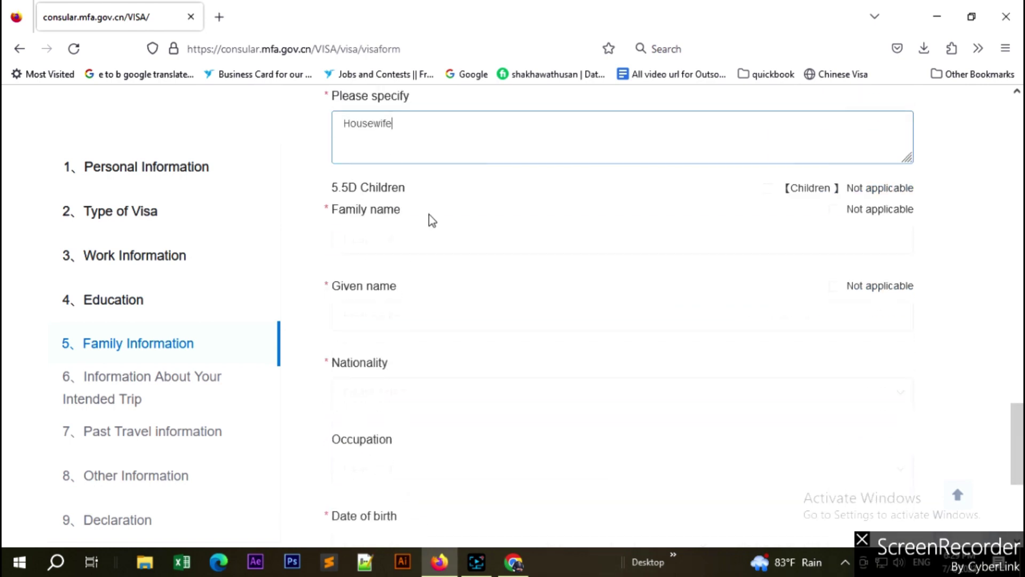
{"action": "scroll", "coordinate": [430, 220], "scroll_direction": "down", "scroll_amount": 2}
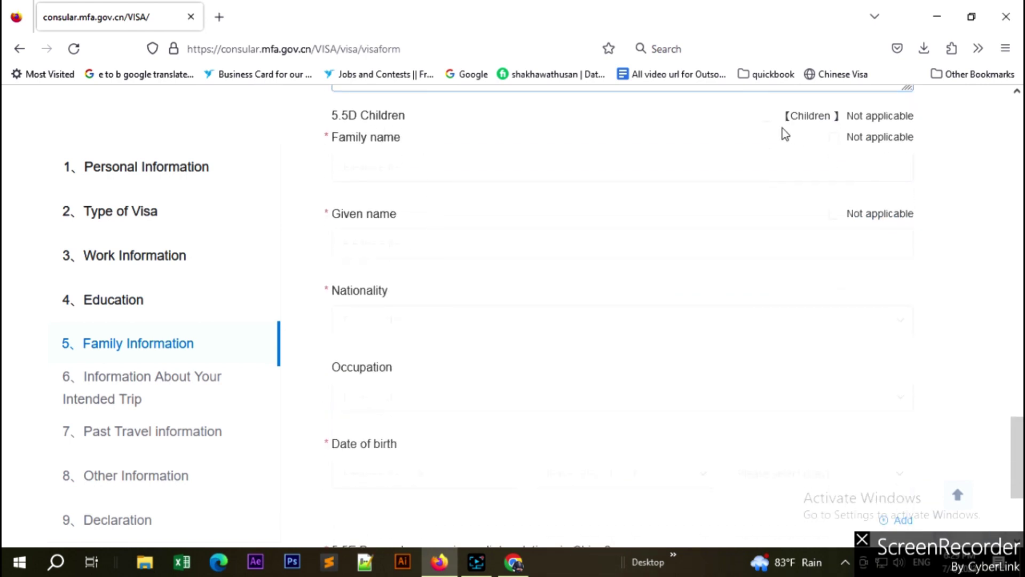
Mark 5.5D Children as not applicable and answer No to 5.5E immediate relatives in China.
{"action": "left_click", "coordinate": [768, 117]}
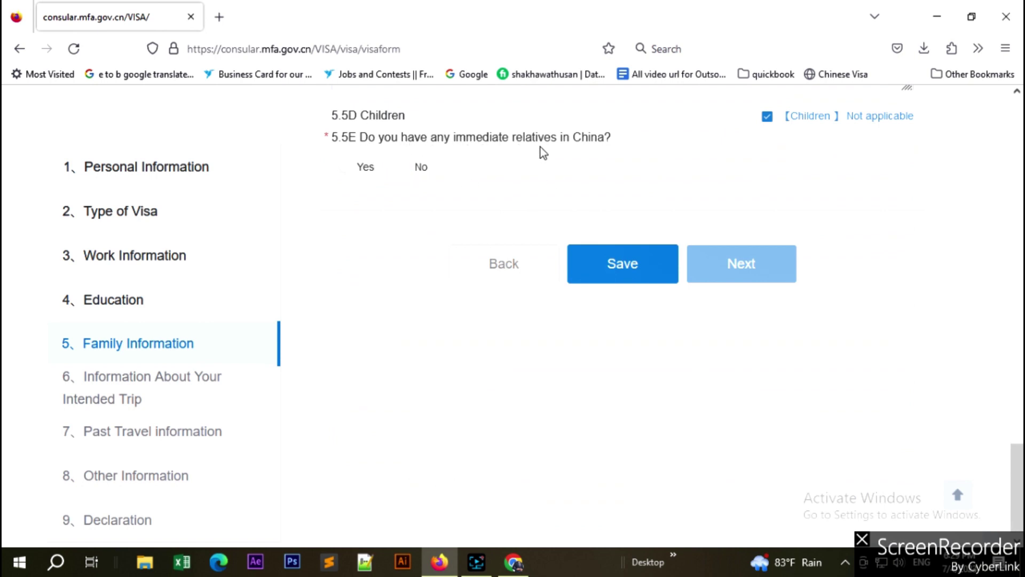
{"action": "left_click", "coordinate": [405, 167]}
{"action": "scroll", "coordinate": [639, 174], "scroll_direction": "down", "scroll_amount": 1}
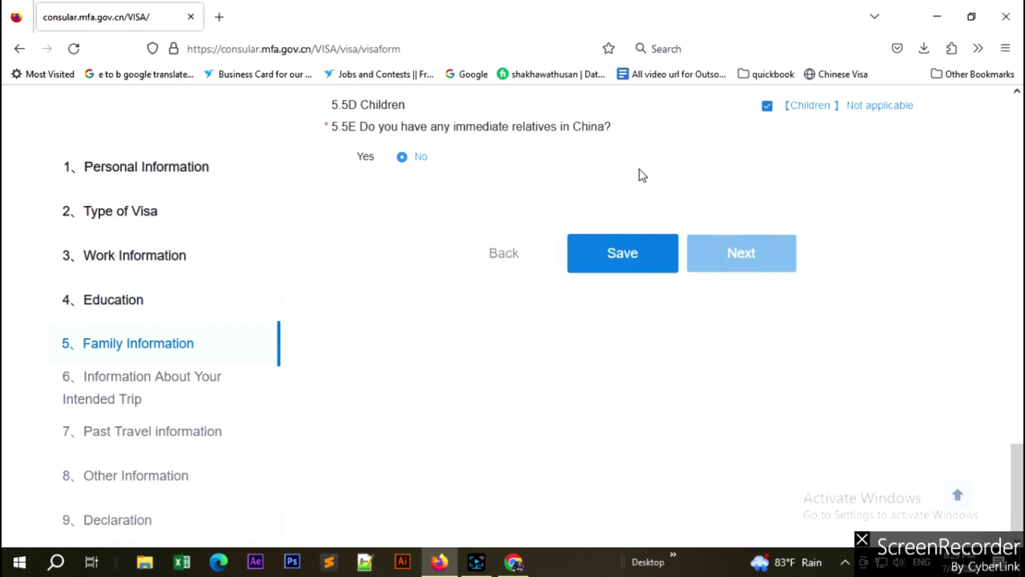
Proceed from family information to section 6, Information About Your Intended Trip, and review its fields.
{"action": "left_click", "coordinate": [764, 256]}
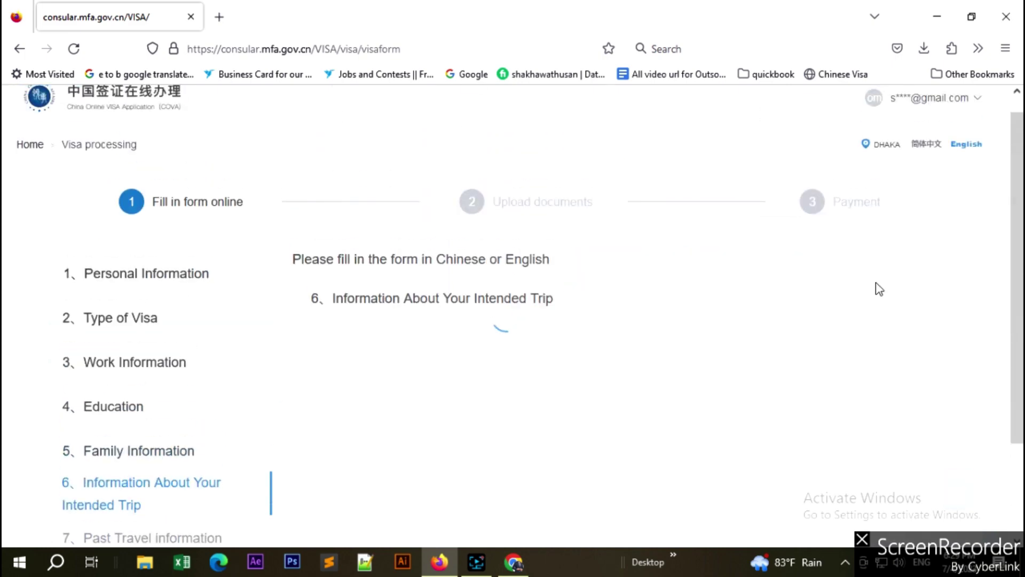
{"action": "scroll", "coordinate": [133, 384], "scroll_direction": "down", "scroll_amount": 3}
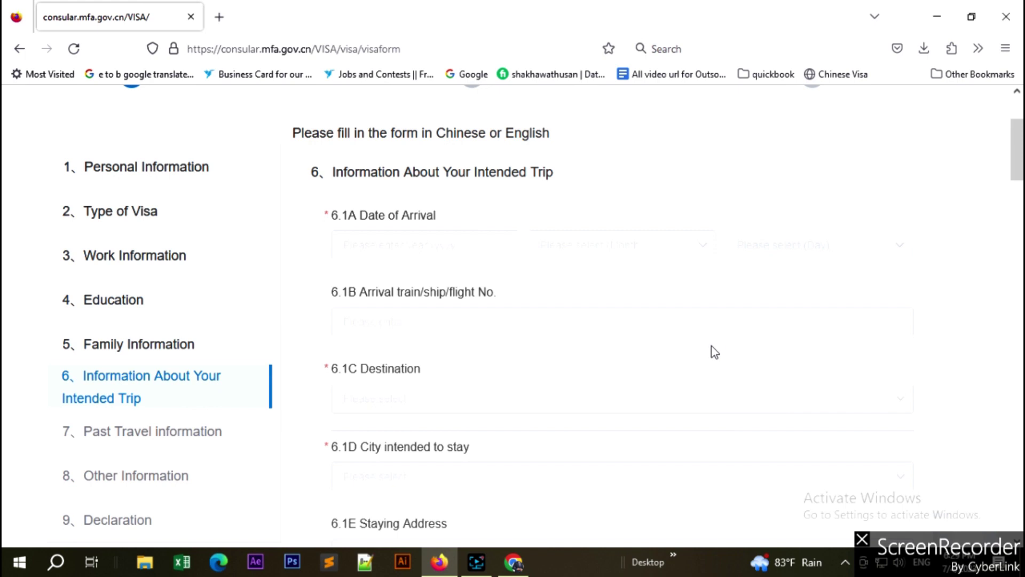
{"action": "scroll", "coordinate": [715, 352], "scroll_direction": "down", "scroll_amount": 2}
{"action": "scroll", "coordinate": [715, 353], "scroll_direction": "up", "scroll_amount": 2}
Enter the 6.1A arrival date as 2023, month 7, day 25.
{"action": "left_click", "coordinate": [417, 248]}
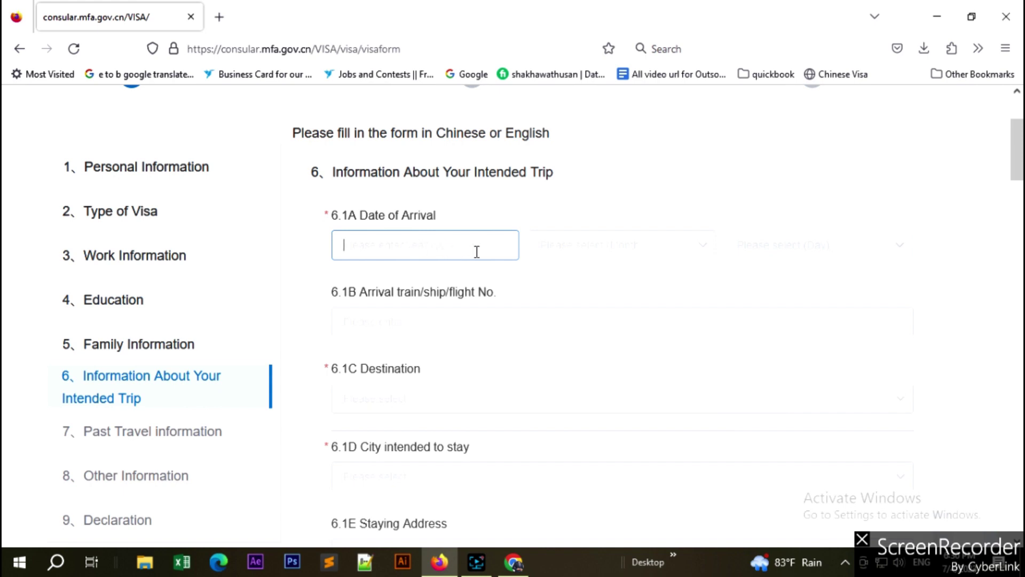
{"action": "type", "text": "2023"}
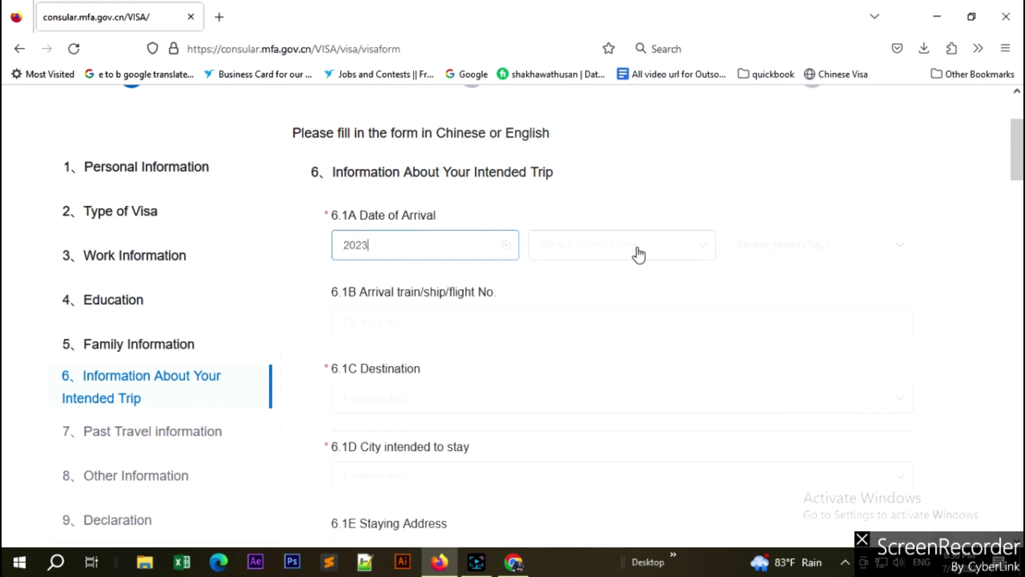
{"action": "left_click", "coordinate": [639, 254]}
{"action": "left_click", "coordinate": [559, 316]}
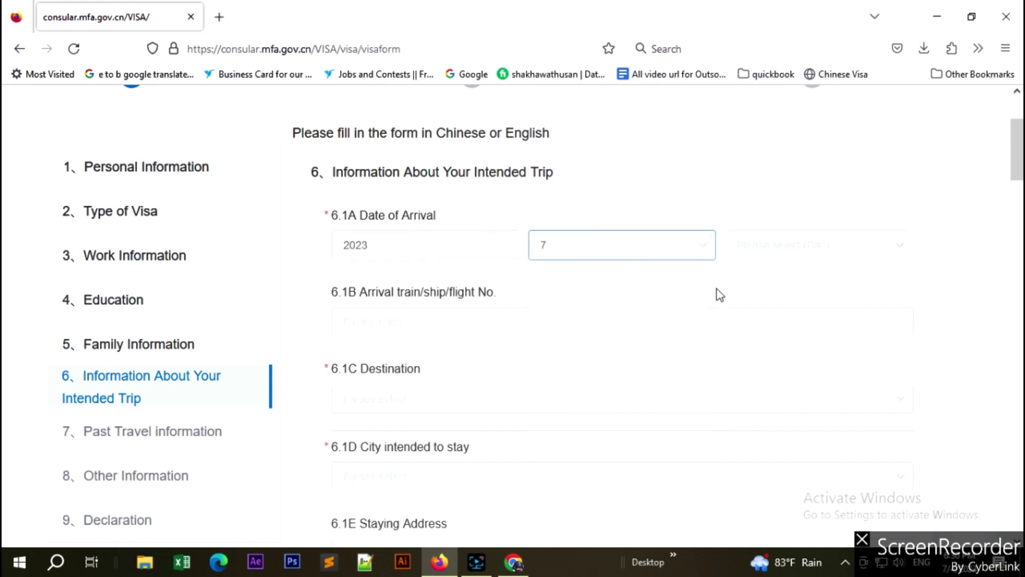
{"action": "left_click", "coordinate": [800, 249]}
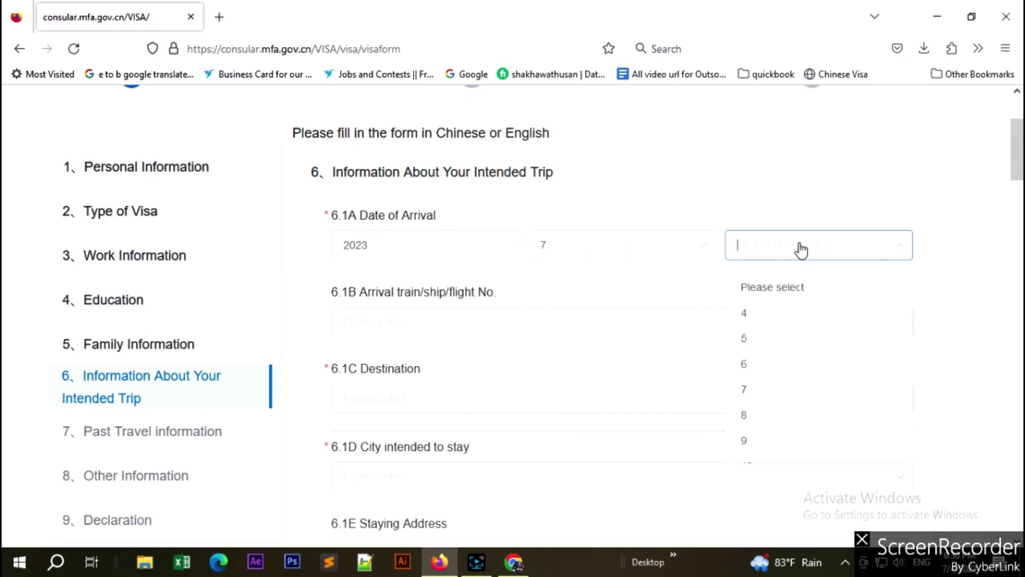
{"action": "type", "text": "25"}
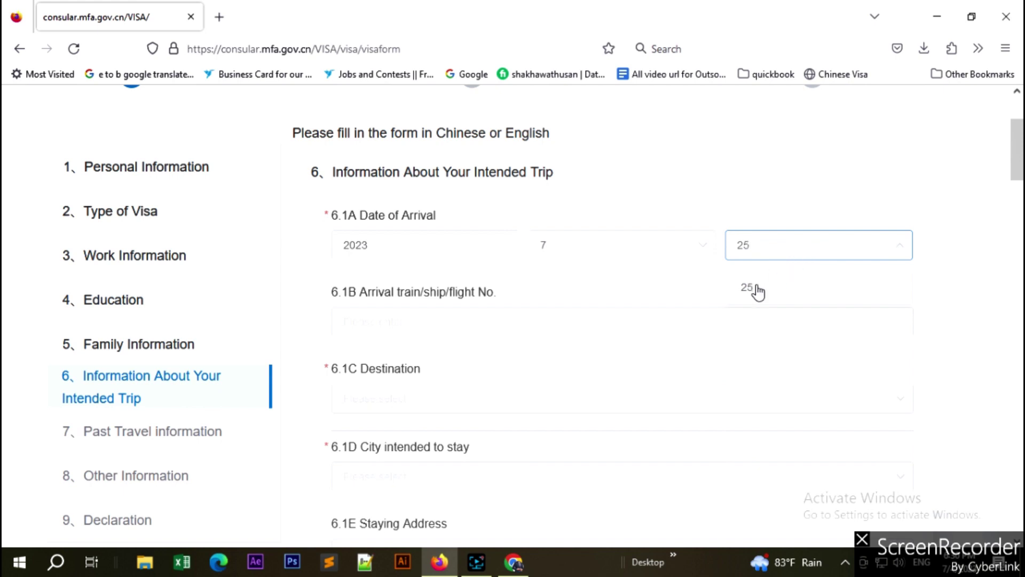
{"action": "left_click", "coordinate": [757, 291]}
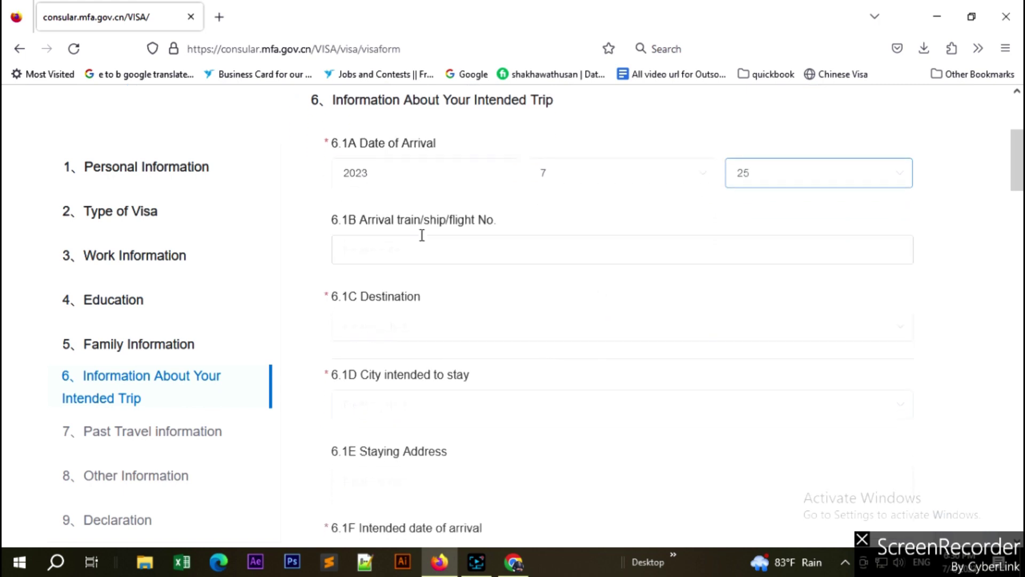
{"action": "left_click", "coordinate": [422, 239]}
{"action": "scroll", "coordinate": [445, 247], "scroll_direction": "down", "scroll_amount": 1}
{"action": "scroll", "coordinate": [447, 254], "scroll_direction": "up", "scroll_amount": 1}
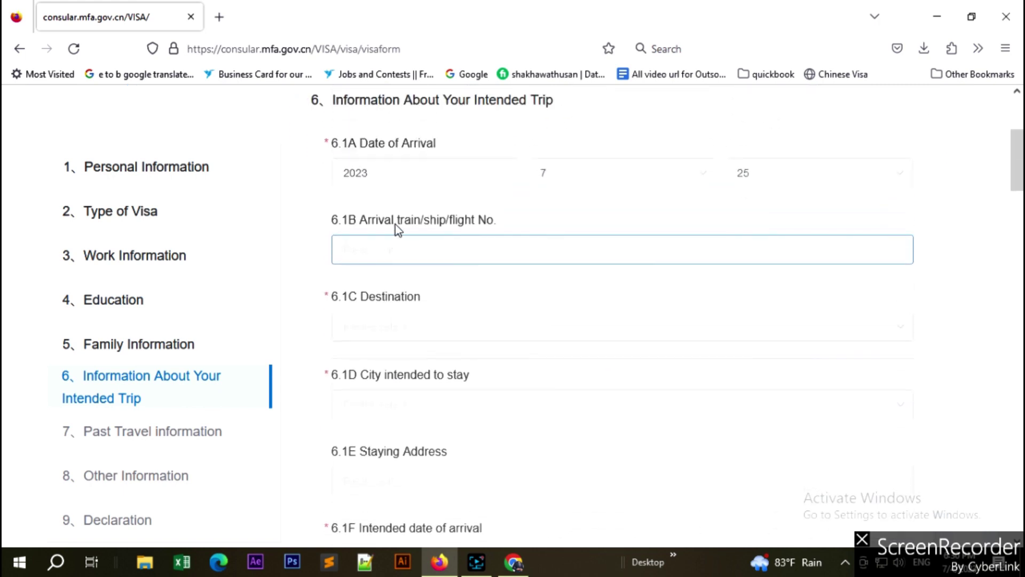
{"action": "left_click_drag", "start_coordinate": [497, 220], "coordinate": [372, 224]}
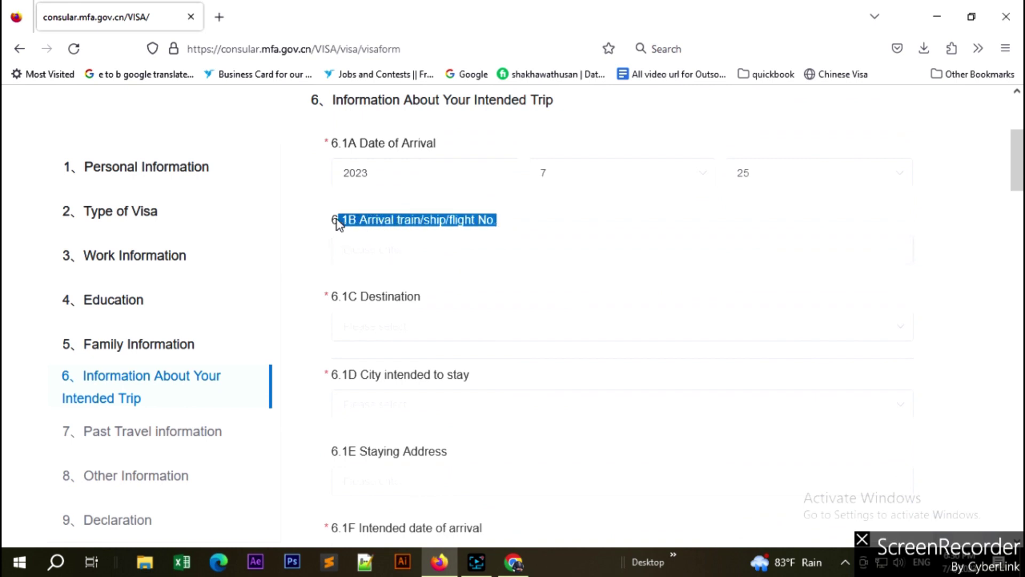
{"action": "scroll", "coordinate": [417, 267], "scroll_direction": "down", "scroll_amount": 2}
Filter the 6.1C Destination list and select Guangzhou.
{"action": "left_click", "coordinate": [466, 187]}
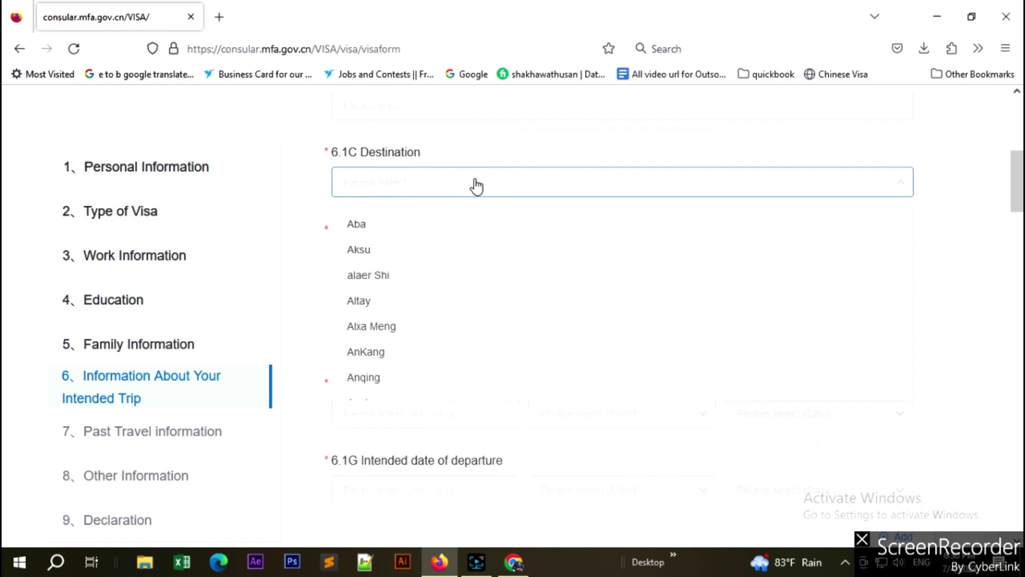
{"action": "type", "text": "china"}
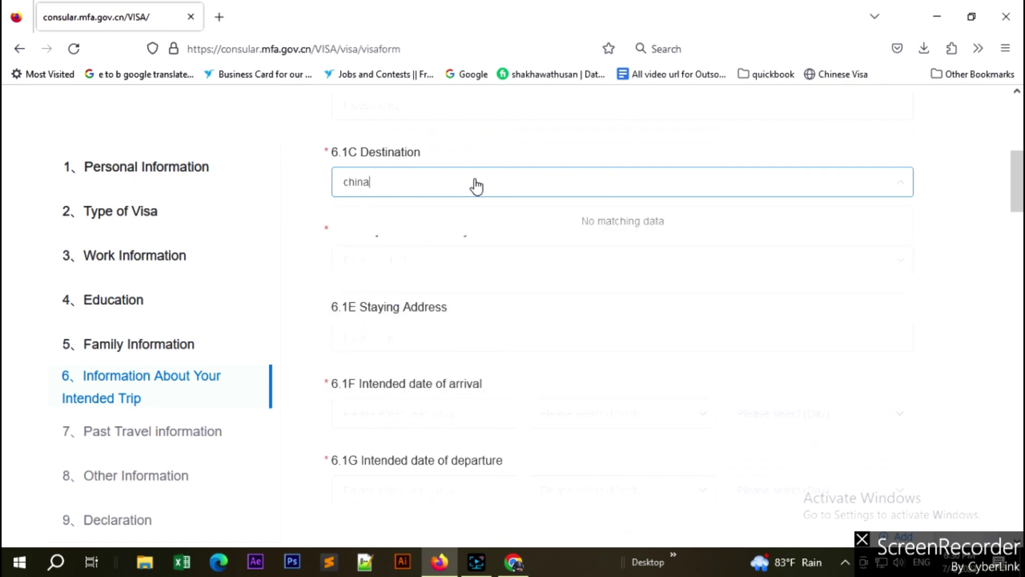
{"action": "key", "text": "BackSpace"}
{"action": "key", "text": "BackSpace"}
{"action": "key", "text": "BackSpace"}
{"action": "key", "text": "BackSpace"}
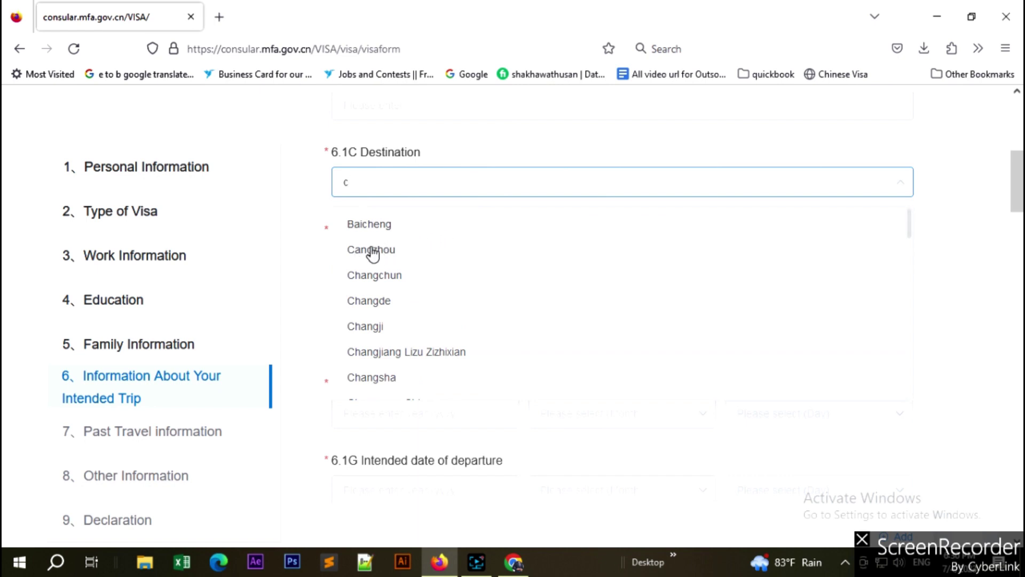
{"action": "key", "text": "BackSpace"}
{"action": "type", "text": "gh"}
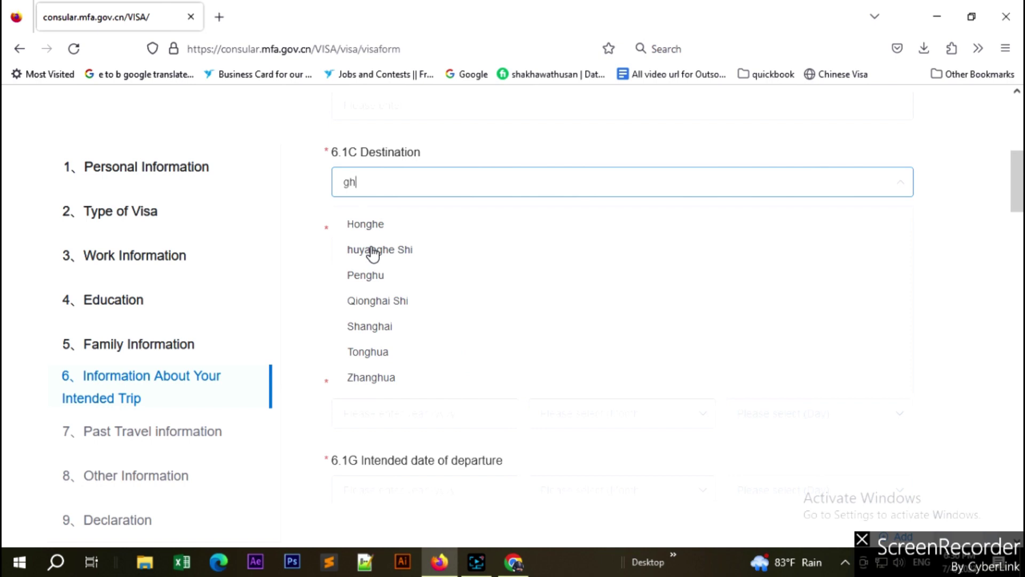
{"action": "type", "text": "u"}
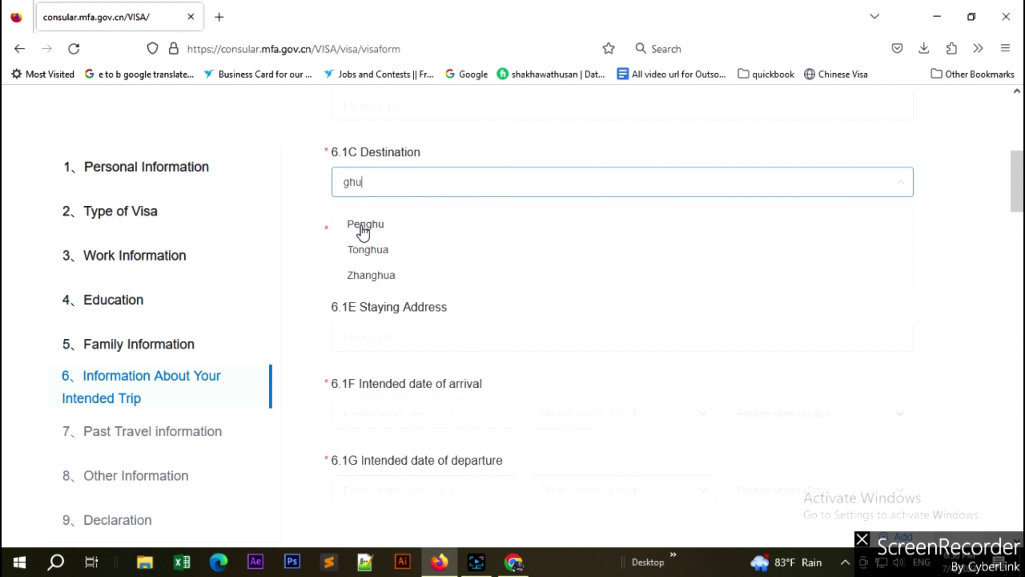
{"action": "key", "text": "BackSpace"}
{"action": "key", "text": "BackSpace"}
{"action": "type", "text": "u"}
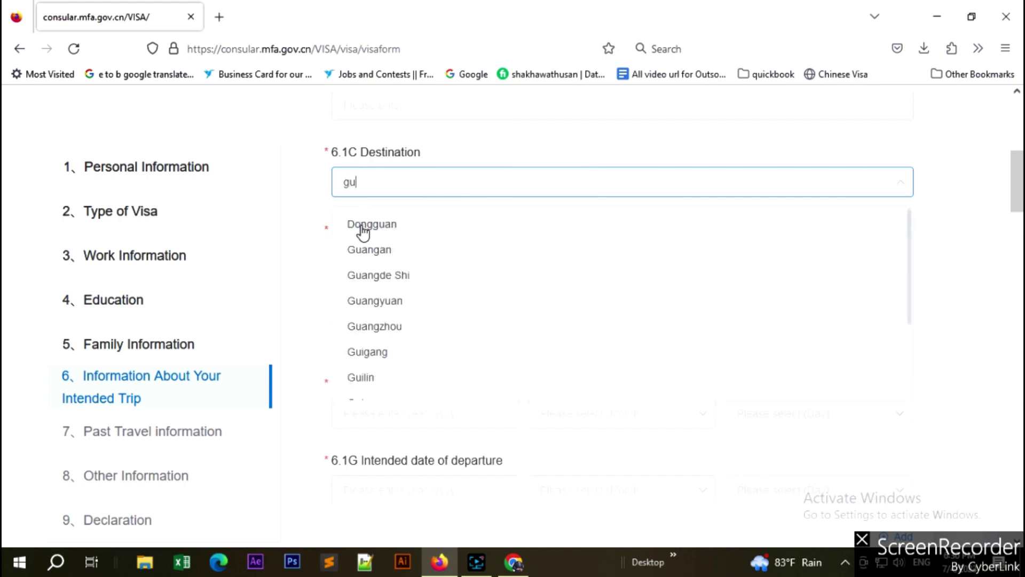
{"action": "left_click", "coordinate": [362, 331]}
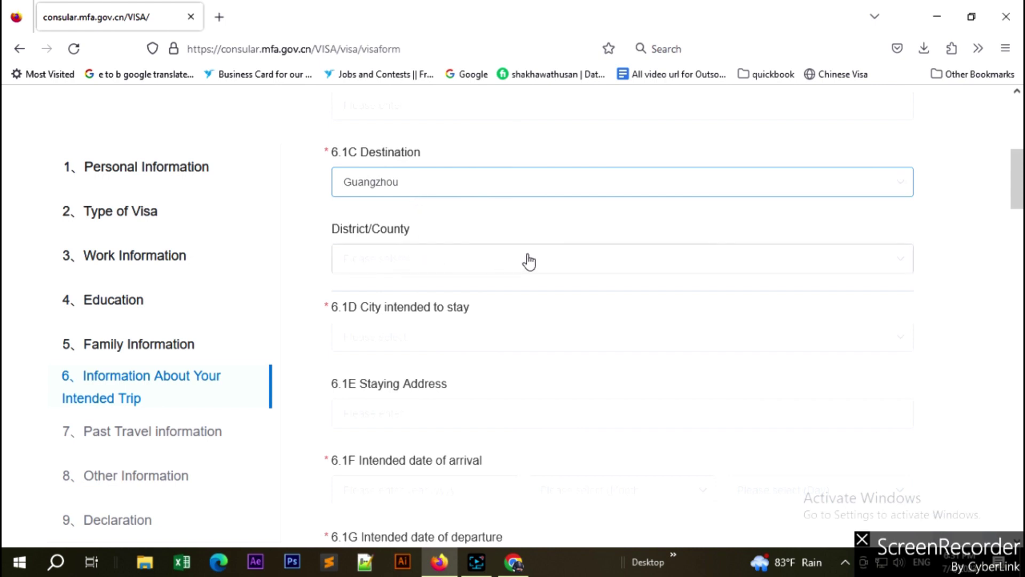
{"action": "scroll", "coordinate": [528, 259], "scroll_direction": "down", "scroll_amount": 1}
{"action": "scroll", "coordinate": [530, 260], "scroll_direction": "down", "scroll_amount": 1}
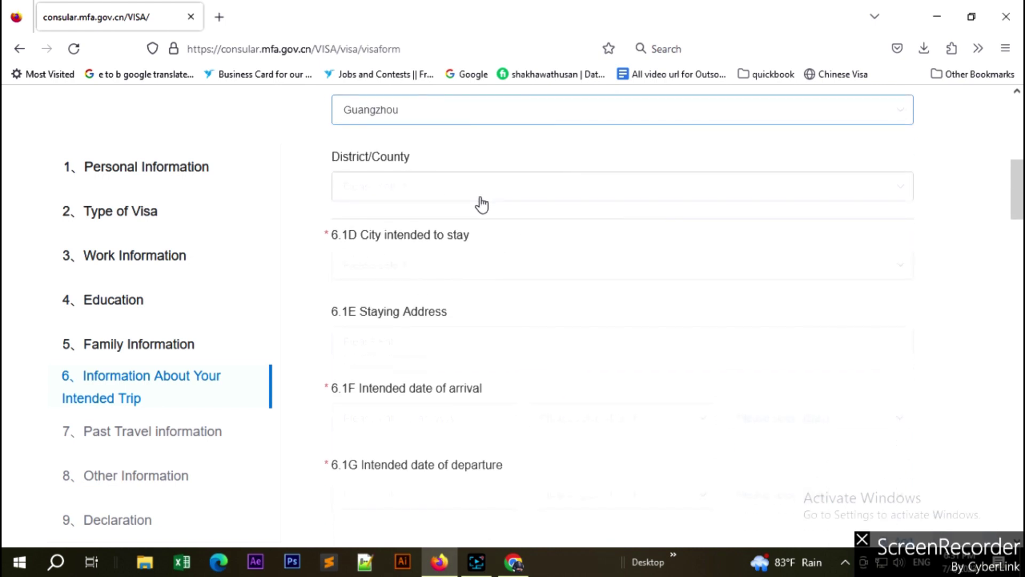
Filter the 6.1D City intended to stay list with 'gu' and select Guangzhou.
{"action": "left_click", "coordinate": [435, 270]}
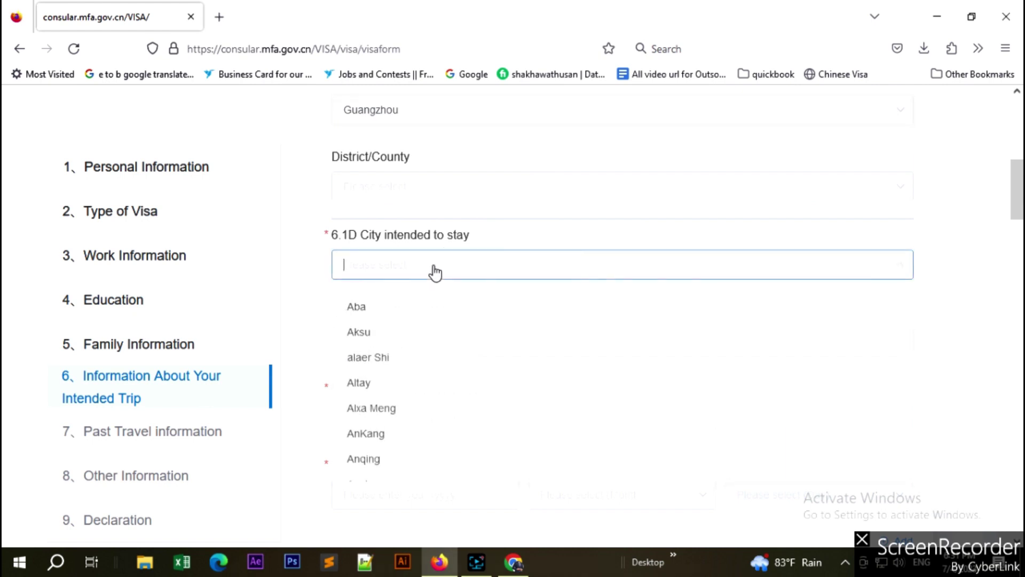
{"action": "type", "text": "gu"}
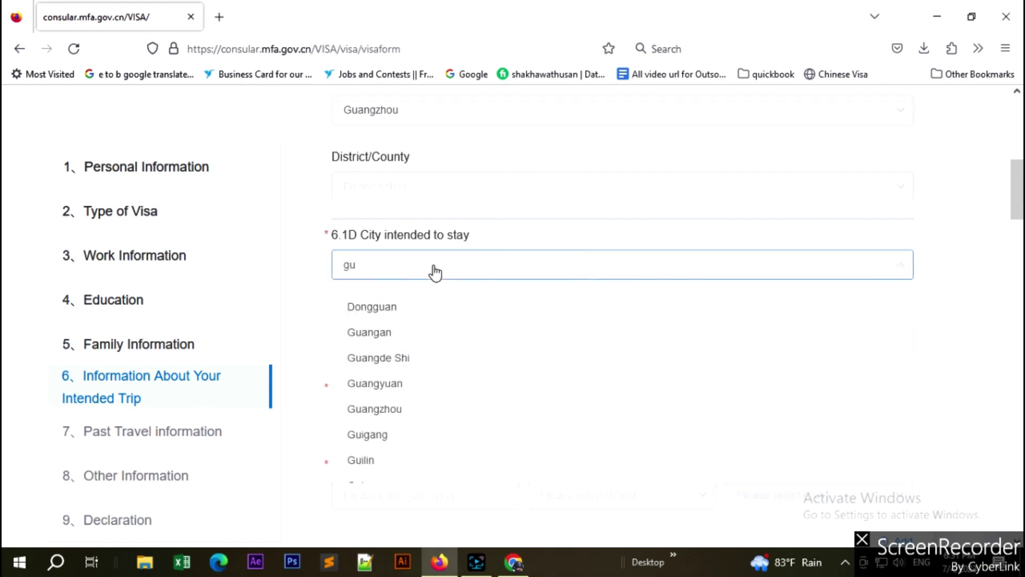
{"action": "left_click", "coordinate": [378, 410]}
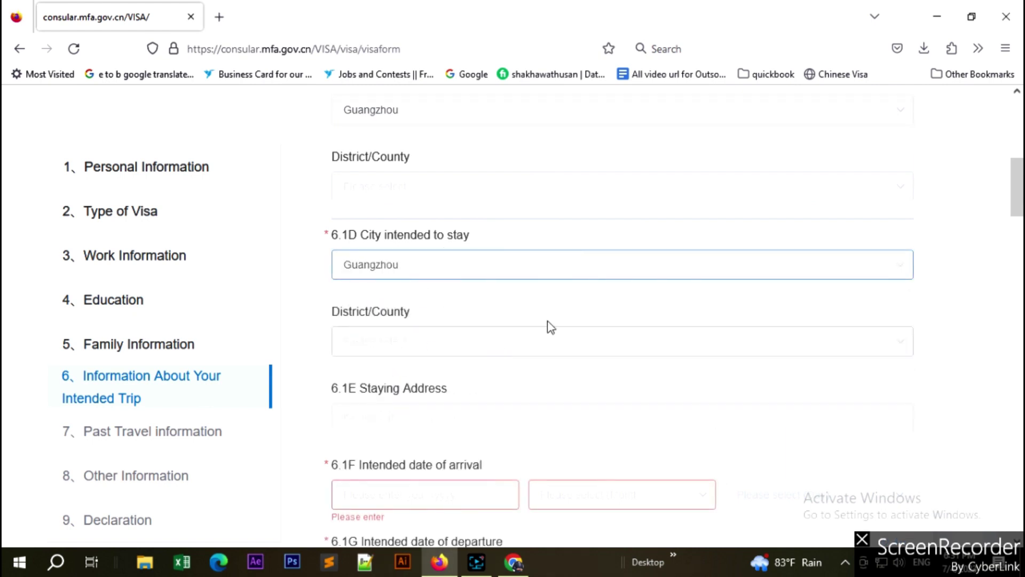
{"action": "scroll", "coordinate": [551, 326], "scroll_direction": "down", "scroll_amount": 2}
{"action": "scroll", "coordinate": [539, 318], "scroll_direction": "down", "scroll_amount": 3}
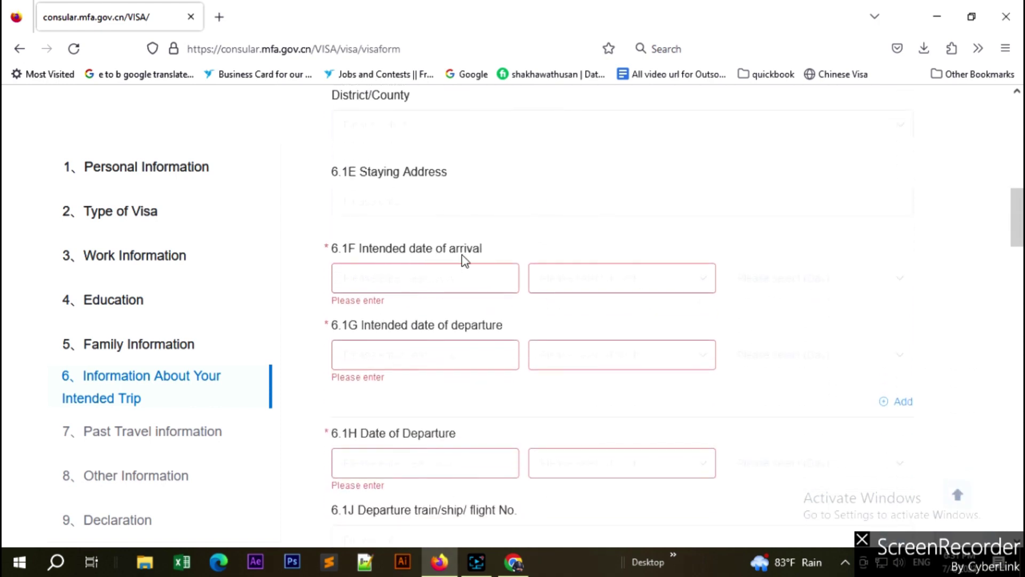
Set the 6.1F intended arrival date to 2023, month 7, day 25.
{"action": "left_click", "coordinate": [457, 281]}
{"action": "type", "text": "2023"}
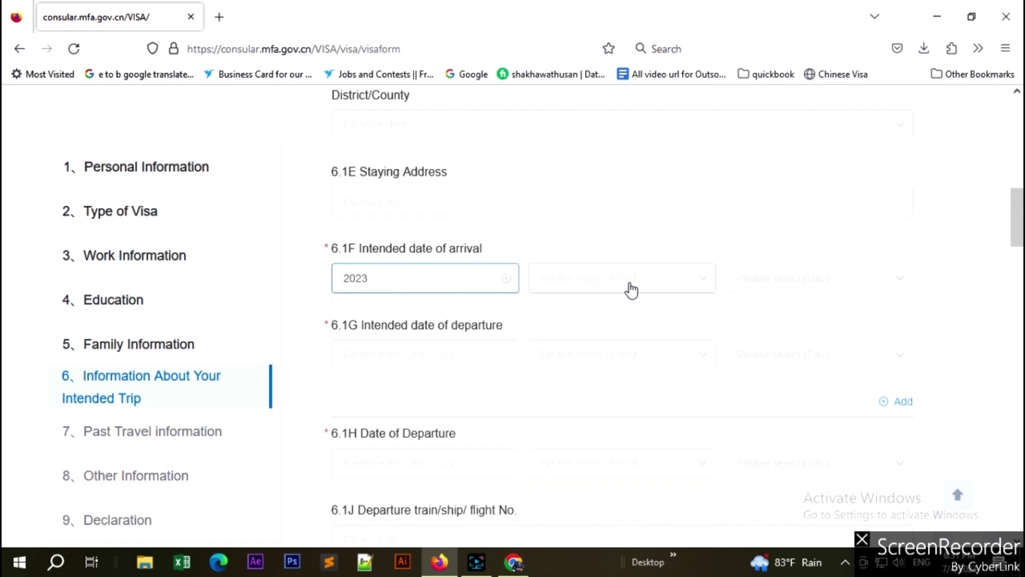
{"action": "left_click", "coordinate": [629, 289]}
{"action": "left_click", "coordinate": [561, 344]}
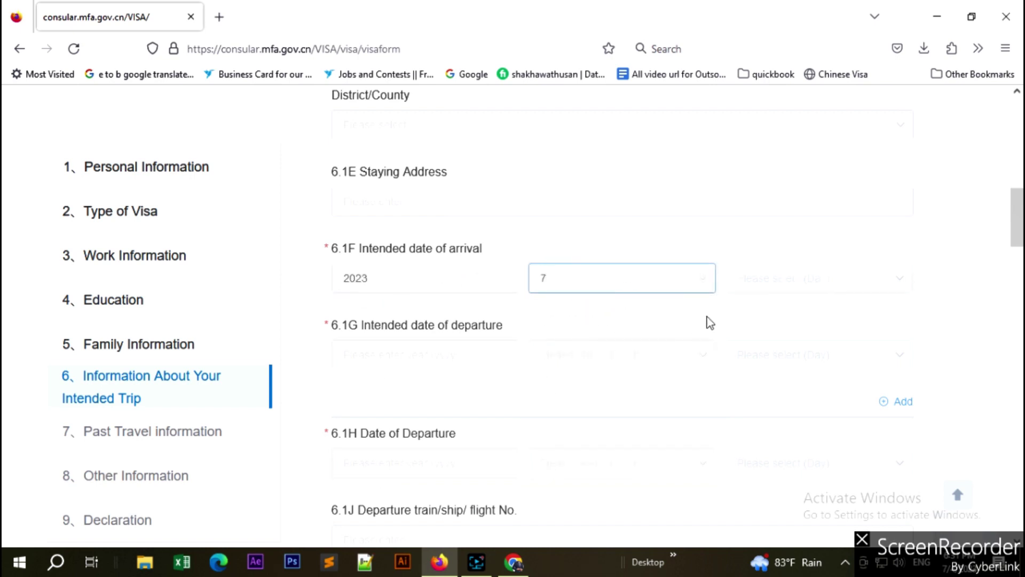
{"action": "left_click", "coordinate": [814, 286]}
{"action": "left_click", "coordinate": [757, 347]}
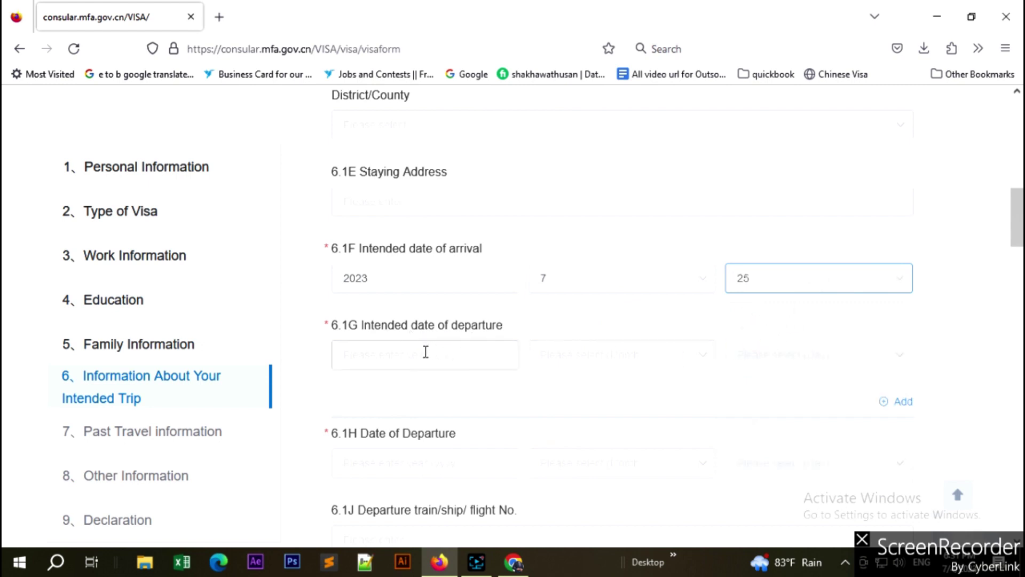
Set the 6.1G intended departure date to 2023, month 8, day 10.
{"action": "left_click", "coordinate": [415, 355]}
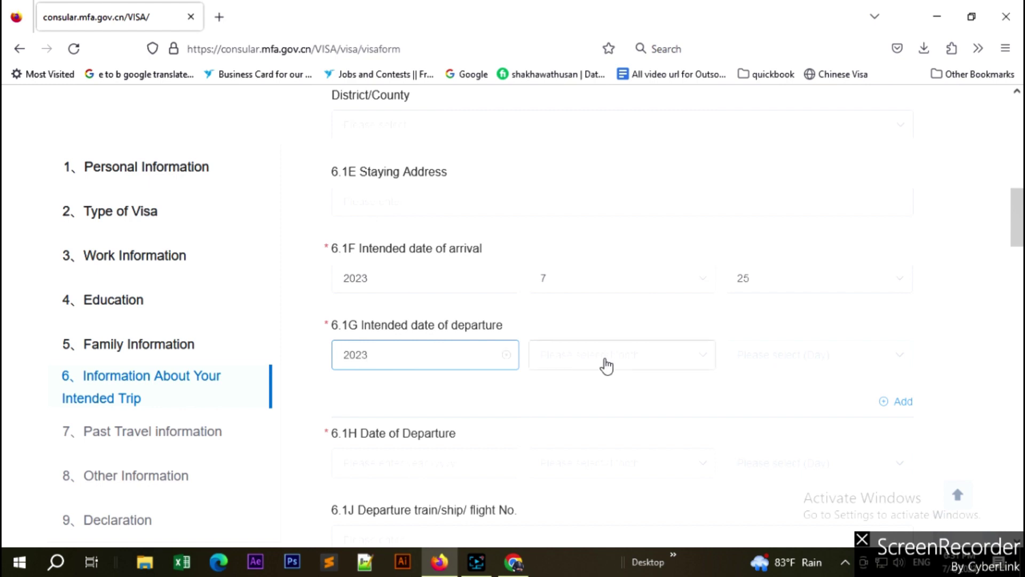
{"action": "left_click", "coordinate": [605, 361]}
{"action": "left_click", "coordinate": [567, 194]}
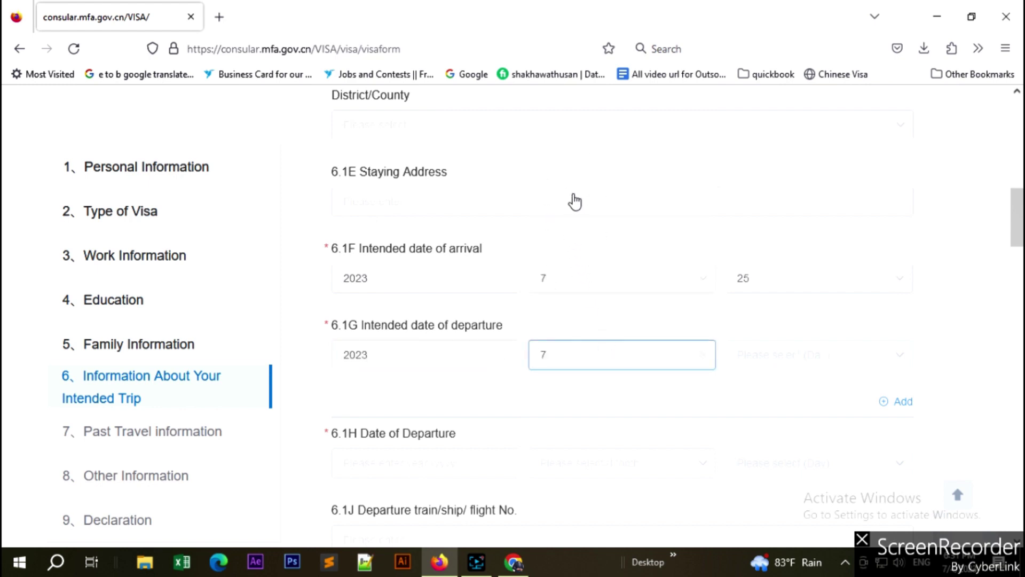
{"action": "left_click", "coordinate": [800, 361]}
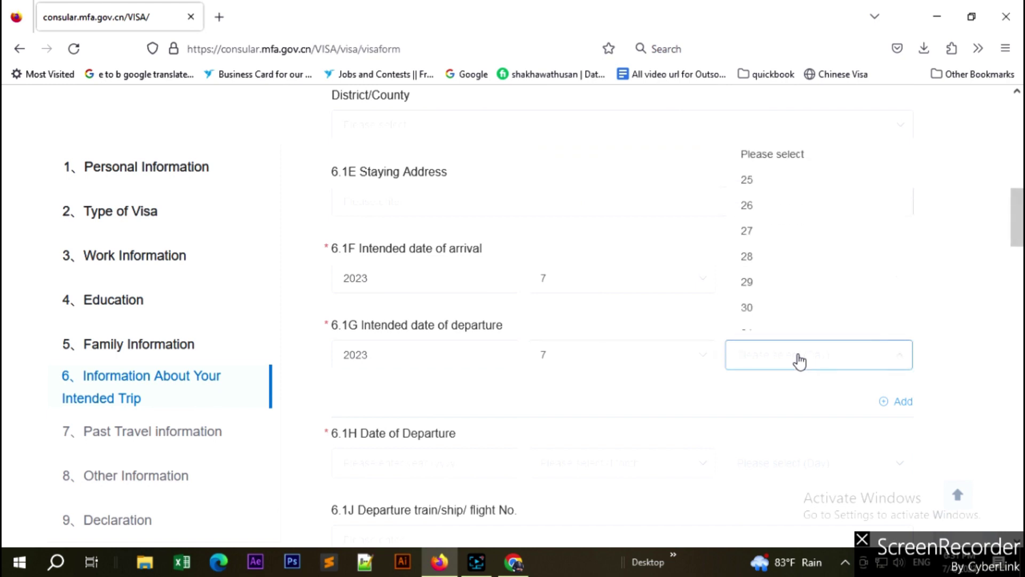
{"action": "left_click", "coordinate": [664, 363]}
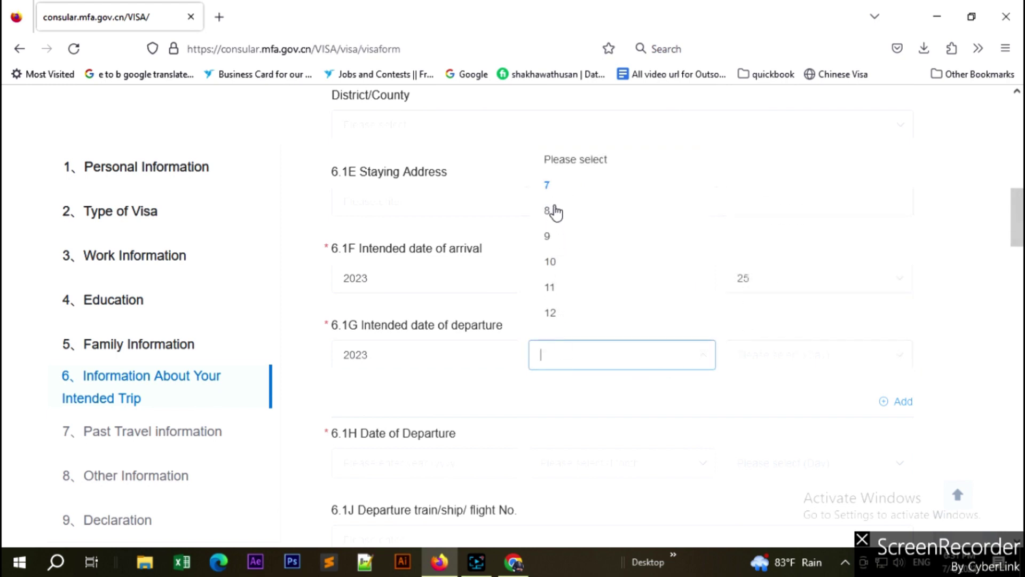
{"action": "left_click", "coordinate": [554, 212]}
{"action": "left_click", "coordinate": [787, 355]}
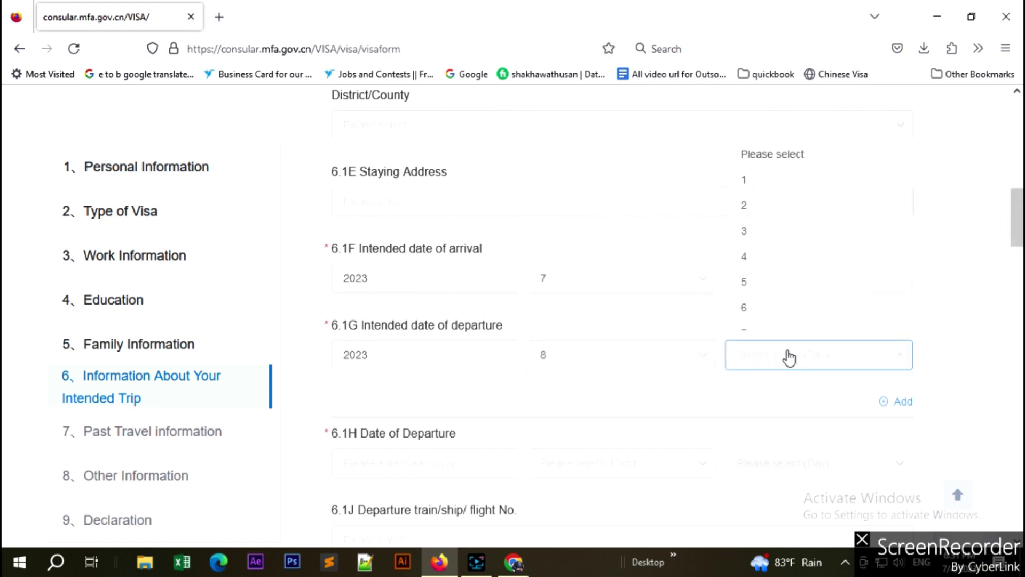
{"action": "scroll", "coordinate": [765, 272], "scroll_direction": "down", "scroll_amount": 3}
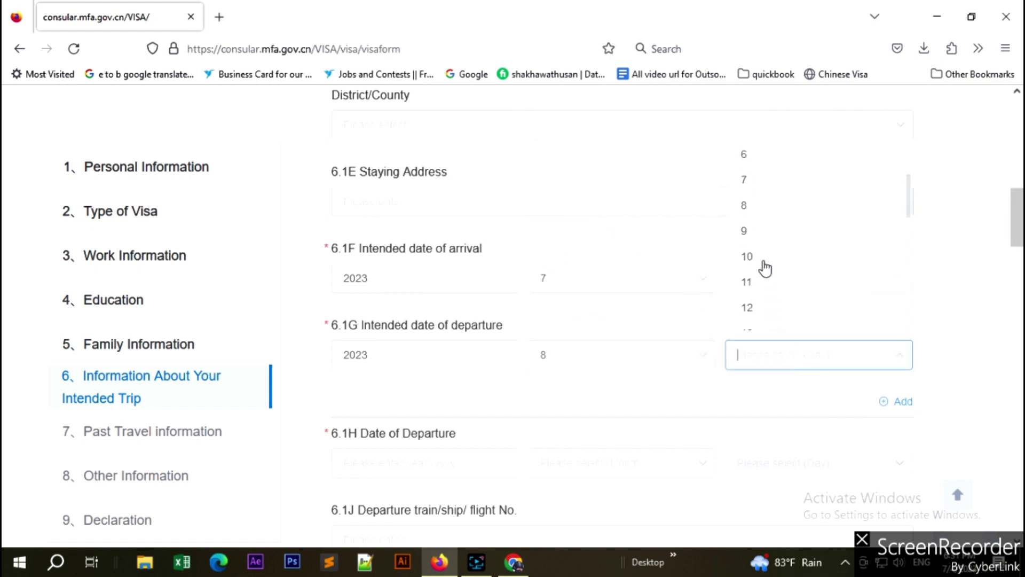
{"action": "left_click", "coordinate": [756, 259]}
{"action": "scroll", "coordinate": [636, 385], "scroll_direction": "down", "scroll_amount": 3}
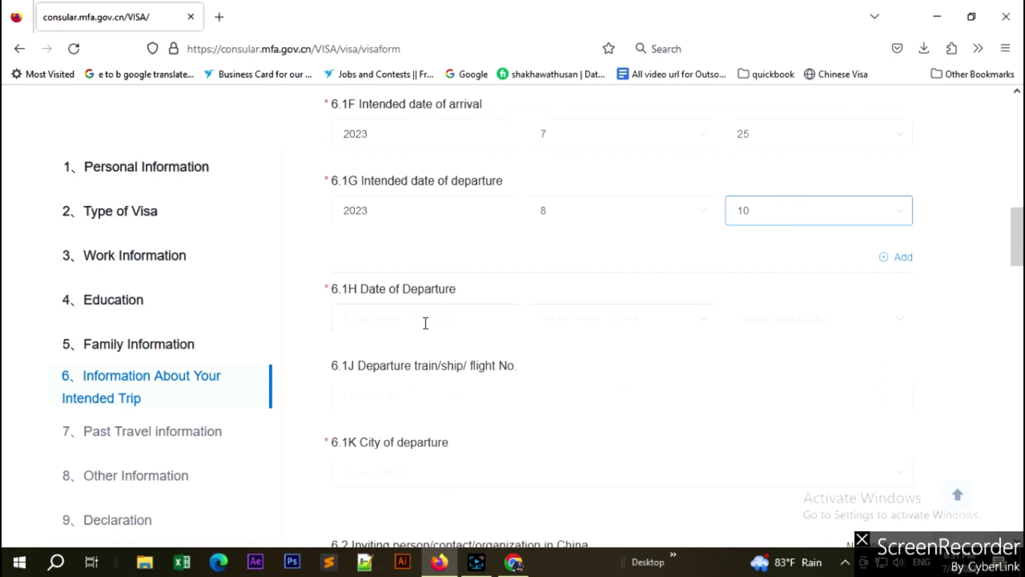
Enter 2023, month 8, day 10 as the 6.1H Date of Departure.
{"action": "left_click", "coordinate": [472, 321]}
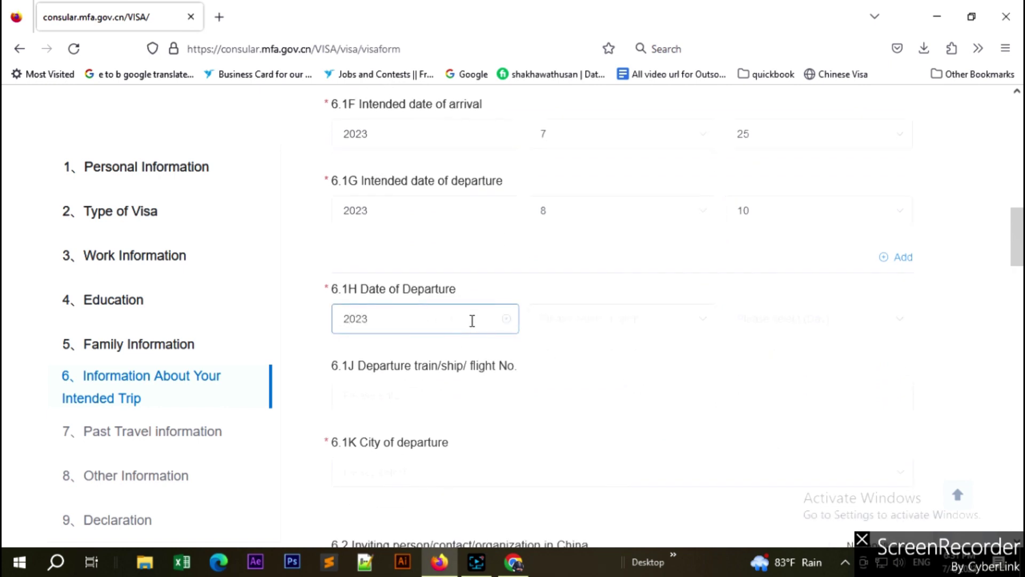
{"action": "left_click", "coordinate": [607, 319]}
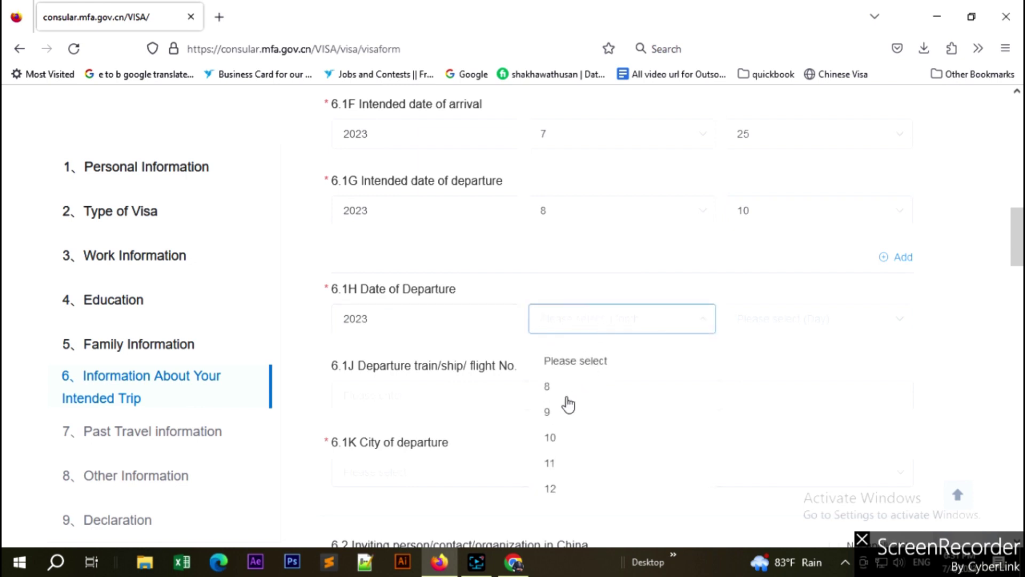
{"action": "left_click", "coordinate": [567, 389]}
{"action": "left_click", "coordinate": [837, 326]}
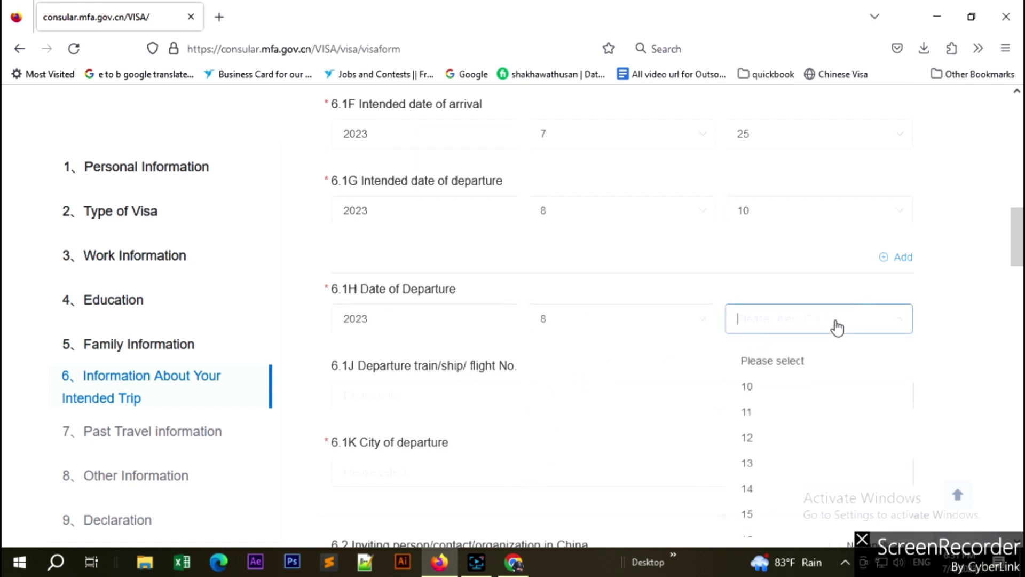
{"action": "left_click", "coordinate": [753, 386]}
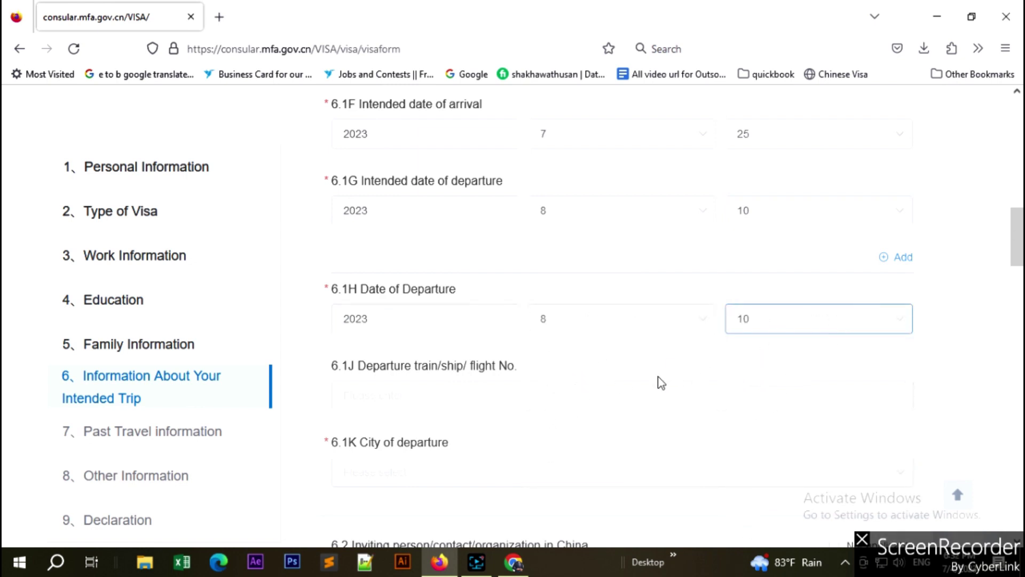
{"action": "scroll", "coordinate": [659, 382], "scroll_direction": "down", "scroll_amount": 3}
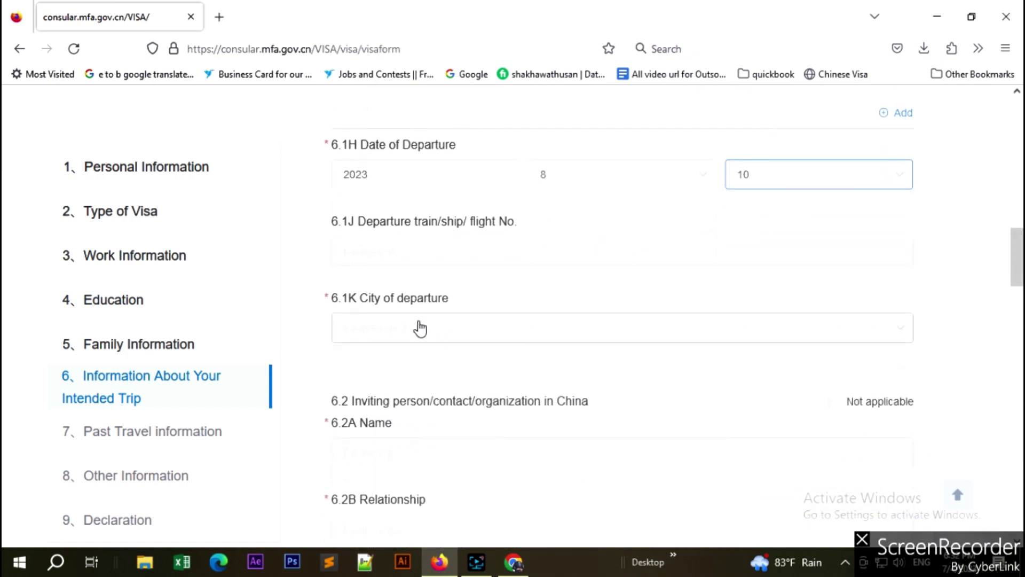
Pick Guangzhou as the 6.1K city of departure by filtering the list with 'gu'.
{"action": "left_click", "coordinate": [420, 328]}
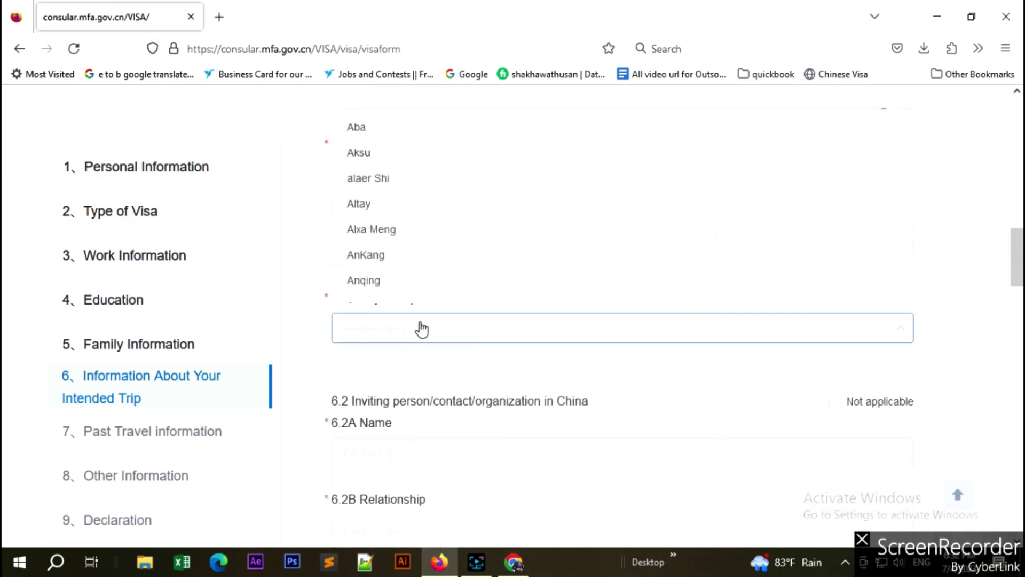
{"action": "type", "text": "gu"}
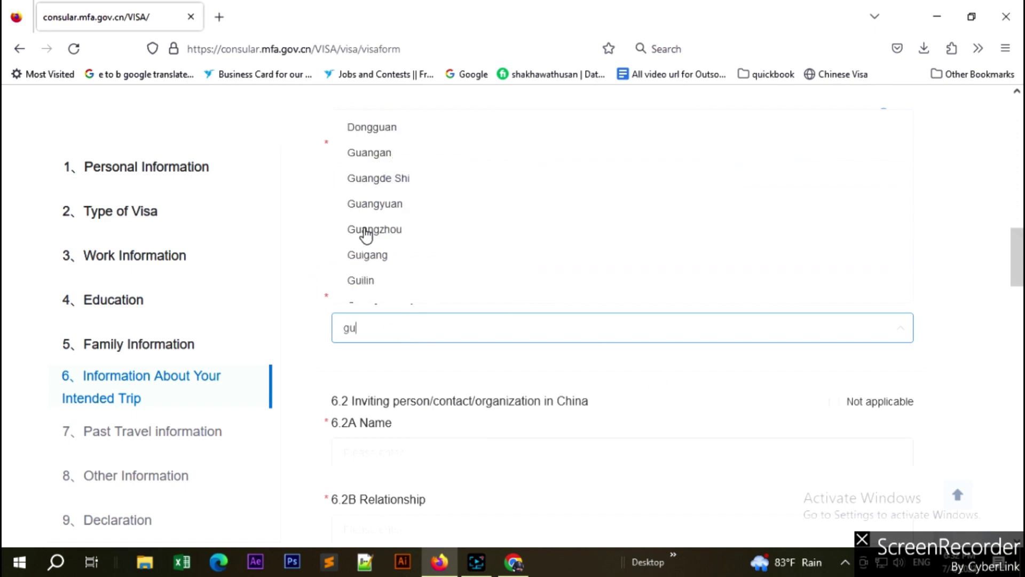
{"action": "left_click", "coordinate": [369, 230]}
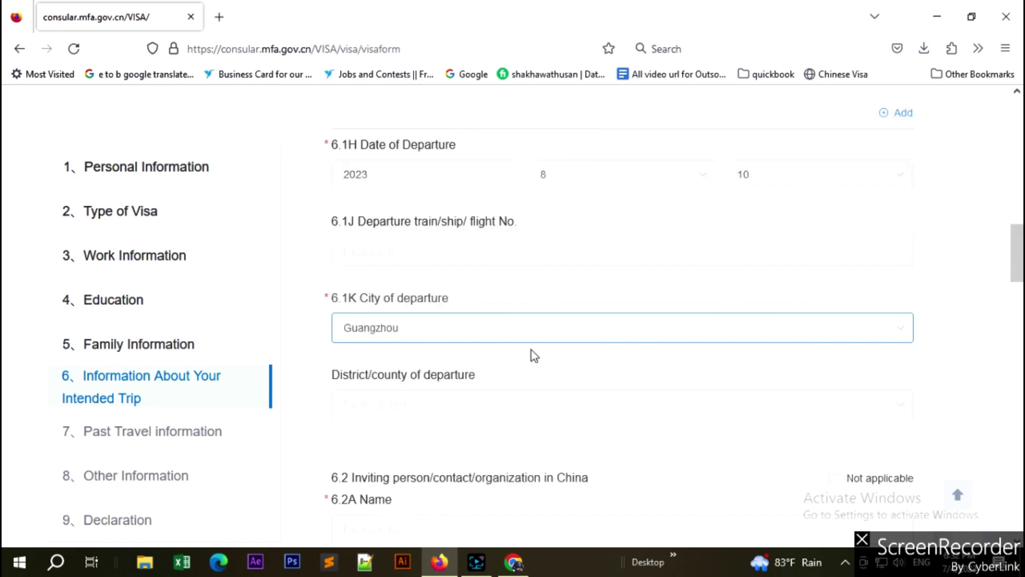
{"action": "scroll", "coordinate": [533, 355], "scroll_direction": "up", "scroll_amount": 6}
{"action": "scroll", "coordinate": [532, 356], "scroll_direction": "down", "scroll_amount": 3}
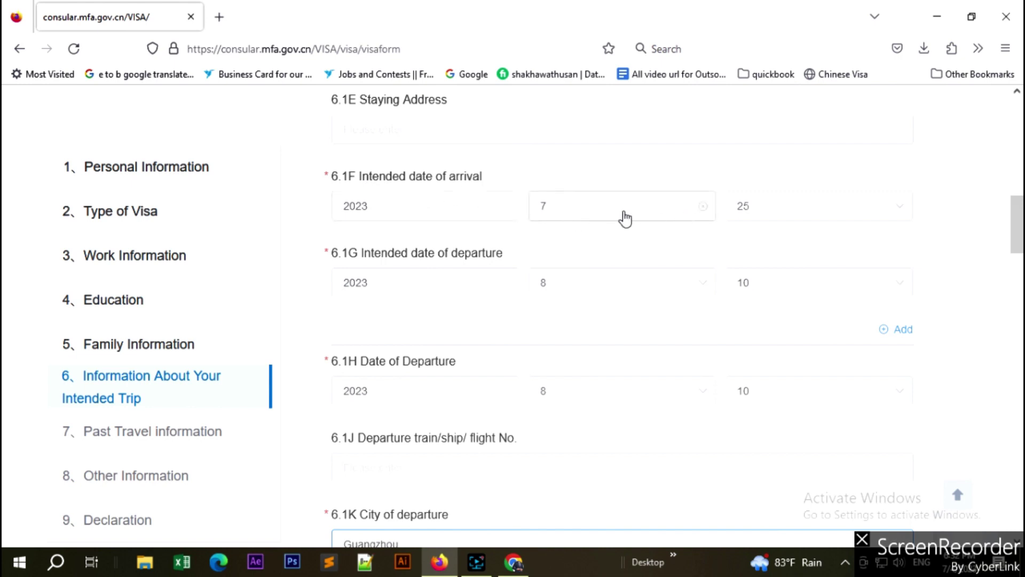
{"action": "scroll", "coordinate": [518, 282], "scroll_direction": "down", "scroll_amount": 2}
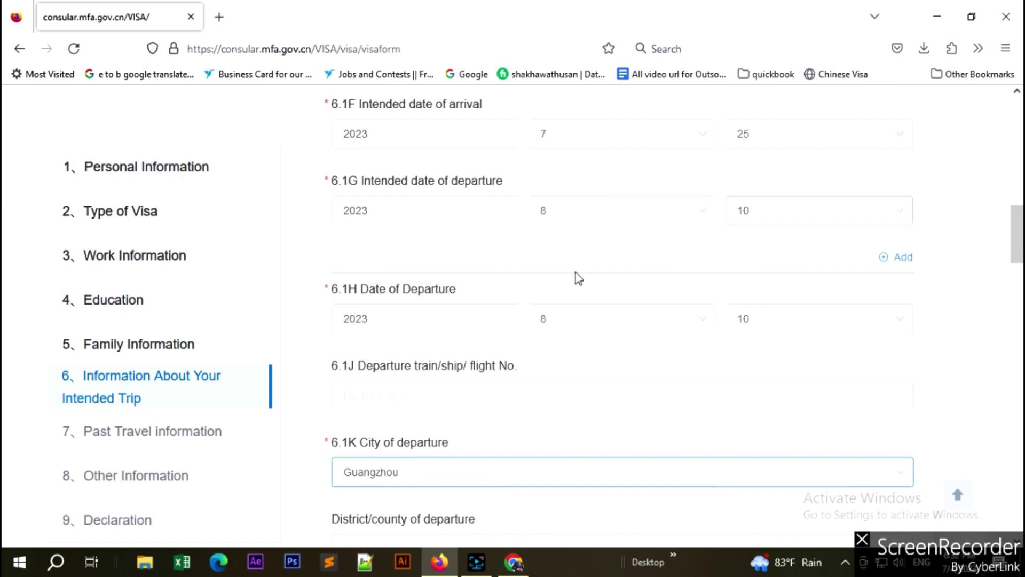
{"action": "scroll", "coordinate": [472, 307], "scroll_direction": "down", "scroll_amount": 1}
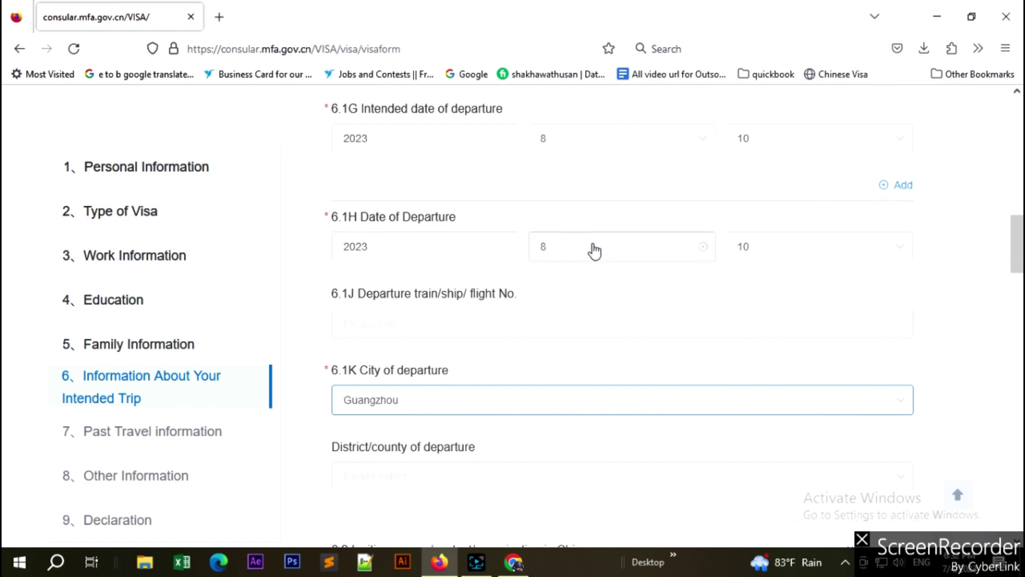
{"action": "scroll", "coordinate": [498, 309], "scroll_direction": "down", "scroll_amount": 1}
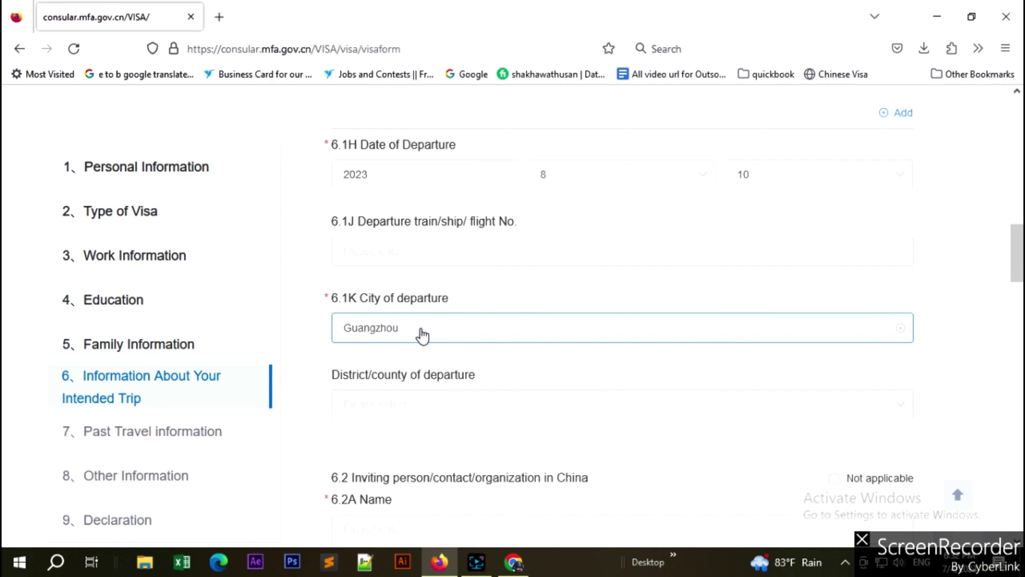
Enter the inviting contact's name in 6.2A and move to the 6.2B relationship field.
{"action": "scroll", "coordinate": [421, 335], "scroll_direction": "down", "scroll_amount": 5}
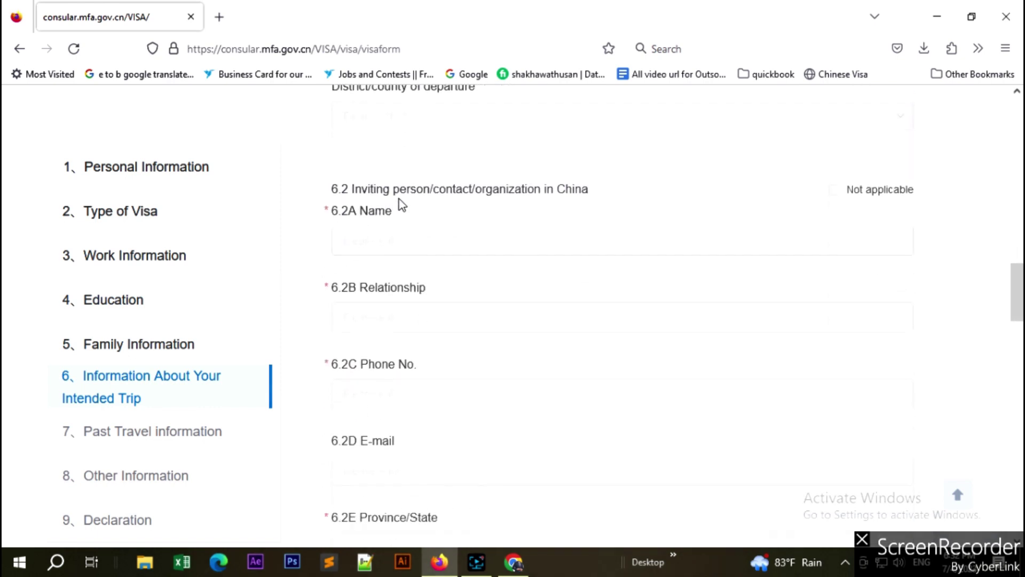
{"action": "left_click", "coordinate": [392, 240]}
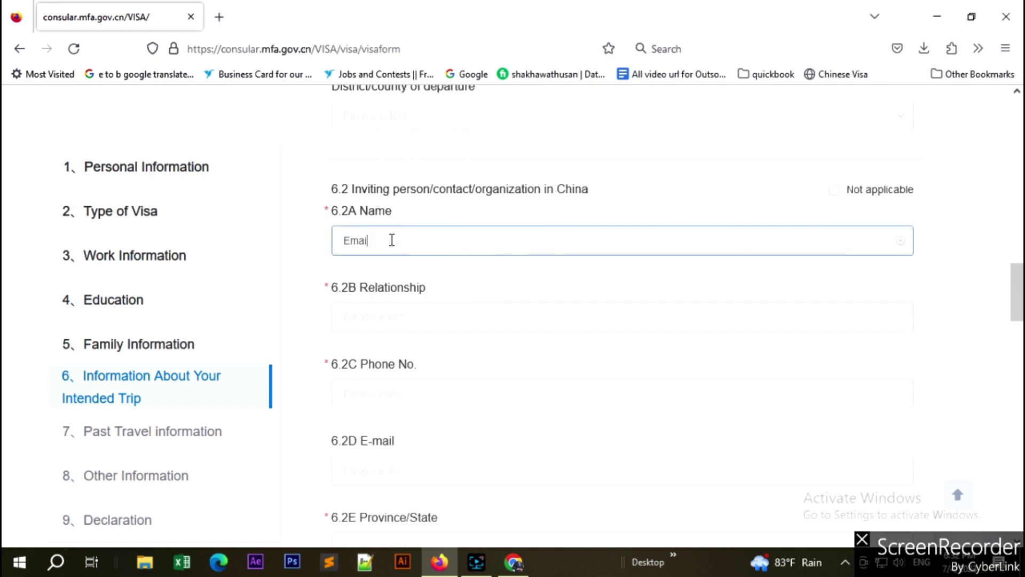
{"action": "scroll", "coordinate": [389, 265], "scroll_direction": "down", "scroll_amount": 1}
{"action": "left_click", "coordinate": [386, 245]}
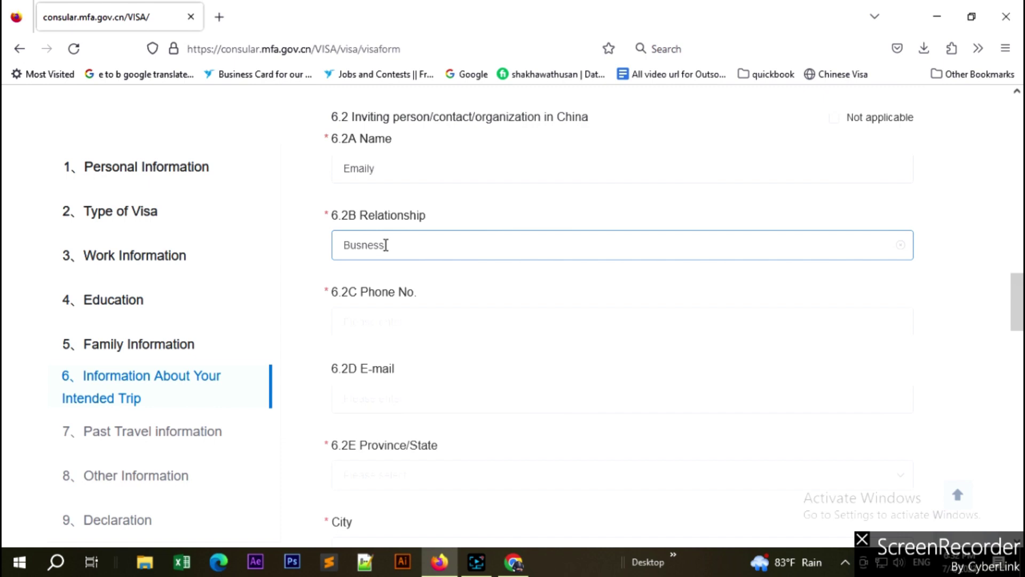
Give the relationship as 'Busness person' and enter the contact's phone number in 6.2C.
{"action": "type", "text": "Busness person"}
{"action": "scroll", "coordinate": [465, 255], "scroll_direction": "down", "scroll_amount": 2}
{"action": "left_click", "coordinate": [397, 171]}
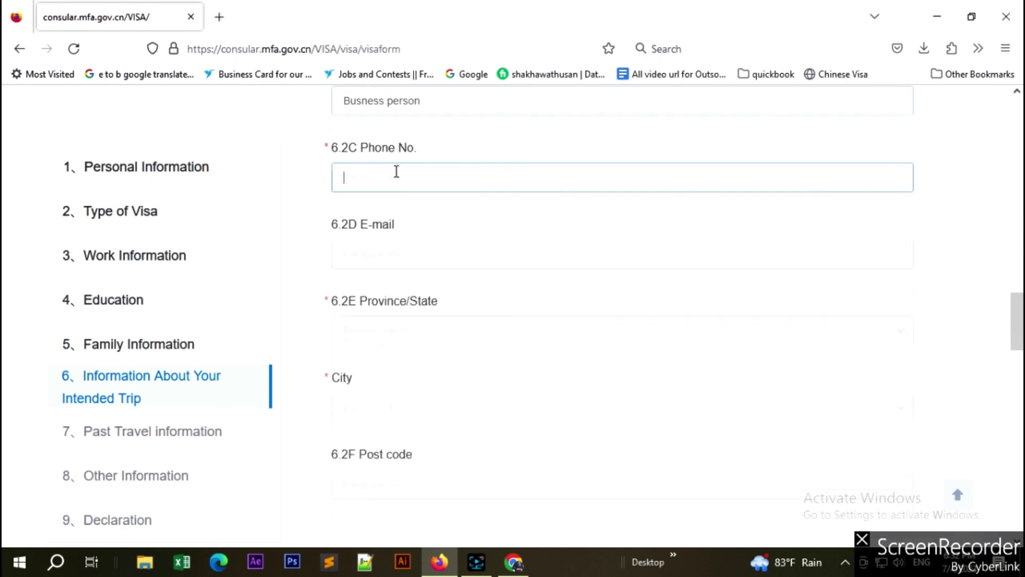
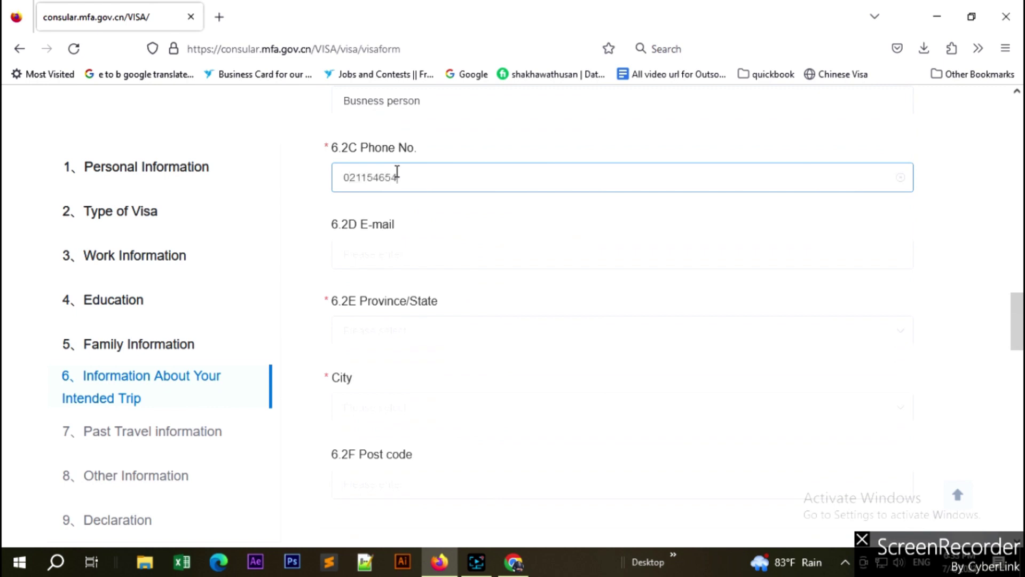
Set the inviting contact's province/state to GuiZhou.
{"action": "scroll", "coordinate": [427, 262], "scroll_direction": "down", "scroll_amount": 2}
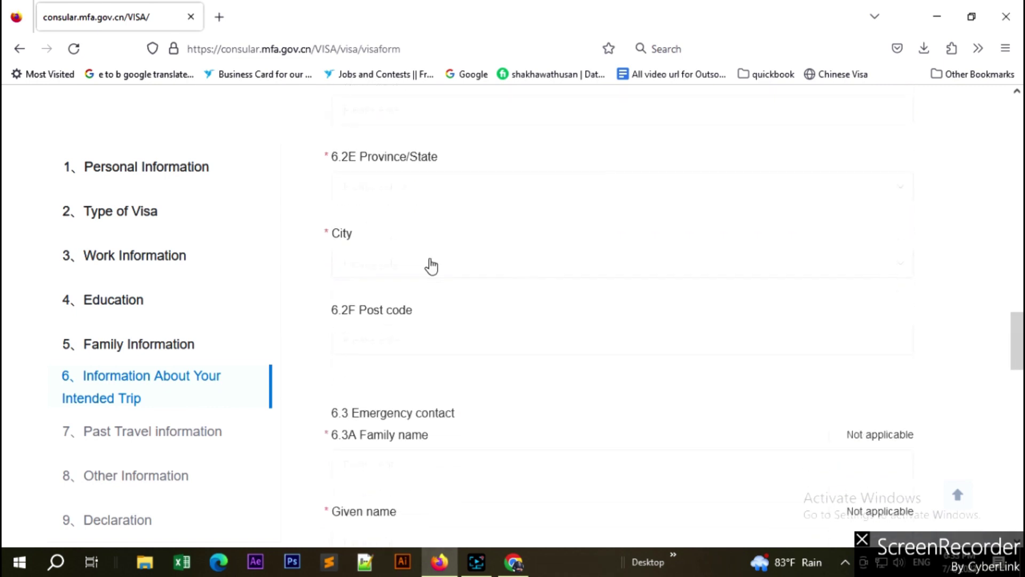
{"action": "left_click", "coordinate": [424, 187]}
{"action": "type", "text": "gu"}
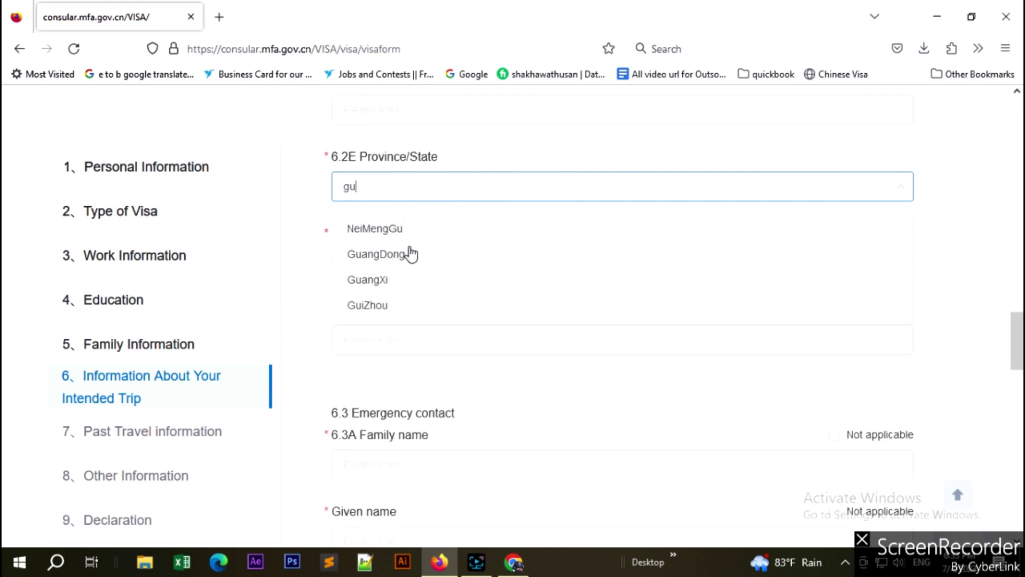
{"action": "type", "text": "a"}
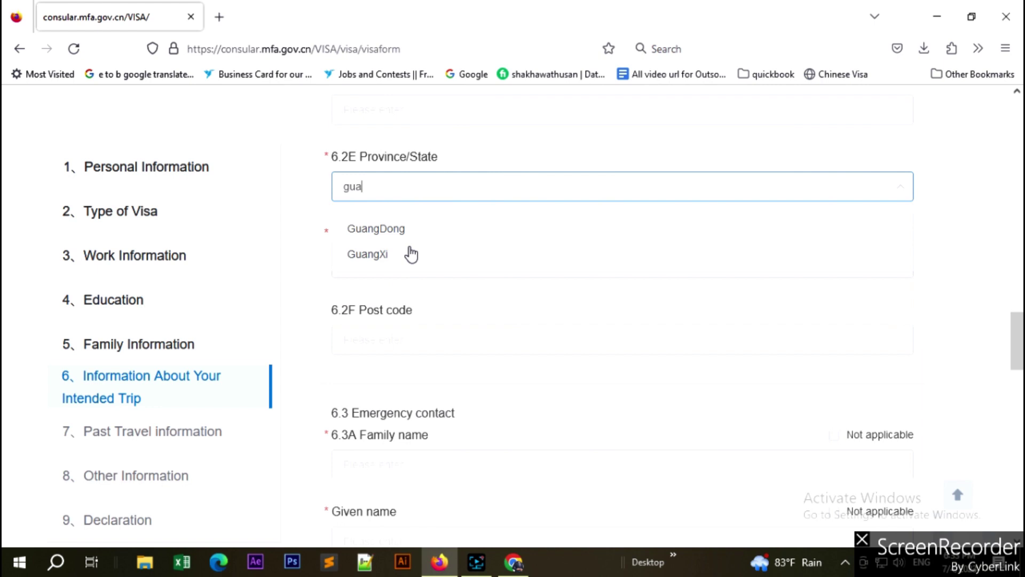
{"action": "key", "text": "BackSpace"}
{"action": "key", "text": "BackSpace"}
{"action": "type", "text": "u"}
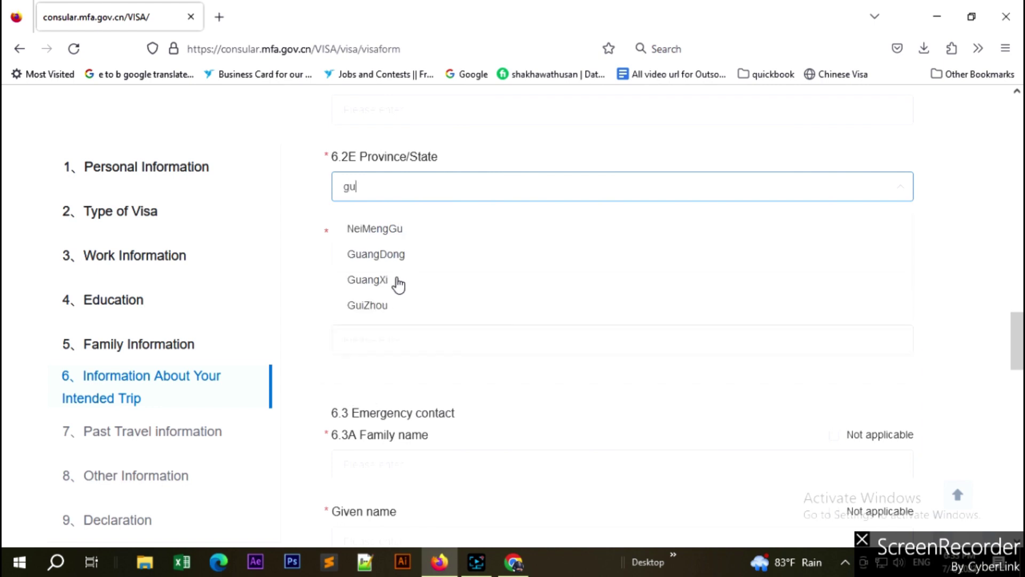
{"action": "left_click", "coordinate": [376, 304]}
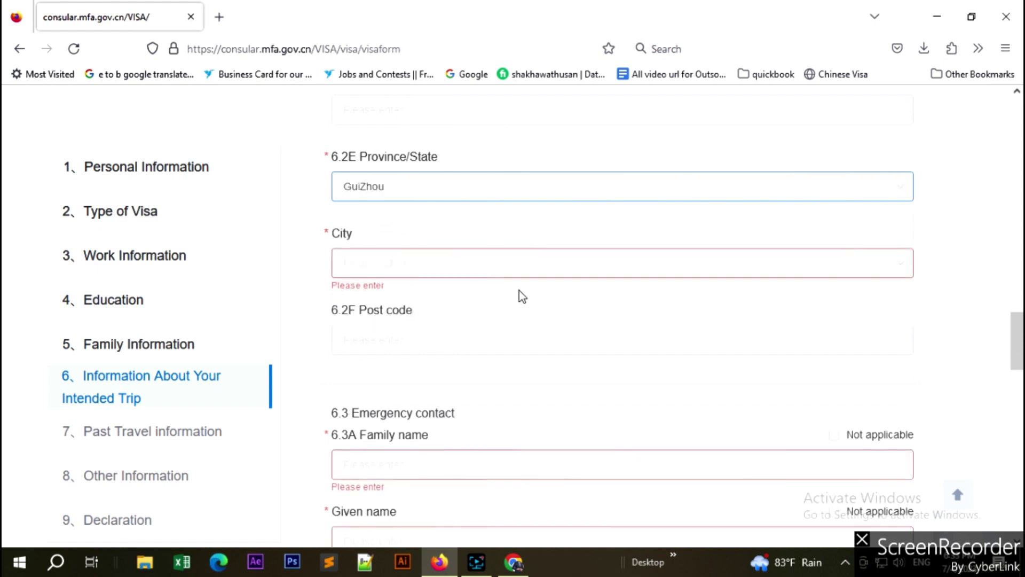
Set the inviting contact's city to Guiyang.
{"action": "left_click", "coordinate": [420, 273]}
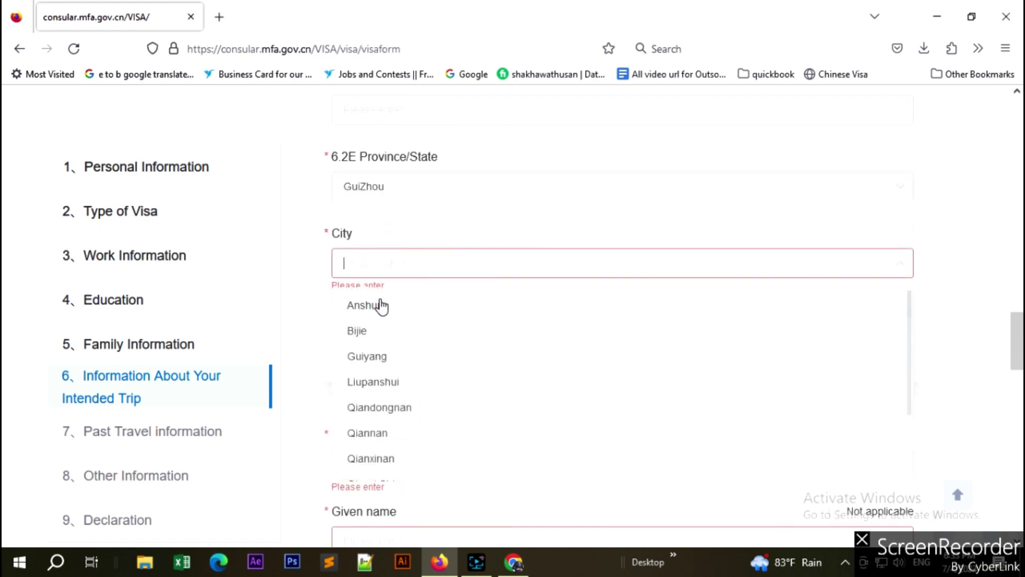
{"action": "type", "text": "gu"}
{"action": "left_click", "coordinate": [382, 306]}
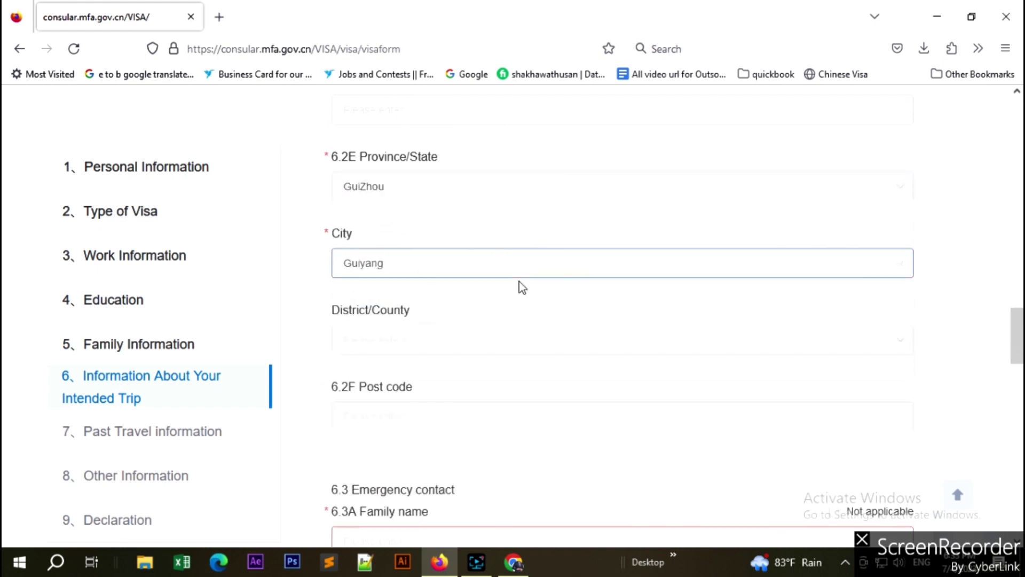
{"action": "scroll", "coordinate": [522, 286], "scroll_direction": "down", "scroll_amount": 3}
{"action": "scroll", "coordinate": [521, 286], "scroll_direction": "down", "scroll_amount": 2}
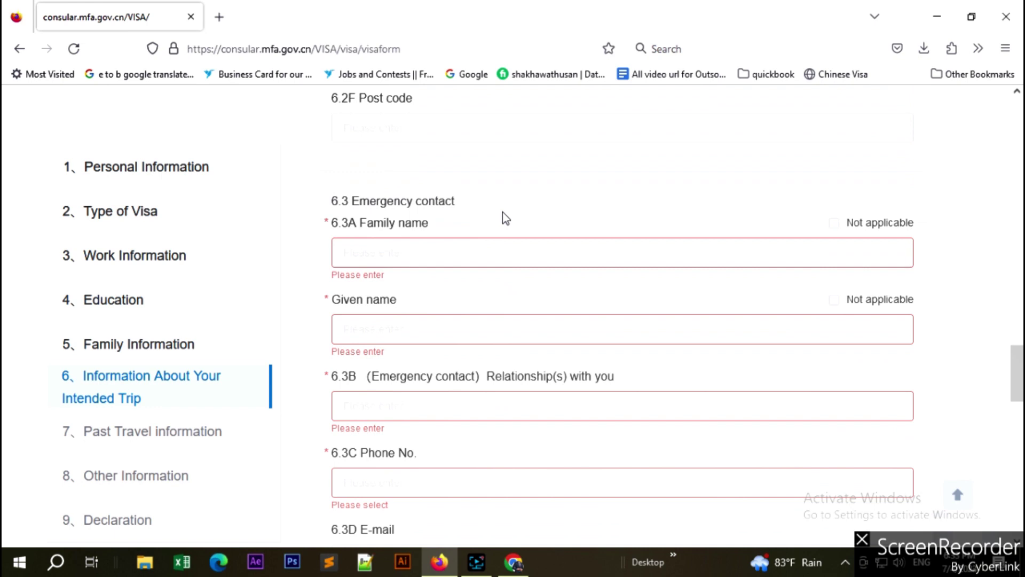
{"action": "scroll", "coordinate": [566, 238], "scroll_direction": "down", "scroll_amount": 1}
{"action": "scroll", "coordinate": [569, 240], "scroll_direction": "down", "scroll_amount": 1}
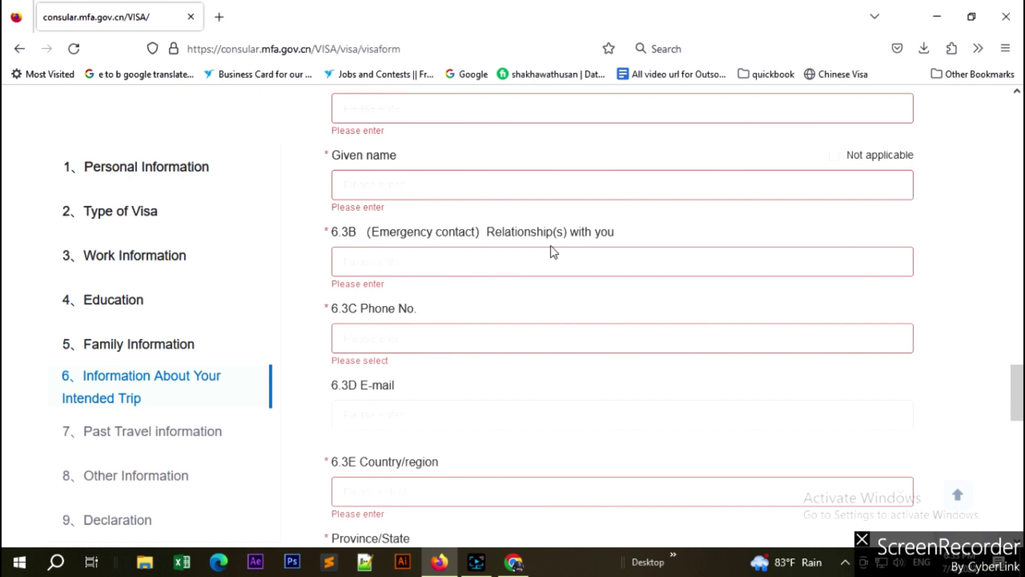
{"action": "scroll", "coordinate": [641, 311], "scroll_direction": "up", "scroll_amount": 1}
{"action": "scroll", "coordinate": [641, 310], "scroll_direction": "down", "scroll_amount": 2}
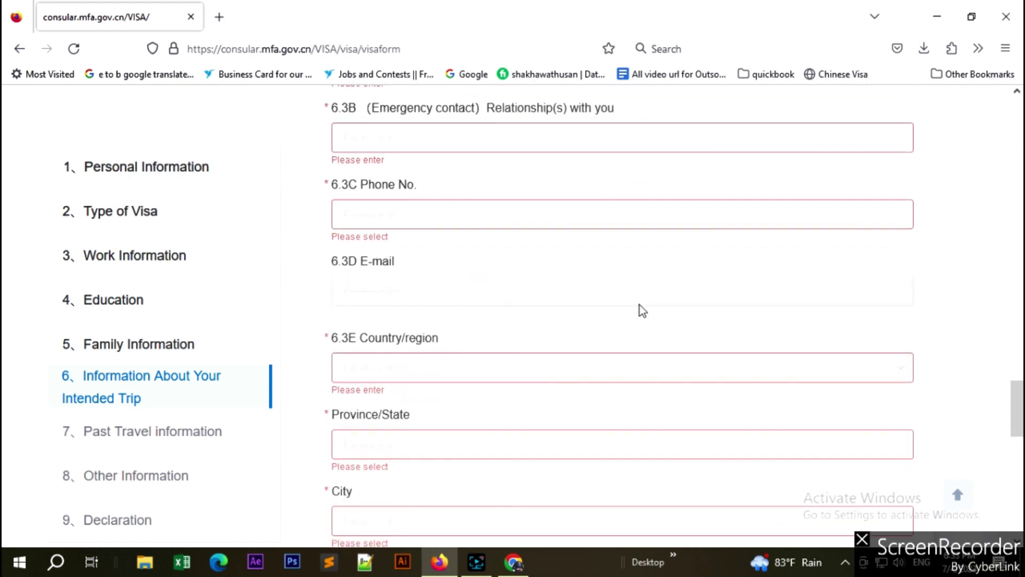
{"action": "scroll", "coordinate": [640, 307], "scroll_direction": "up", "scroll_amount": 4}
{"action": "scroll", "coordinate": [641, 305], "scroll_direction": "down", "scroll_amount": 12}
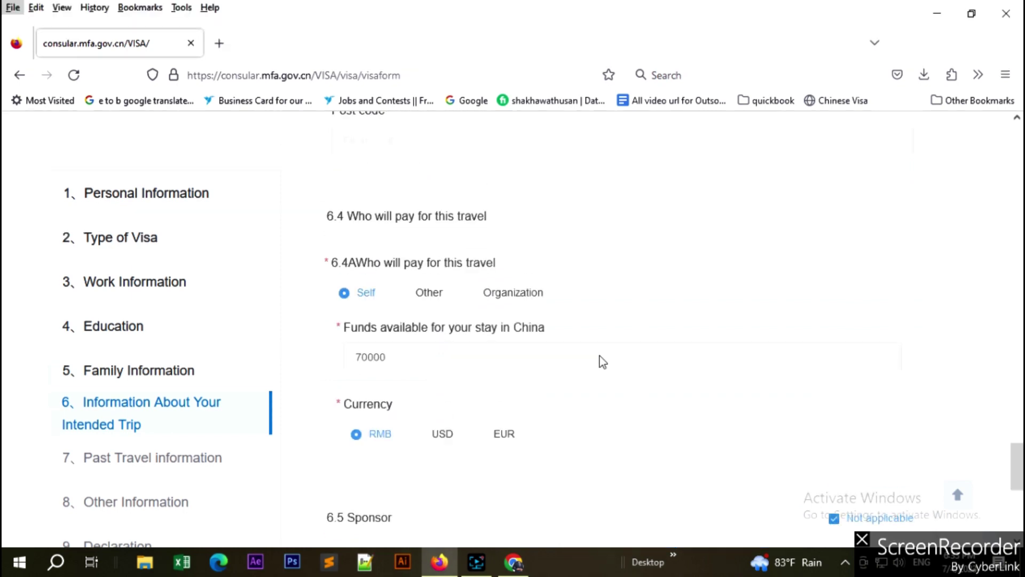
Select the 70000 funds amount in the trip section.
{"action": "scroll", "coordinate": [687, 364], "scroll_direction": "down", "scroll_amount": 4}
{"action": "scroll", "coordinate": [684, 358], "scroll_direction": "up", "scroll_amount": 3}
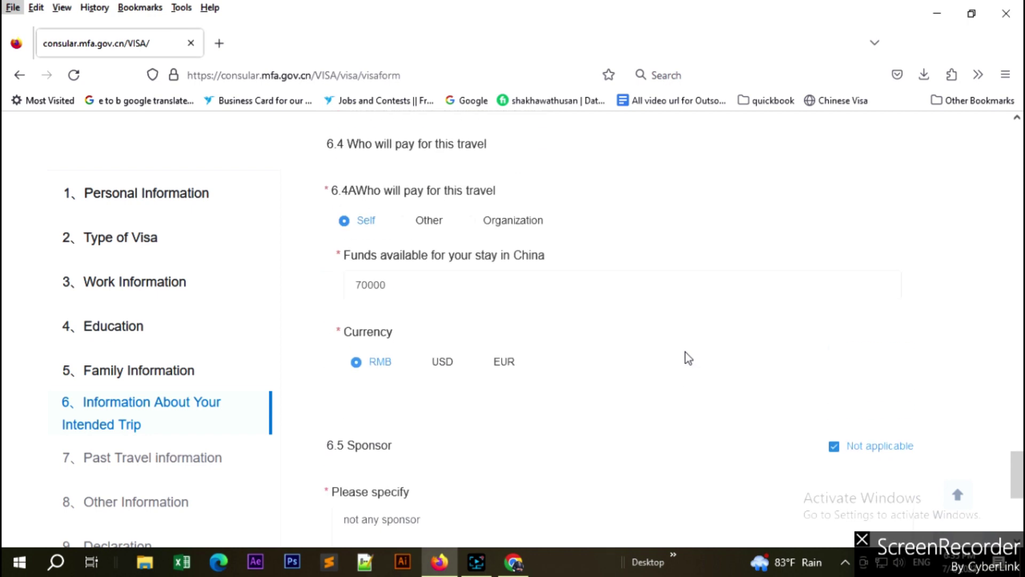
{"action": "scroll", "coordinate": [600, 319], "scroll_direction": "up", "scroll_amount": 1}
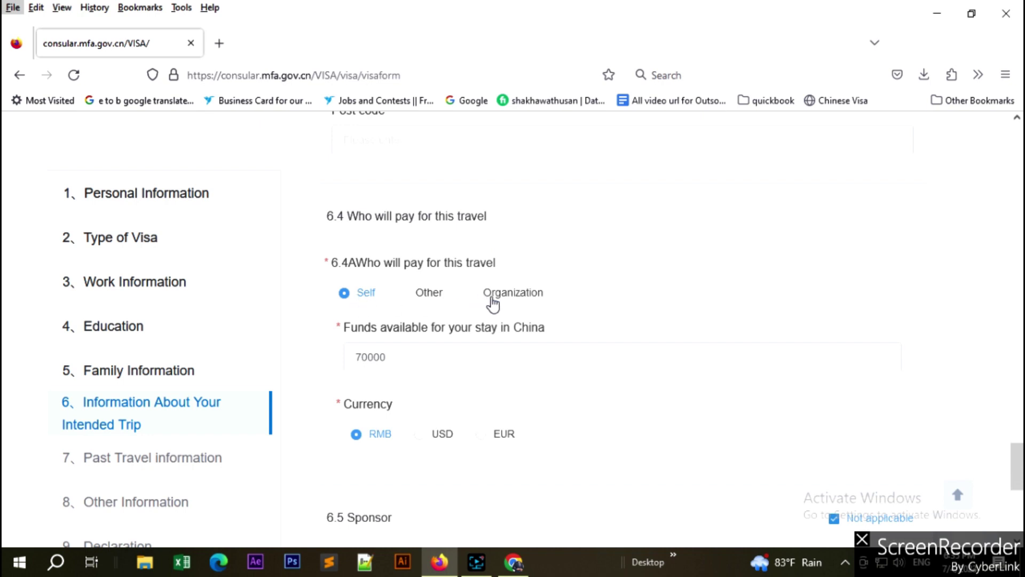
{"action": "scroll", "coordinate": [453, 337], "scroll_direction": "down", "scroll_amount": 2}
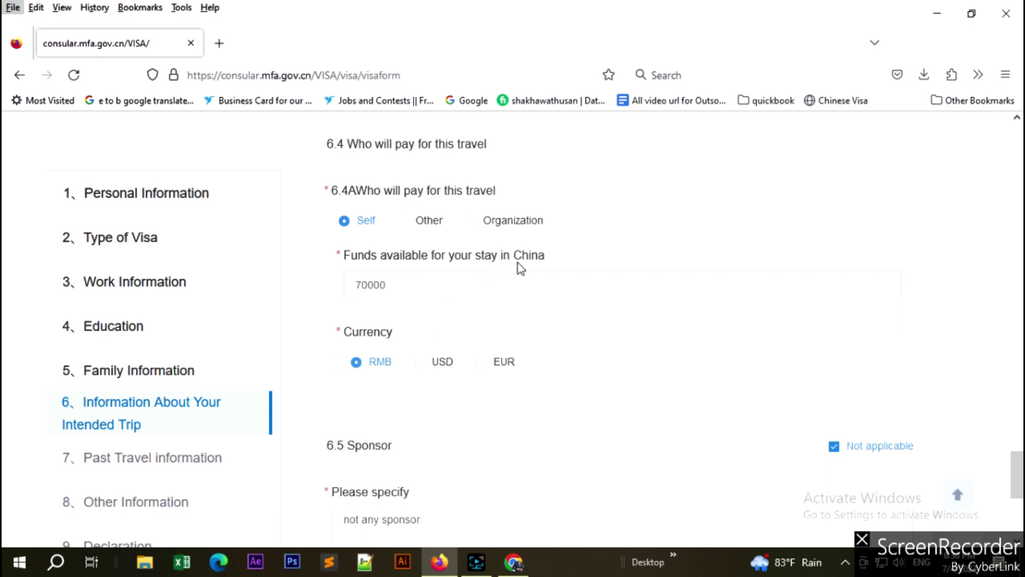
{"action": "double_click", "coordinate": [395, 285]}
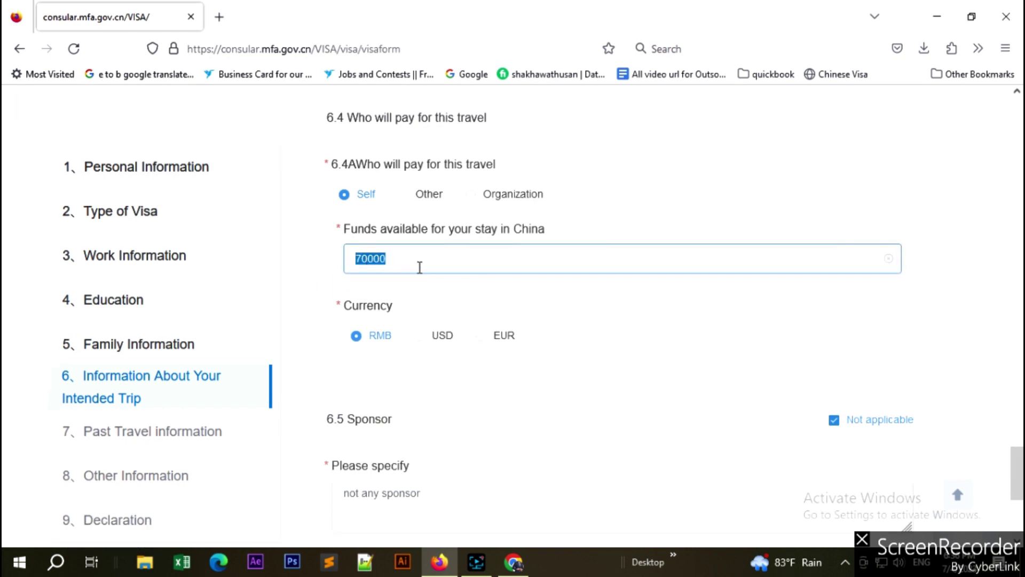
Select the 'not any sponsor' note text and proceed to section 7 Past Travel information.
{"action": "scroll", "coordinate": [643, 337], "scroll_direction": "down", "scroll_amount": 3}
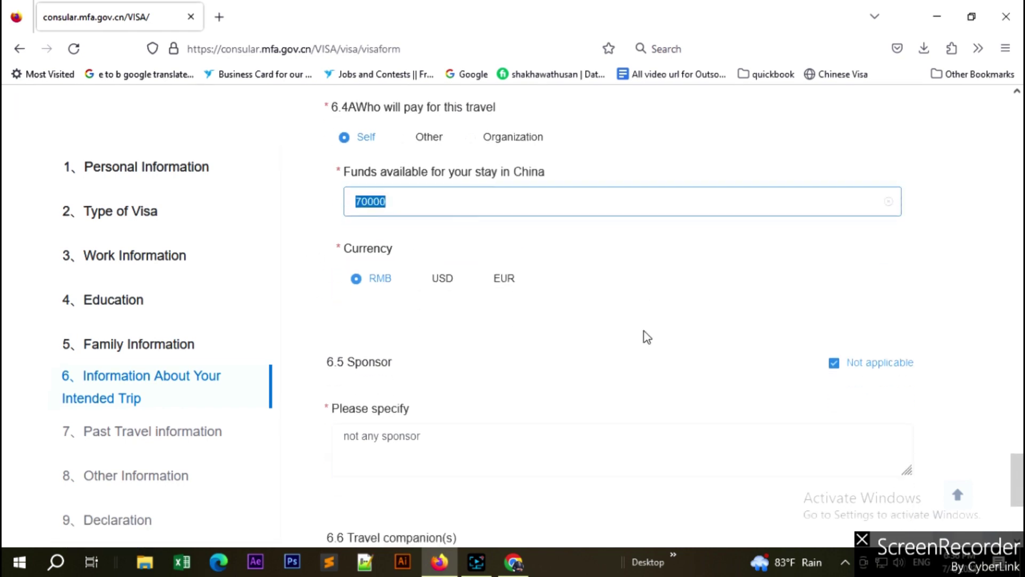
{"action": "scroll", "coordinate": [643, 336], "scroll_direction": "up", "scroll_amount": 1}
{"action": "scroll", "coordinate": [659, 348], "scroll_direction": "down", "scroll_amount": 2}
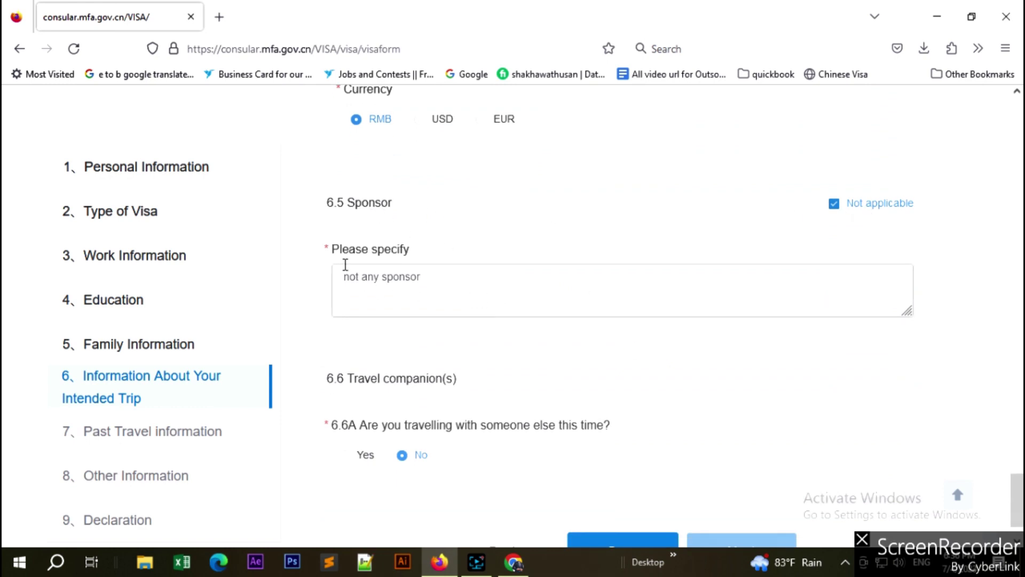
{"action": "left_click_drag", "start_coordinate": [436, 276], "coordinate": [341, 277]}
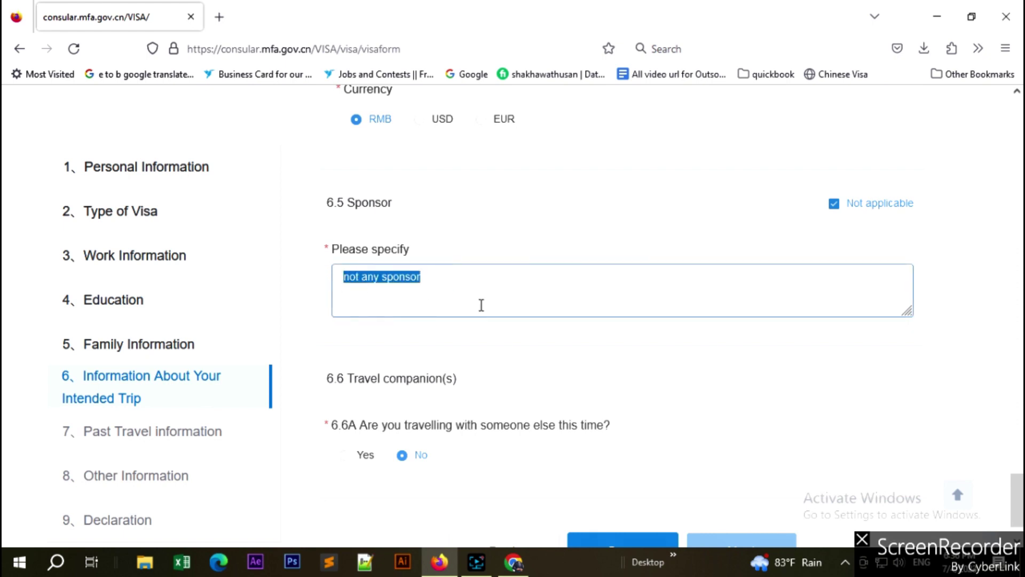
{"action": "scroll", "coordinate": [480, 305], "scroll_direction": "down", "scroll_amount": 1}
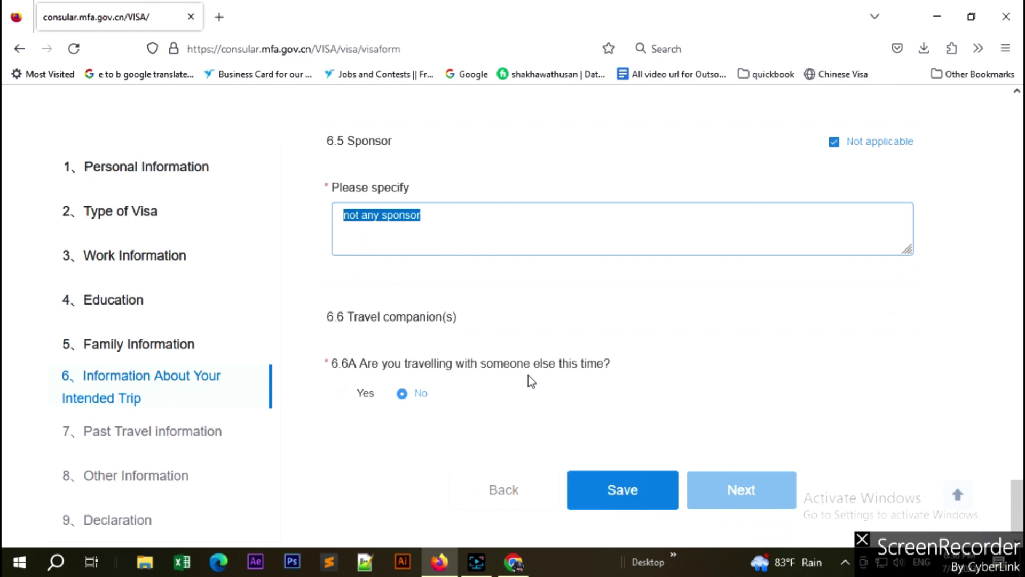
{"action": "scroll", "coordinate": [527, 377], "scroll_direction": "down", "scroll_amount": 1}
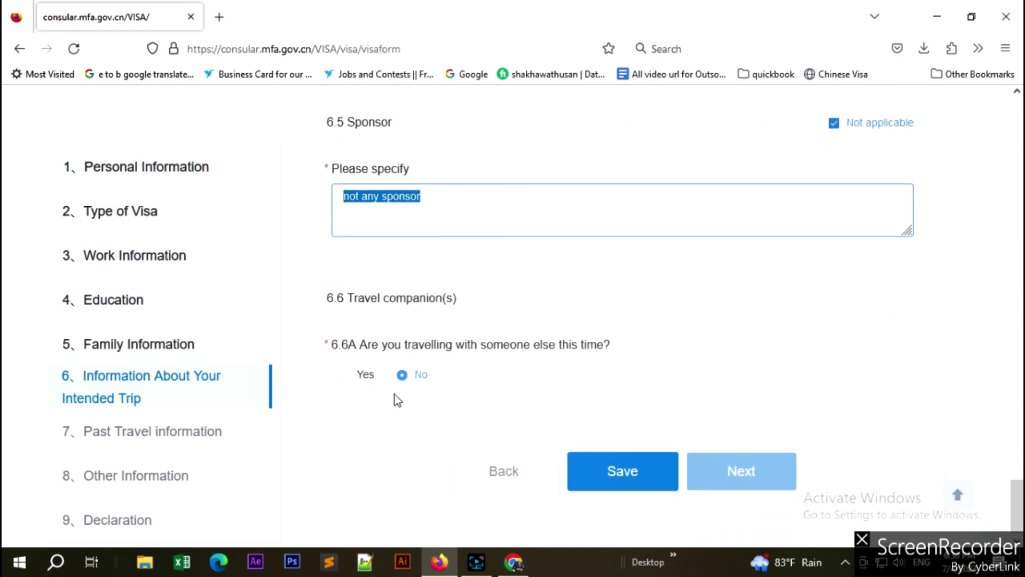
{"action": "left_click", "coordinate": [744, 473]}
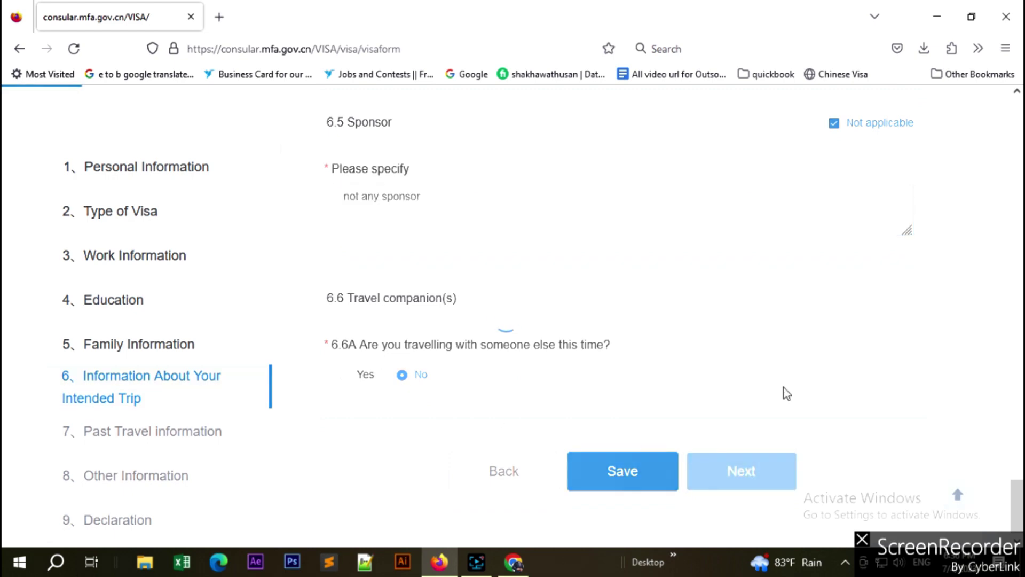
Answer No to 7.1A China visits, 7.2A Chinese visa, 7.3 other visas, and Yes to 7.4A.
{"action": "scroll", "coordinate": [327, 413], "scroll_direction": "down", "scroll_amount": 2}
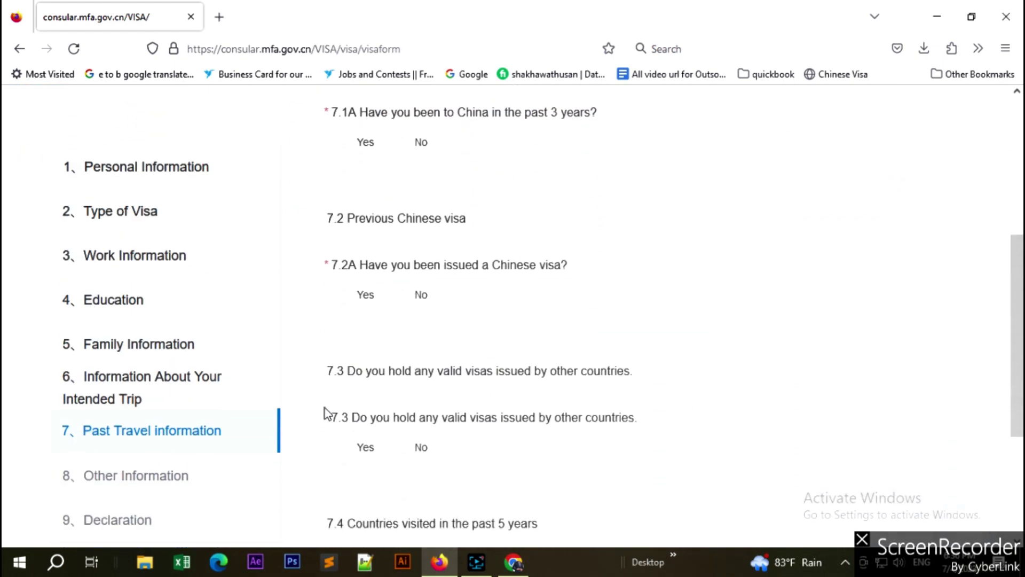
{"action": "scroll", "coordinate": [327, 413], "scroll_direction": "up", "scroll_amount": 5}
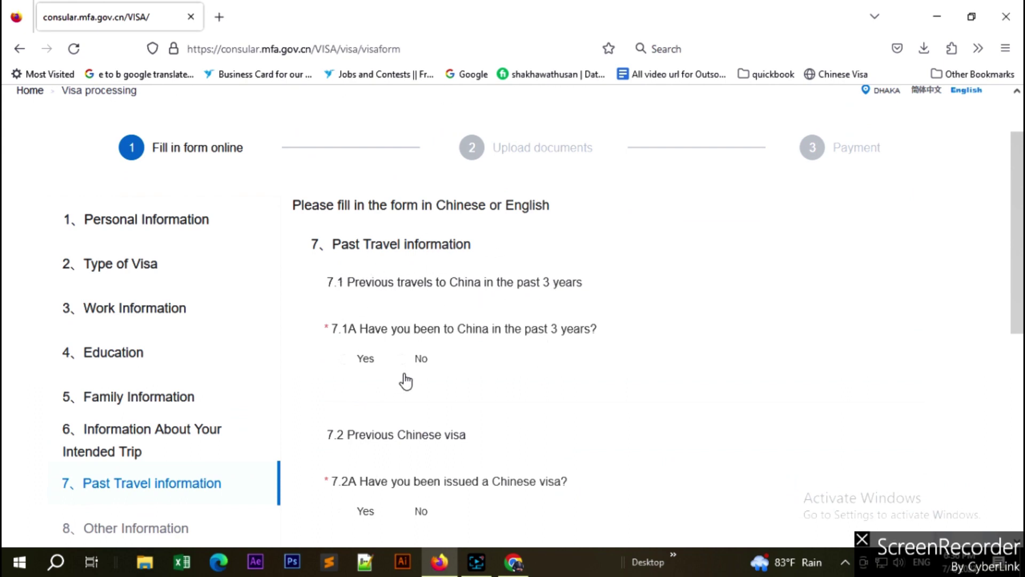
{"action": "scroll", "coordinate": [405, 379], "scroll_direction": "down", "scroll_amount": 2}
{"action": "left_click", "coordinate": [404, 289]}
{"action": "scroll", "coordinate": [466, 338], "scroll_direction": "down", "scroll_amount": 3}
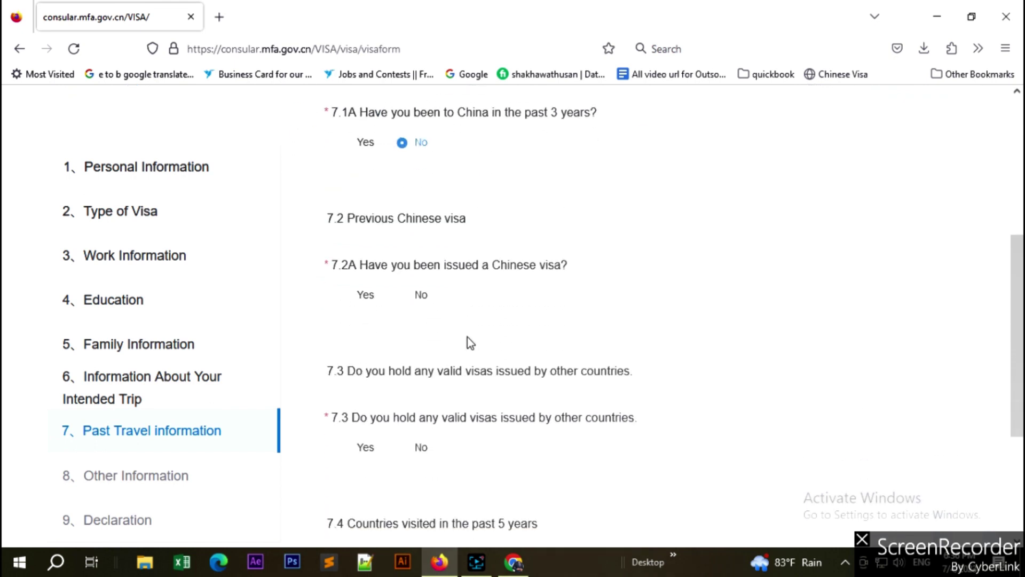
{"action": "left_click", "coordinate": [403, 298]}
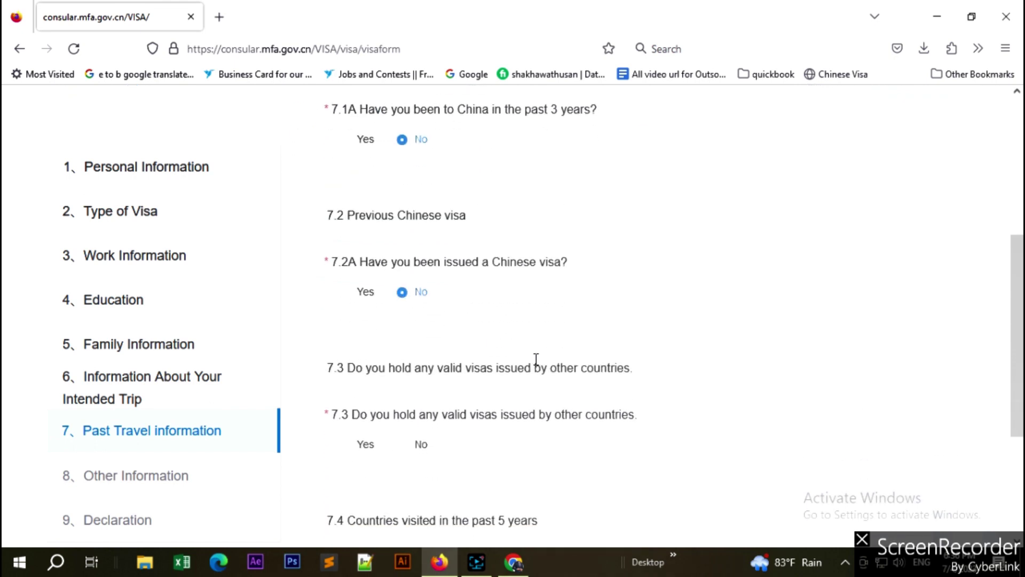
{"action": "scroll", "coordinate": [536, 359], "scroll_direction": "down", "scroll_amount": 3}
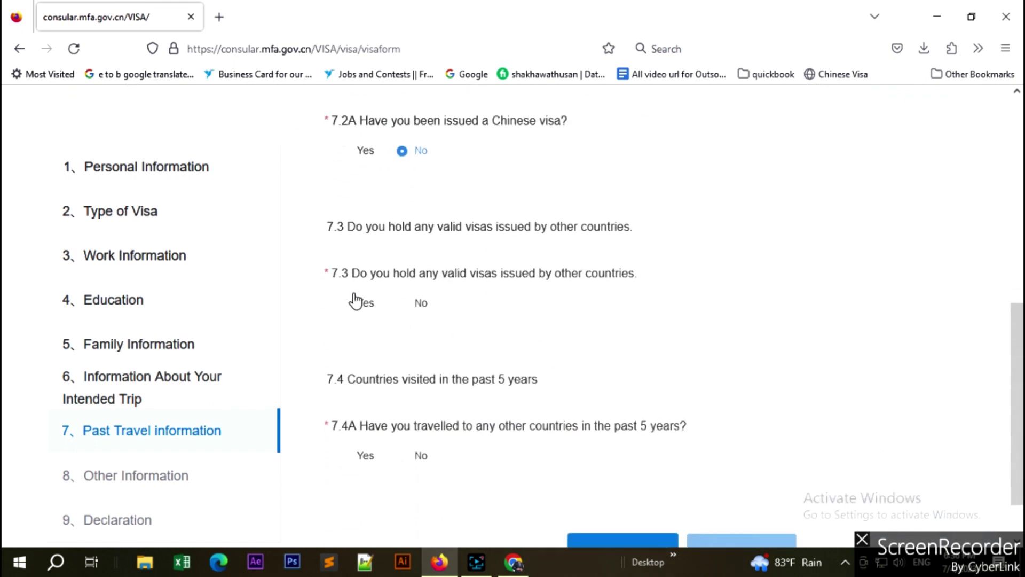
{"action": "left_click", "coordinate": [417, 305]}
{"action": "scroll", "coordinate": [450, 358], "scroll_direction": "down", "scroll_amount": 2}
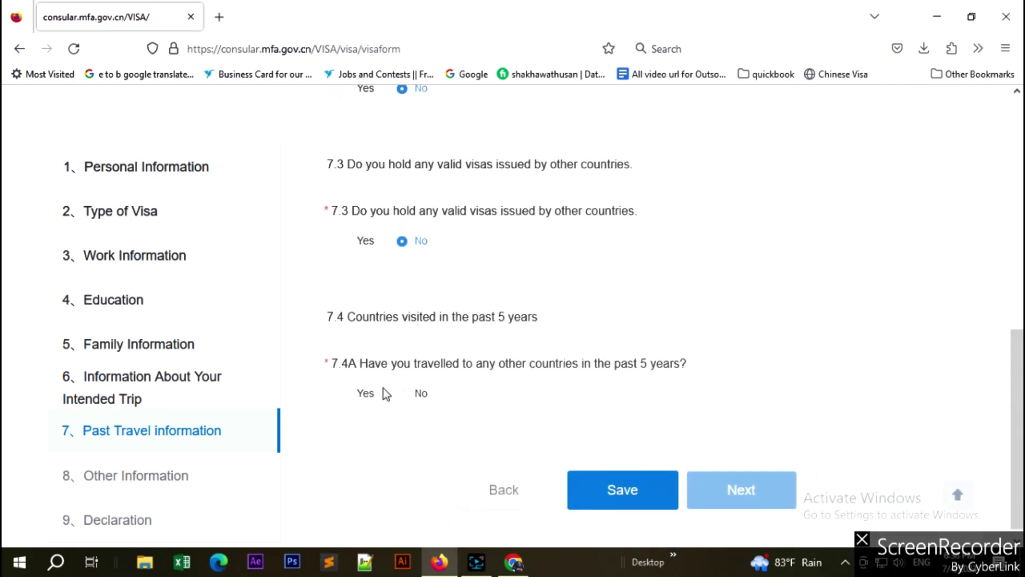
{"action": "left_click", "coordinate": [344, 395]}
{"action": "scroll", "coordinate": [469, 407], "scroll_direction": "down", "scroll_amount": 2}
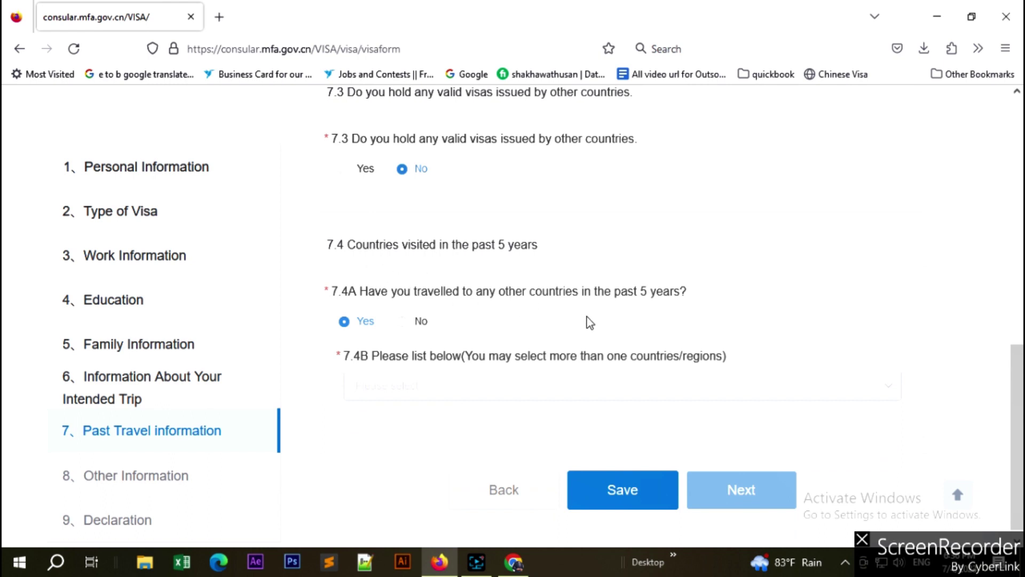
Add Saudi Arabia and India to the 7.4B visited-countries list.
{"action": "left_click", "coordinate": [408, 385]}
{"action": "type", "text": "su"}
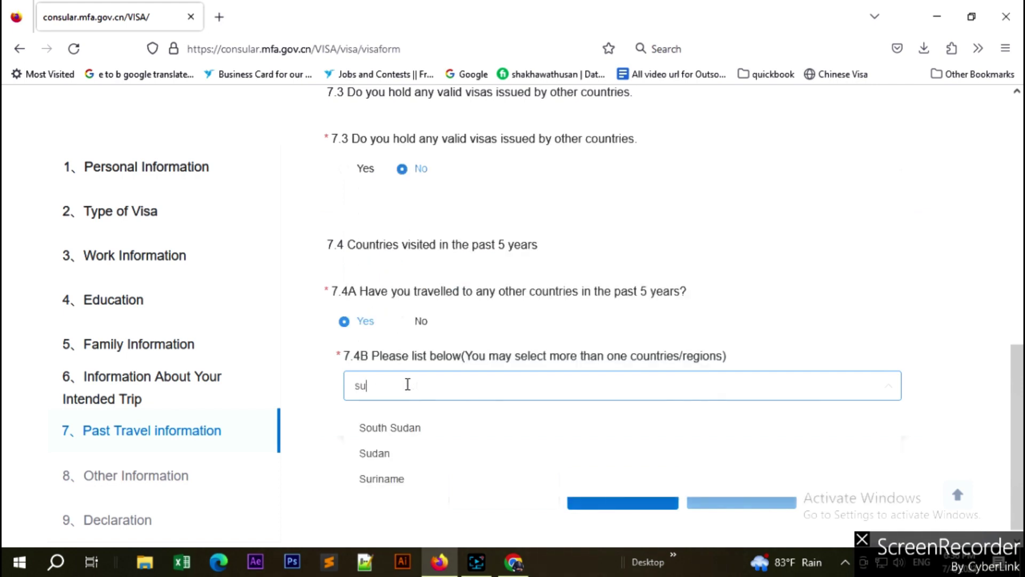
{"action": "key", "text": "BackSpace"}
{"action": "type", "text": "au"}
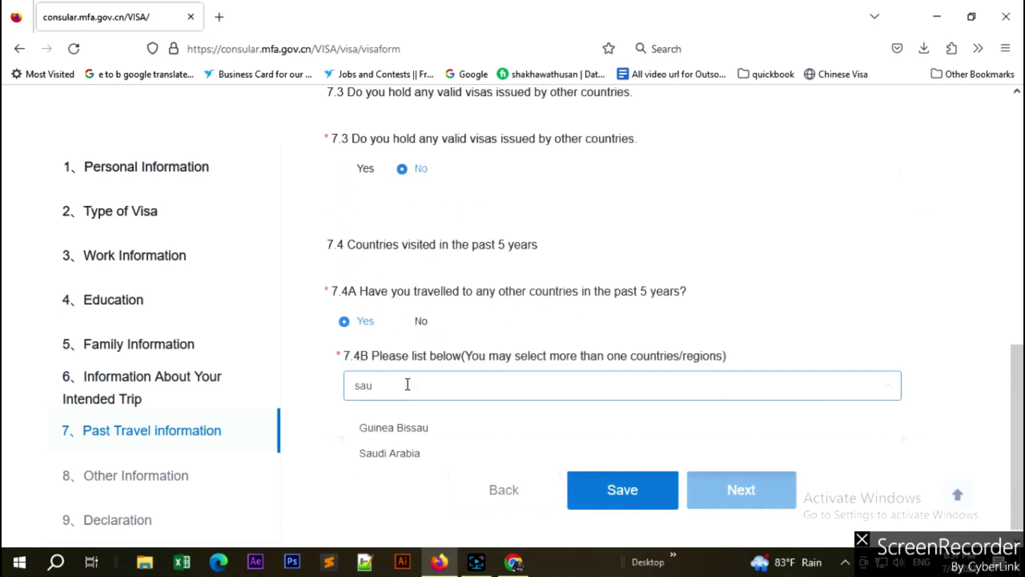
{"action": "left_click", "coordinate": [390, 454]}
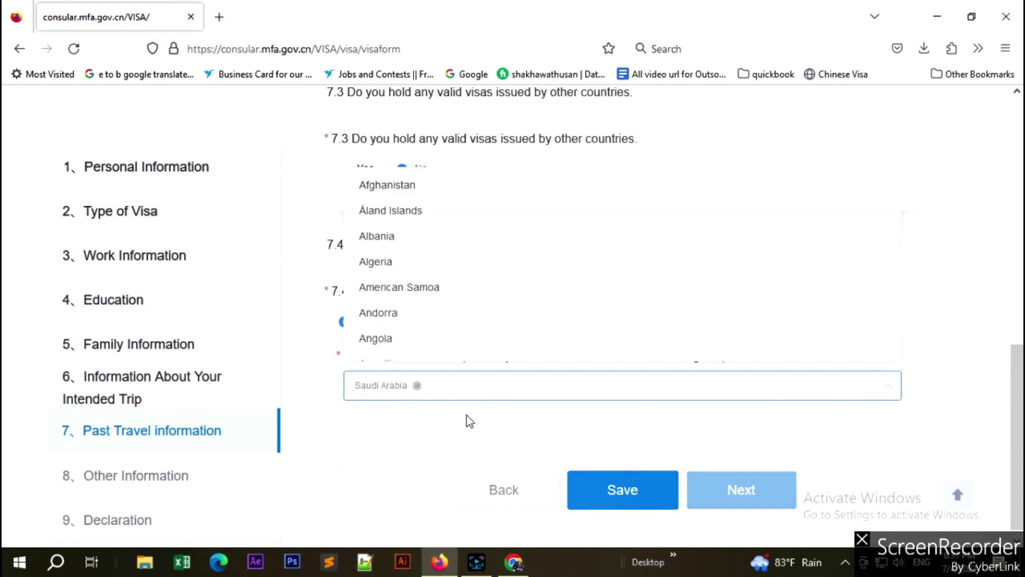
{"action": "type", "text": "duba"}
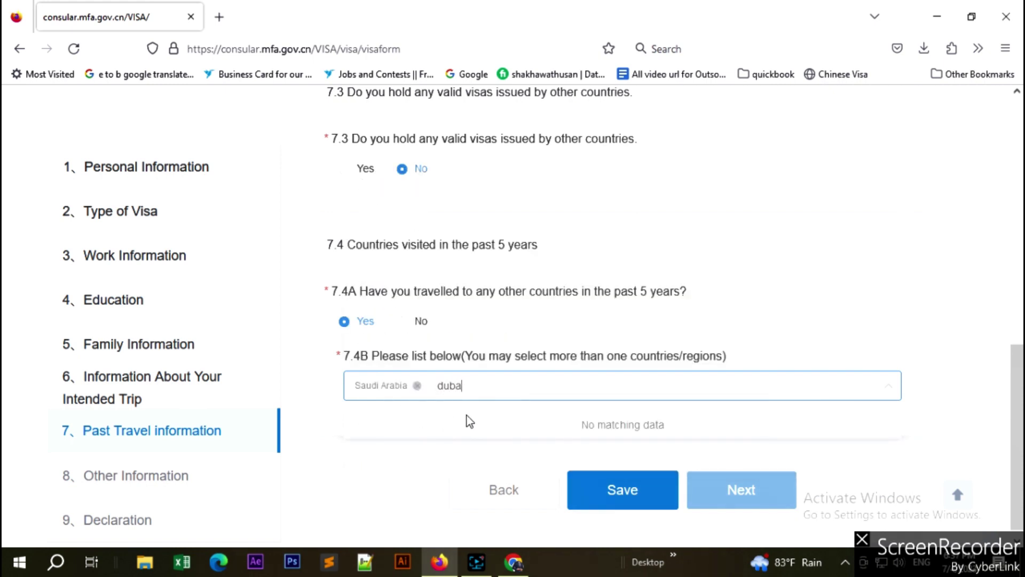
{"action": "key", "text": "BackSpace"}
{"action": "key", "text": "BackSpace"}
{"action": "key", "text": "BackSpace"}
{"action": "key", "text": "BackSpace"}
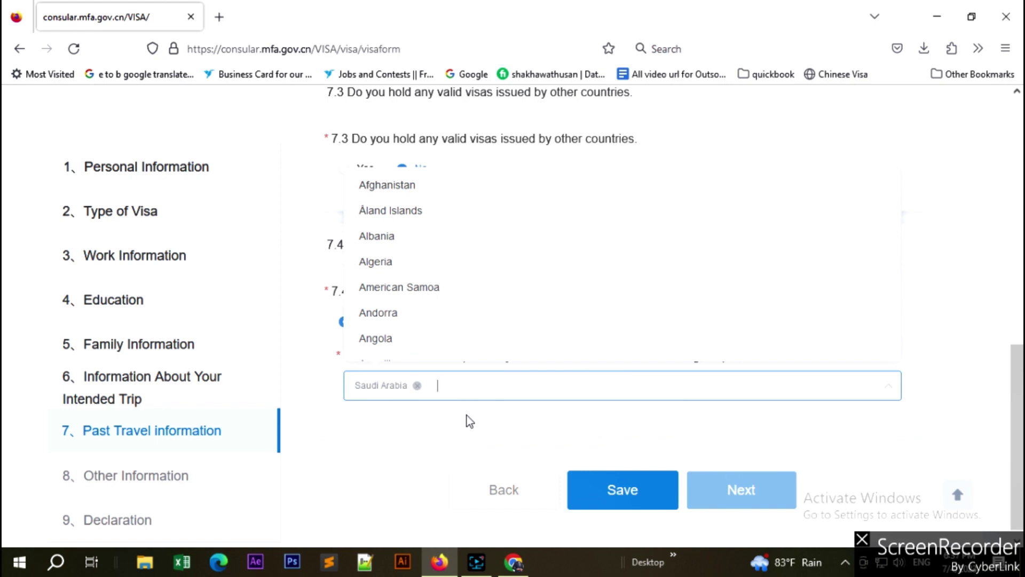
{"action": "type", "text": "indi"}
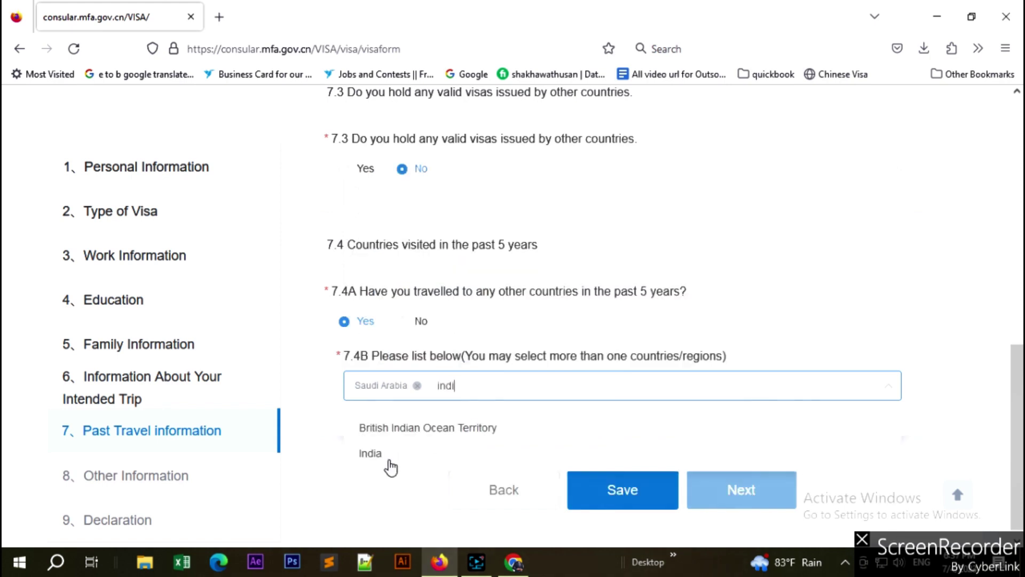
{"action": "left_click", "coordinate": [388, 457]}
Add Thailand and Singapore to the visited-countries list and close the dropdown.
{"action": "type", "text": "thai"}
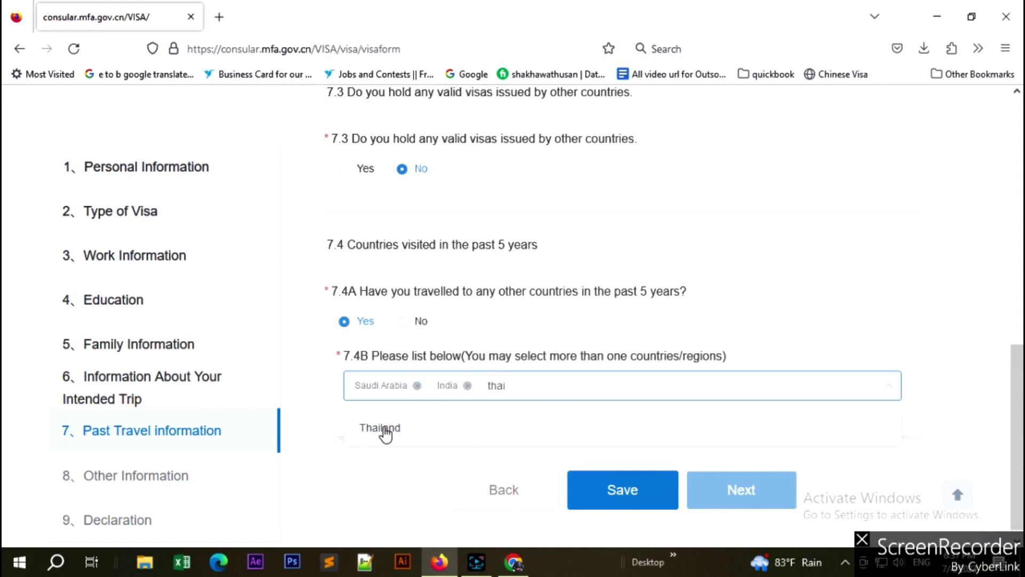
{"action": "left_click", "coordinate": [384, 430]}
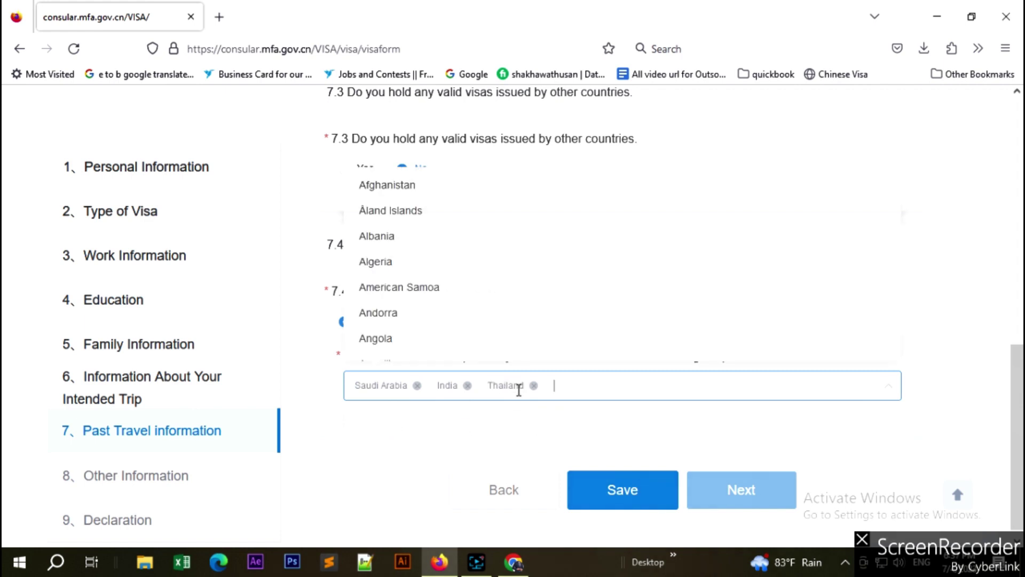
{"action": "type", "text": "ban"}
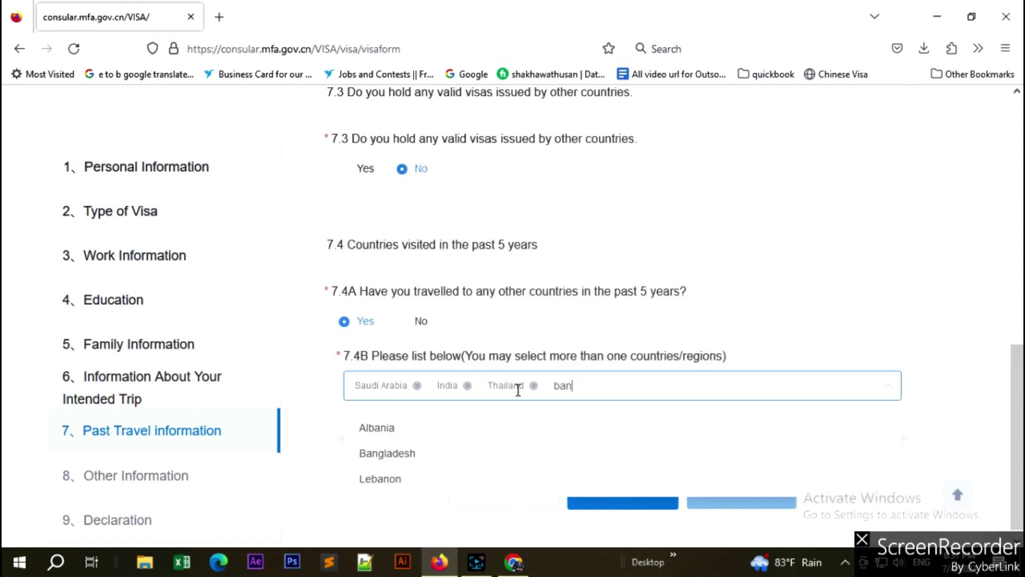
{"action": "key", "text": "BackSpace"}
{"action": "key", "text": "BackSpace"}
{"action": "key", "text": "BackSpace"}
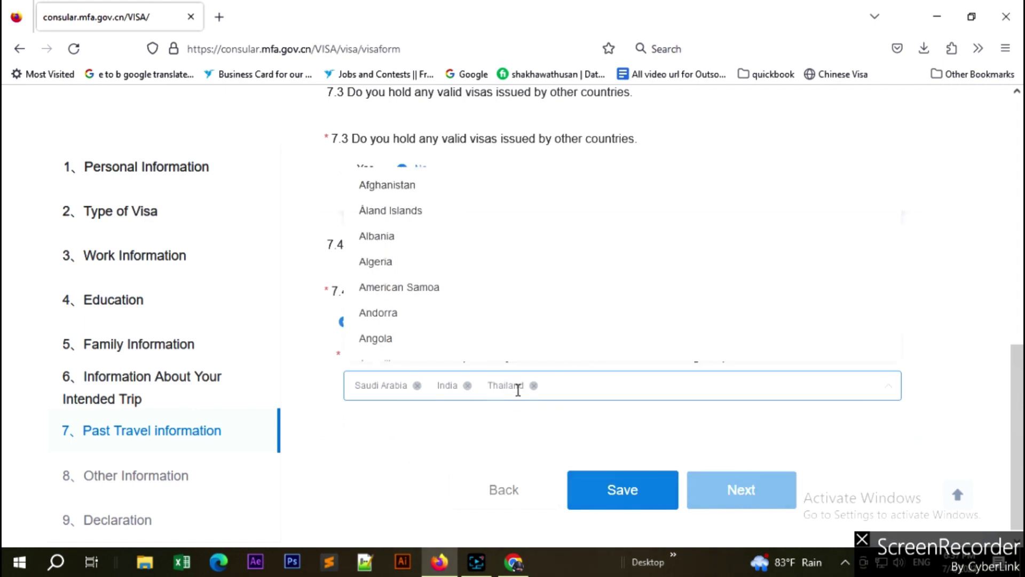
{"action": "type", "text": "sing"}
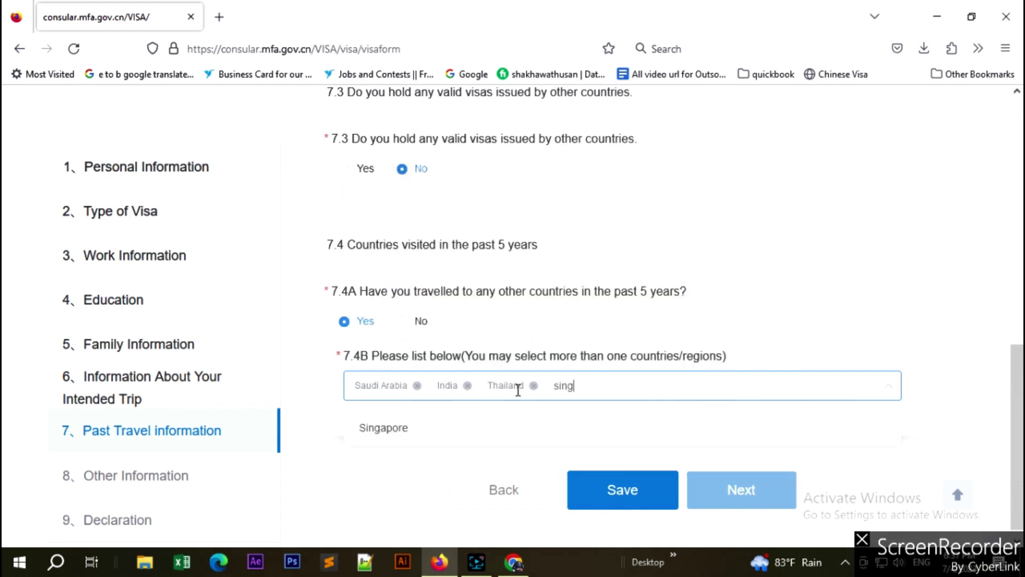
{"action": "left_click", "coordinate": [390, 427]}
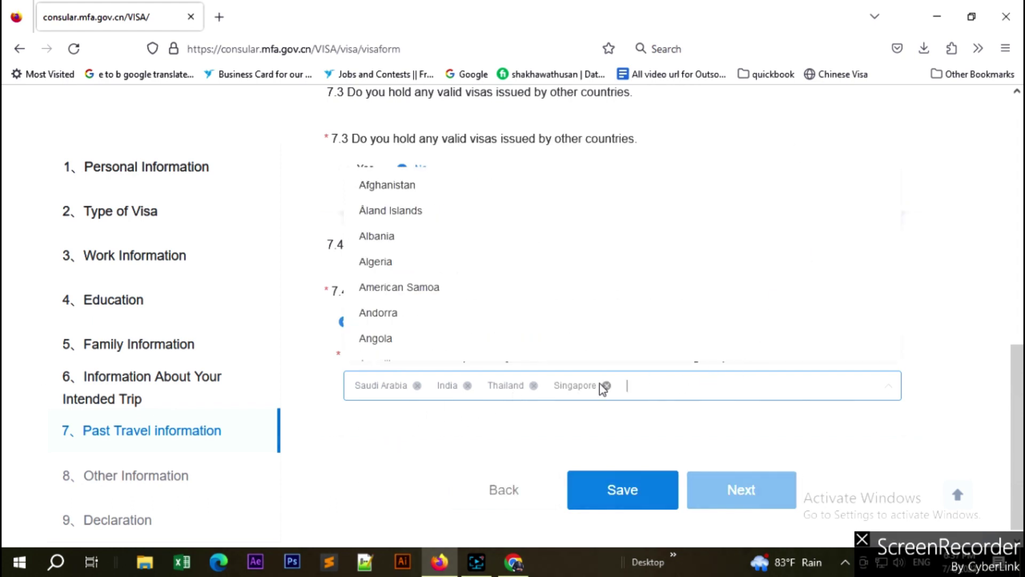
{"action": "left_click", "coordinate": [739, 444]}
Advance to Other Information and answer No to visa refusal, cancellation, overstay, criminal record and disease.
{"action": "left_click", "coordinate": [760, 495]}
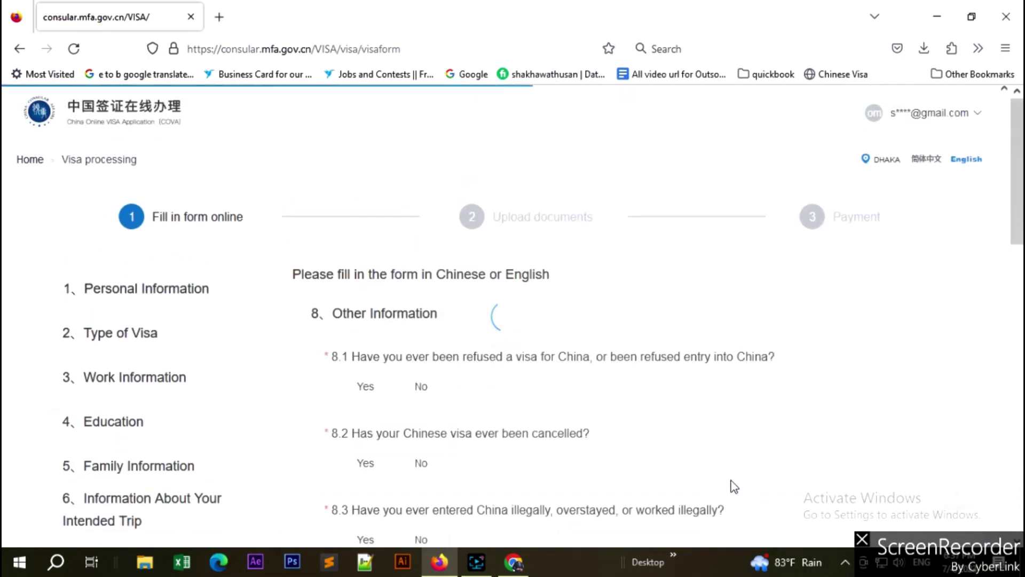
{"action": "scroll", "coordinate": [212, 441], "scroll_direction": "down", "scroll_amount": 6}
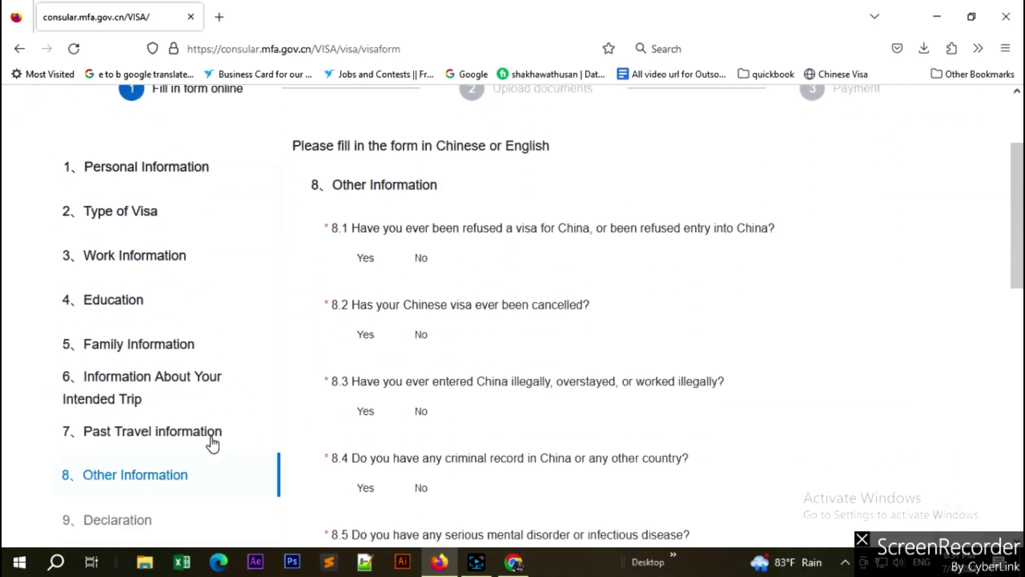
{"action": "scroll", "coordinate": [511, 420], "scroll_direction": "up", "scroll_amount": 6}
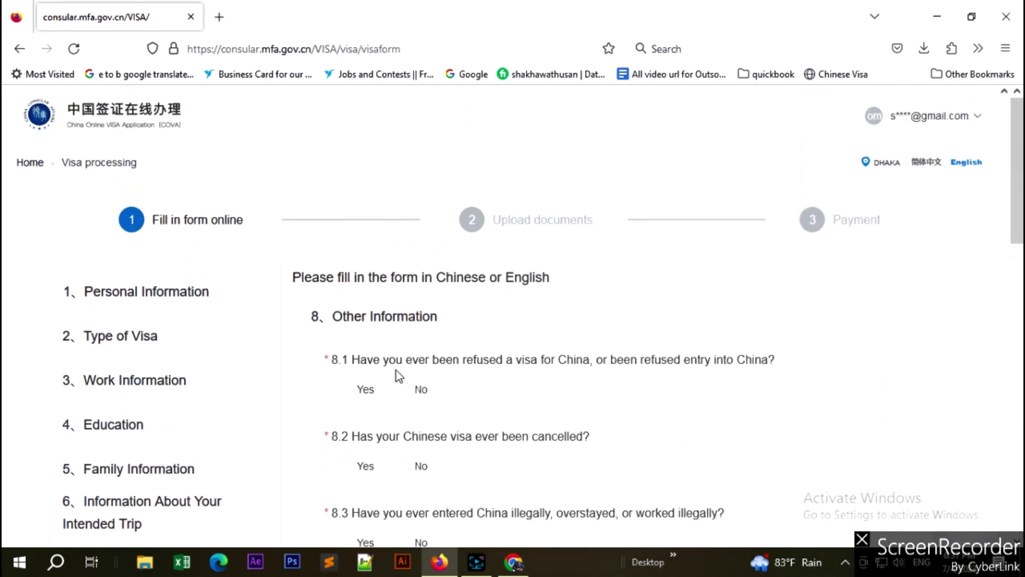
{"action": "left_click", "coordinate": [422, 390]}
{"action": "scroll", "coordinate": [499, 401], "scroll_direction": "down", "scroll_amount": 1}
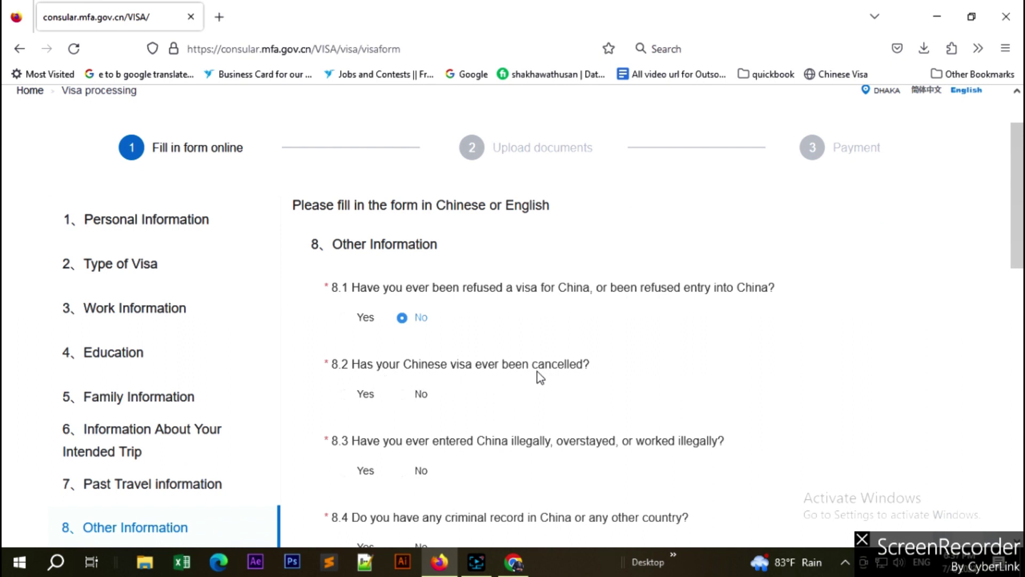
{"action": "left_click", "coordinate": [420, 393]}
{"action": "scroll", "coordinate": [549, 406], "scroll_direction": "down", "scroll_amount": 1}
{"action": "scroll", "coordinate": [550, 407], "scroll_direction": "down", "scroll_amount": 2}
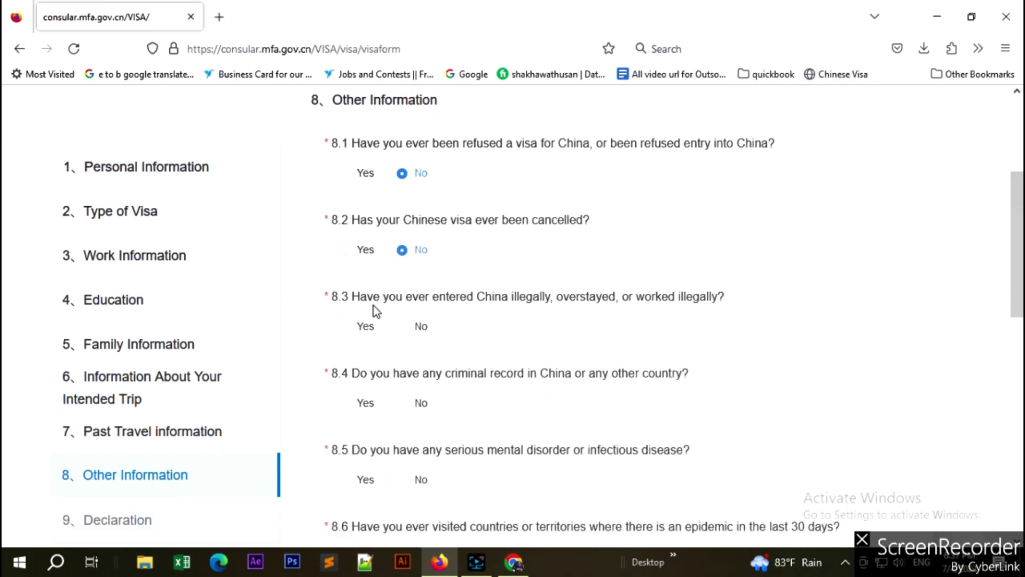
{"action": "left_click", "coordinate": [427, 327]}
{"action": "scroll", "coordinate": [456, 360], "scroll_direction": "down", "scroll_amount": 2}
{"action": "left_click", "coordinate": [403, 262]}
{"action": "left_click", "coordinate": [414, 337]}
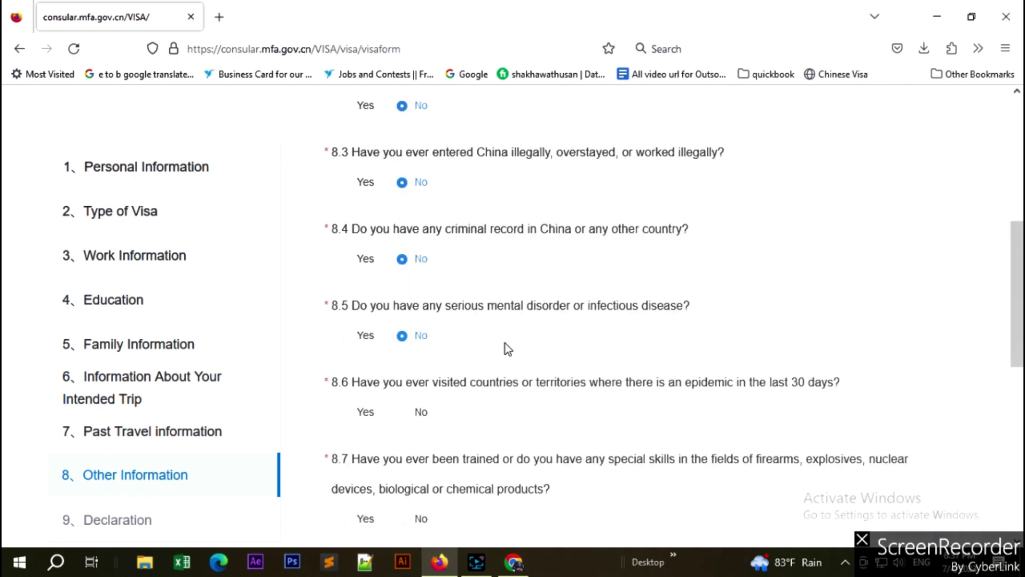
Answer No to questions 8.6 through 8.11, from epidemic countries to anything else to declare.
{"action": "scroll", "coordinate": [505, 344], "scroll_direction": "down", "scroll_amount": 2}
{"action": "left_click", "coordinate": [413, 273]}
{"action": "scroll", "coordinate": [419, 346], "scroll_direction": "down", "scroll_amount": 1}
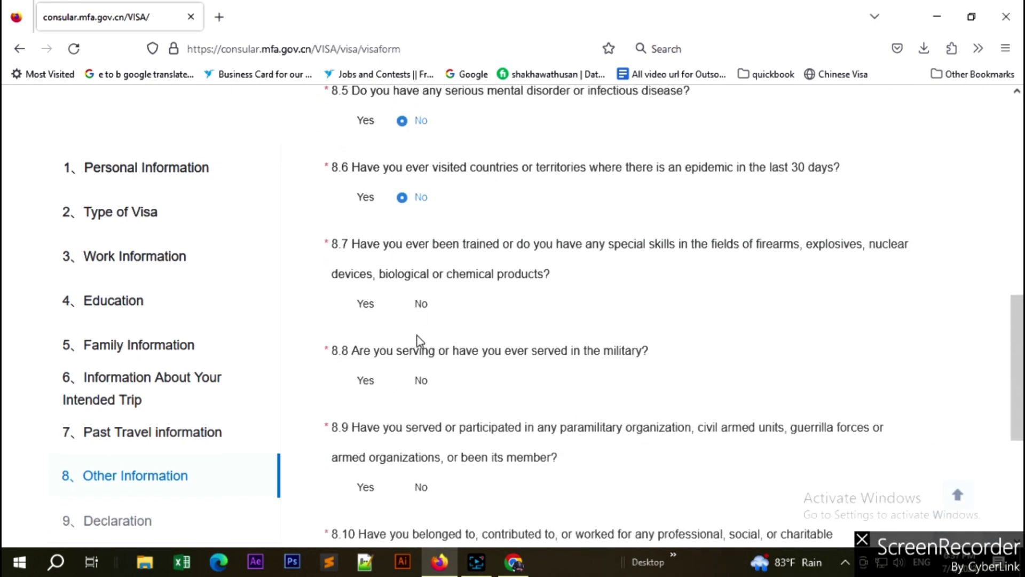
{"action": "left_click", "coordinate": [439, 302]}
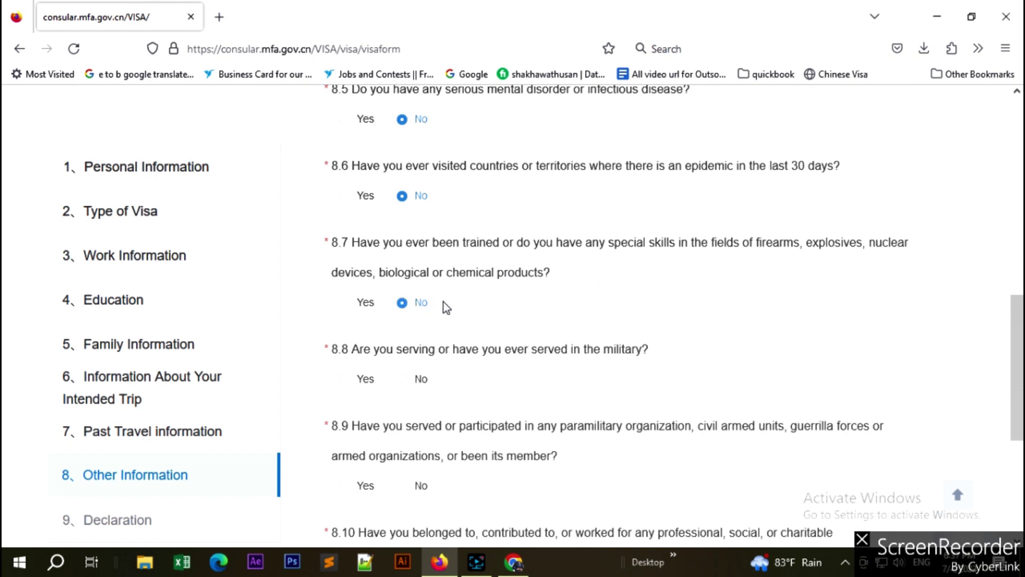
{"action": "scroll", "coordinate": [432, 307], "scroll_direction": "down", "scroll_amount": 1}
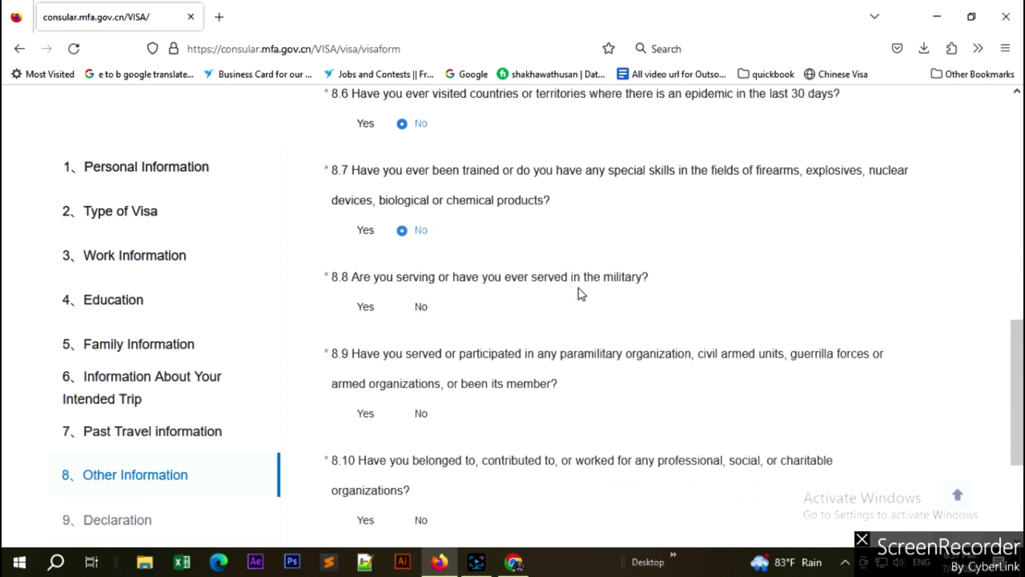
{"action": "left_click", "coordinate": [421, 309]}
{"action": "scroll", "coordinate": [515, 330], "scroll_direction": "down", "scroll_amount": 2}
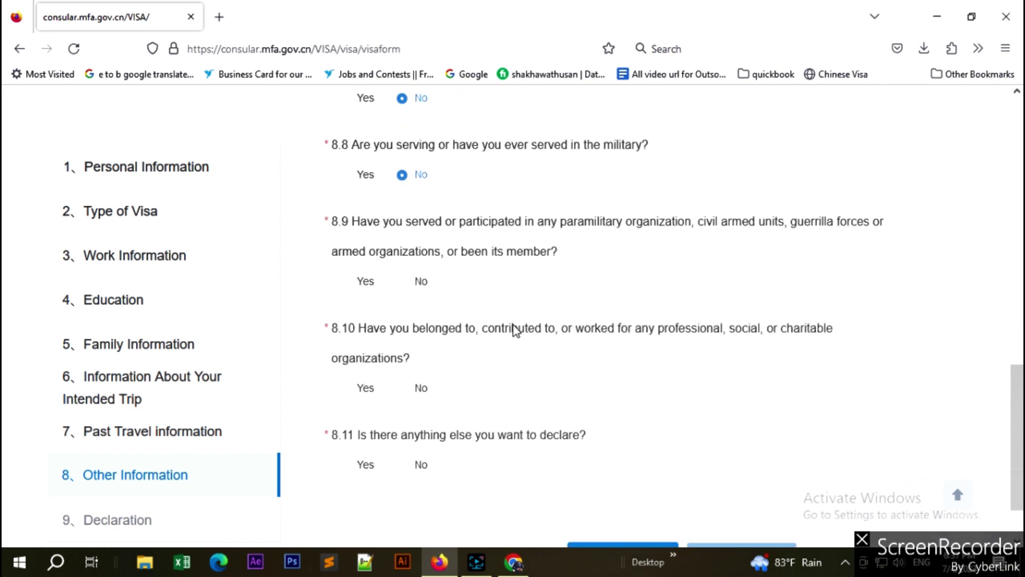
{"action": "left_click", "coordinate": [411, 273]}
{"action": "left_click", "coordinate": [421, 375]}
{"action": "scroll", "coordinate": [434, 369], "scroll_direction": "down", "scroll_amount": 1}
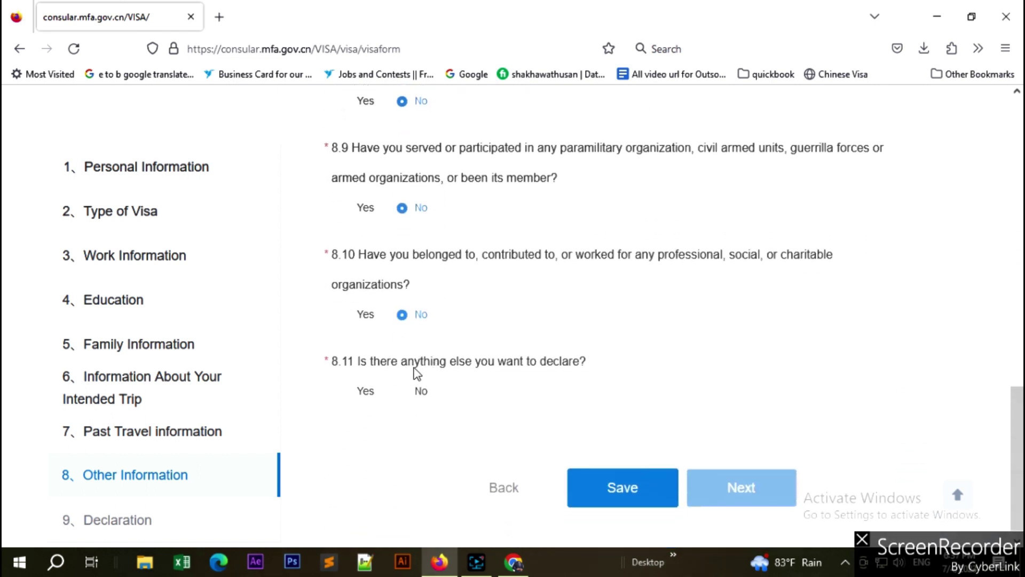
{"action": "left_click", "coordinate": [421, 392]}
{"action": "scroll", "coordinate": [579, 389], "scroll_direction": "down", "scroll_amount": 1}
Open 9. Declaration, select 'I understand and agree', and continue to Upload documents.
{"action": "left_click", "coordinate": [755, 475]}
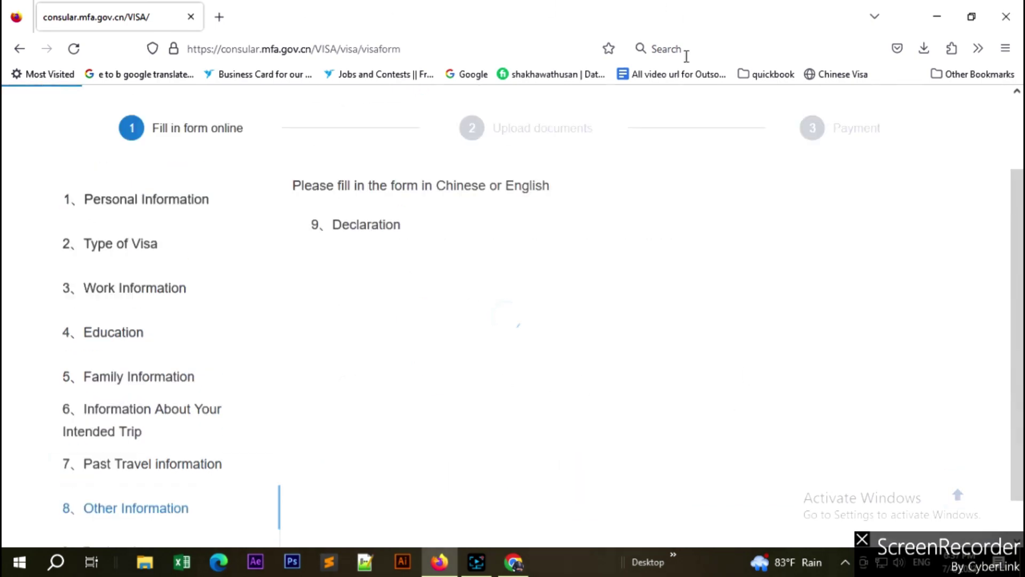
{"action": "scroll", "coordinate": [544, 316], "scroll_direction": "down", "scroll_amount": 4}
{"action": "scroll", "coordinate": [544, 319], "scroll_direction": "up", "scroll_amount": 2}
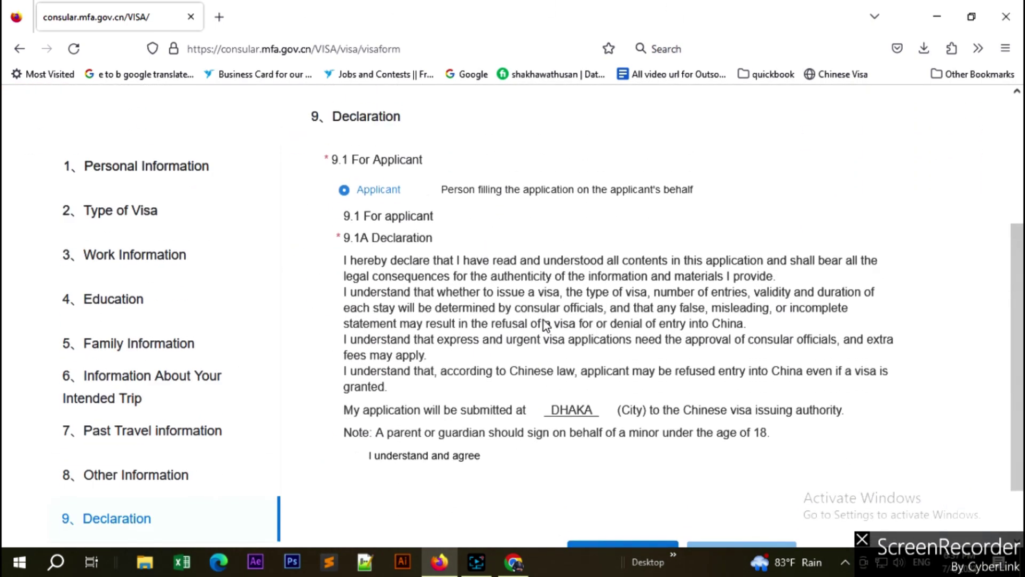
{"action": "scroll", "coordinate": [543, 319], "scroll_direction": "down", "scroll_amount": 3}
{"action": "scroll", "coordinate": [544, 319], "scroll_direction": "down", "scroll_amount": 1}
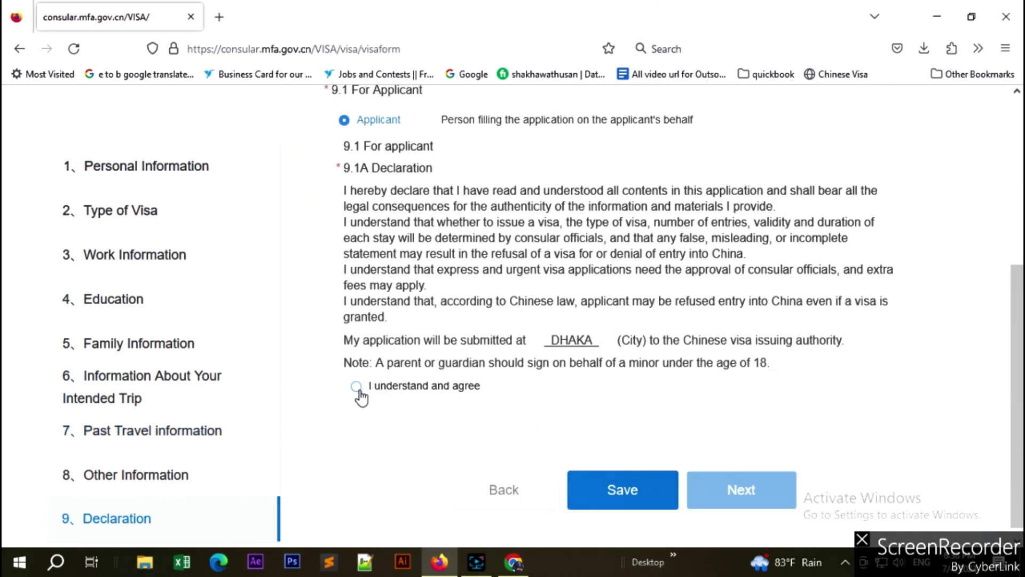
{"action": "left_click", "coordinate": [359, 392]}
{"action": "scroll", "coordinate": [361, 396], "scroll_direction": "down", "scroll_amount": 1}
{"action": "scroll", "coordinate": [361, 397], "scroll_direction": "up", "scroll_amount": 5}
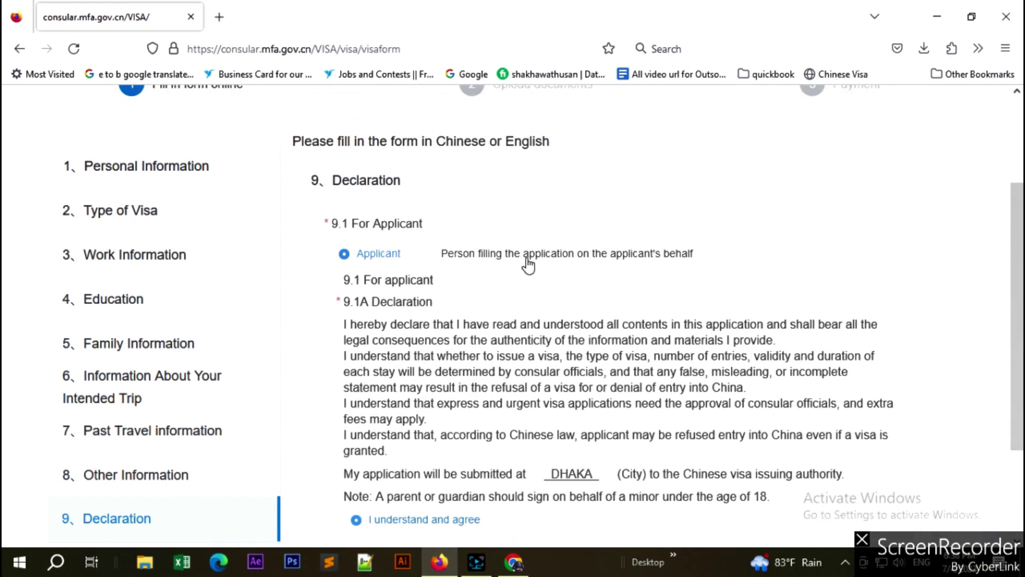
{"action": "scroll", "coordinate": [695, 367], "scroll_direction": "down", "scroll_amount": 3}
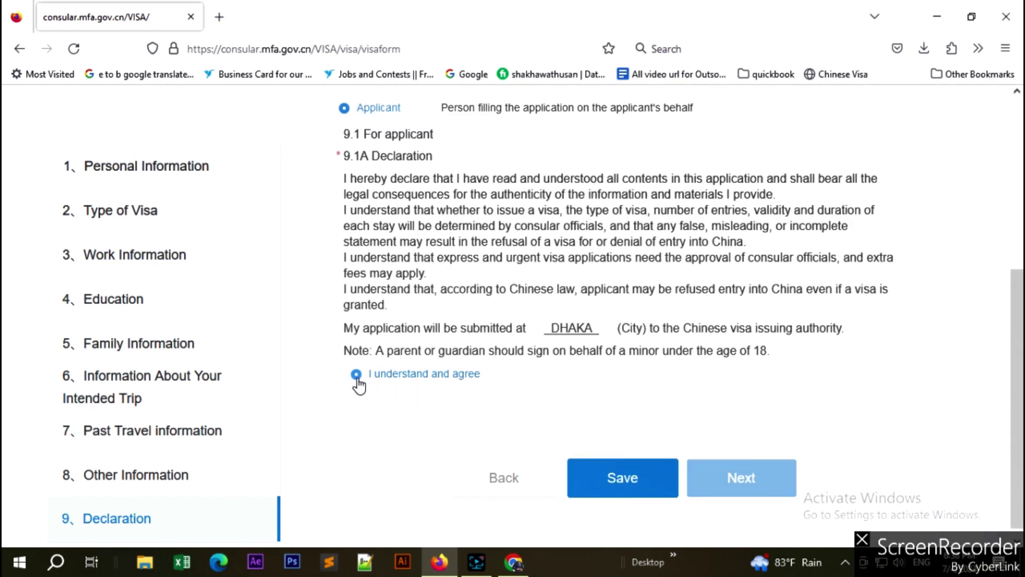
{"action": "left_click", "coordinate": [712, 484]}
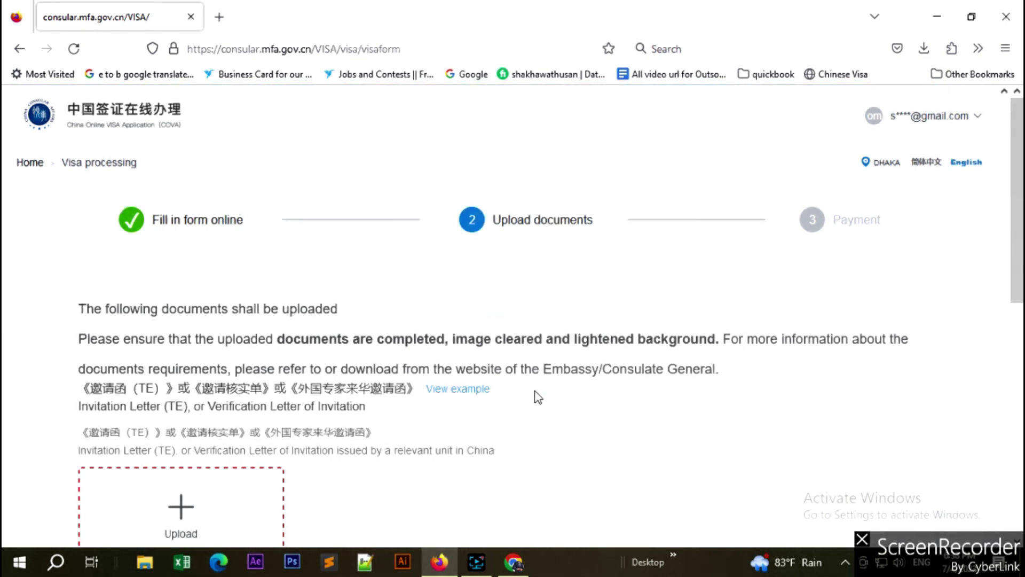
{"action": "scroll", "coordinate": [538, 397], "scroll_direction": "down", "scroll_amount": 10}
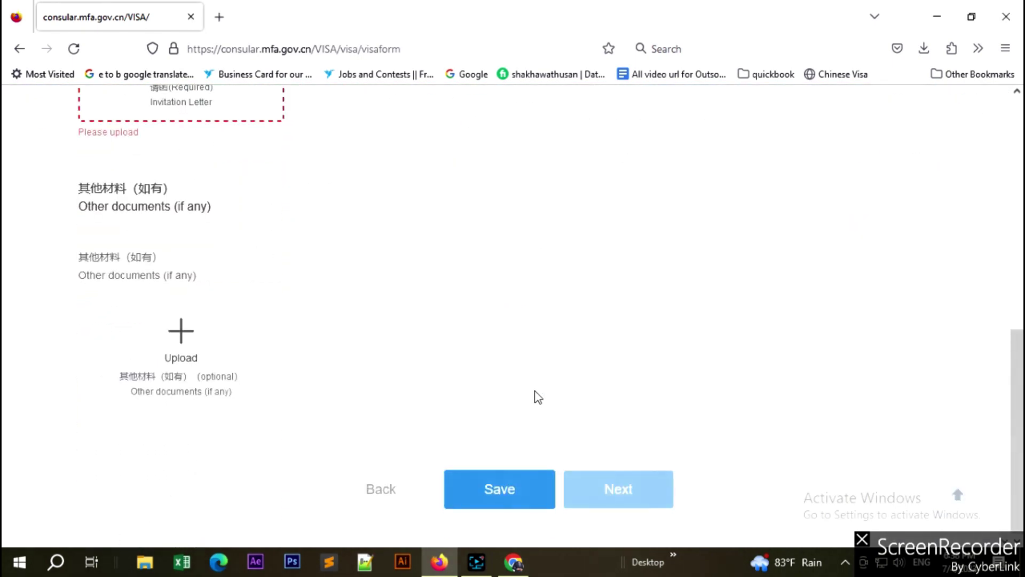
{"action": "scroll", "coordinate": [537, 396], "scroll_direction": "up", "scroll_amount": 8}
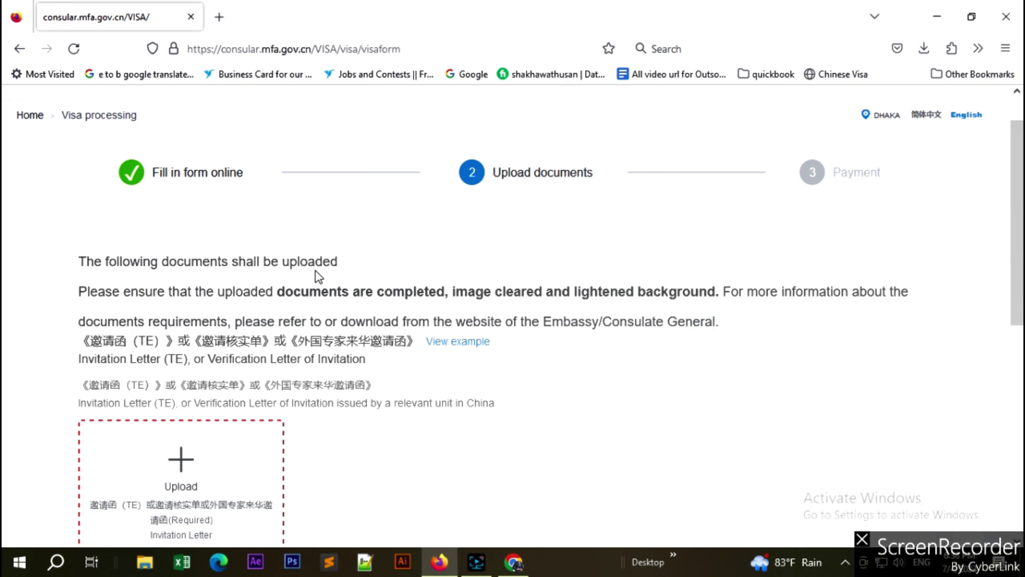
{"action": "scroll", "coordinate": [319, 276], "scroll_direction": "down", "scroll_amount": 3}
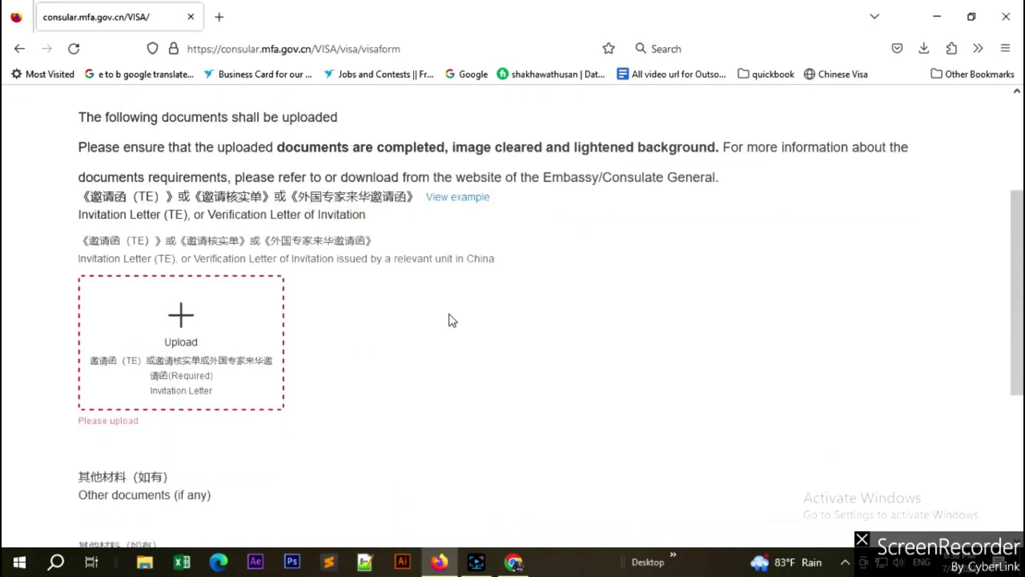
{"action": "scroll", "coordinate": [452, 320], "scroll_direction": "up", "scroll_amount": 4}
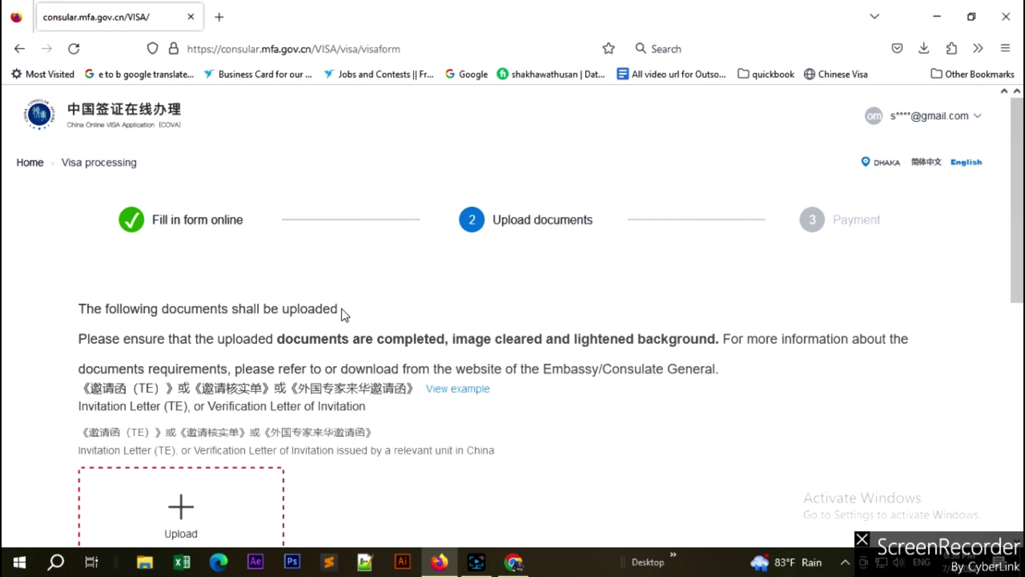
{"action": "scroll", "coordinate": [343, 313], "scroll_direction": "down", "scroll_amount": 3}
{"action": "scroll", "coordinate": [551, 154], "scroll_direction": "up", "scroll_amount": 2}
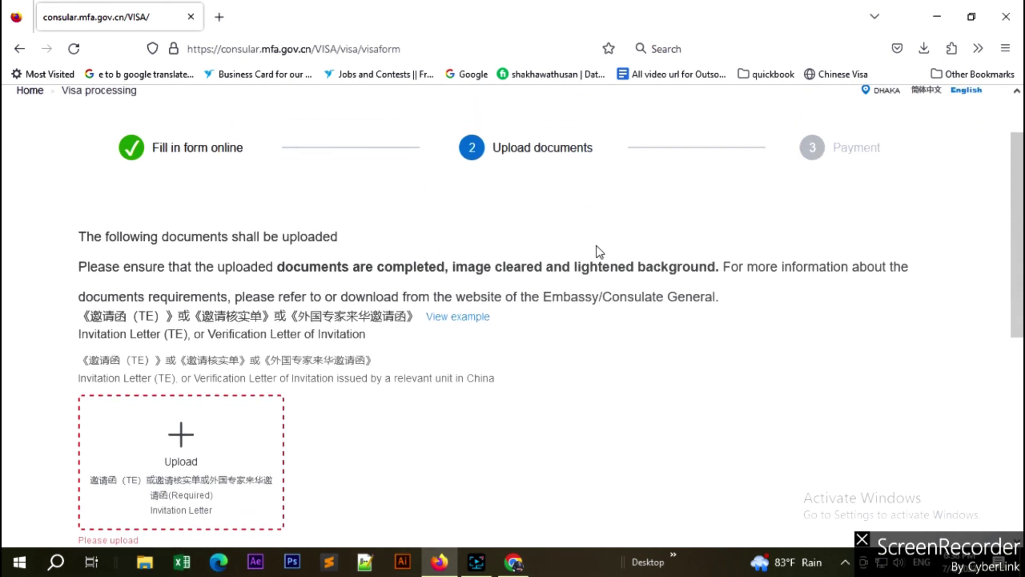
{"action": "left_click", "coordinate": [479, 318]}
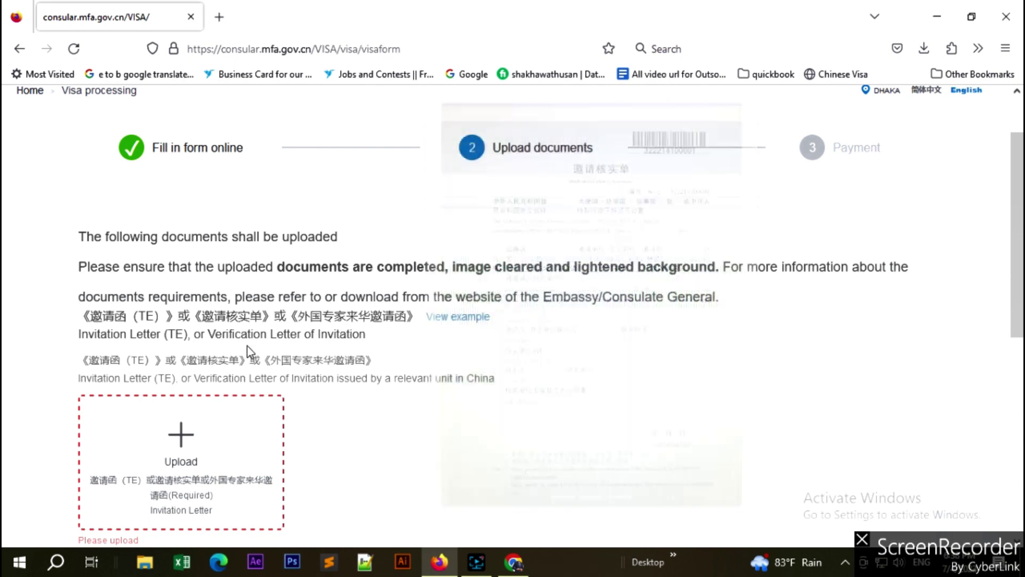
{"action": "scroll", "coordinate": [195, 374], "scroll_direction": "down", "scroll_amount": 2}
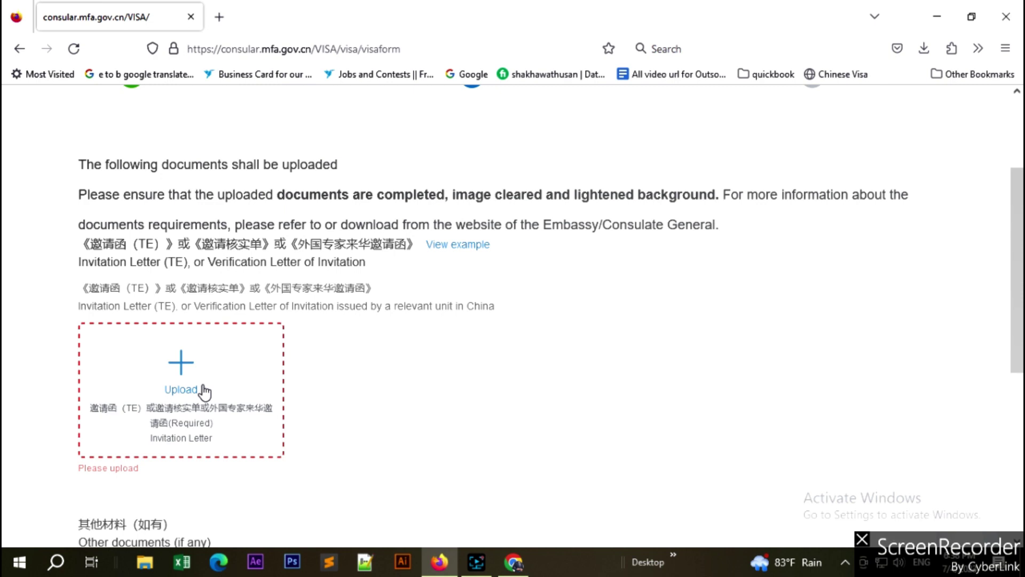
{"action": "scroll", "coordinate": [205, 392], "scroll_direction": "down", "scroll_amount": 3}
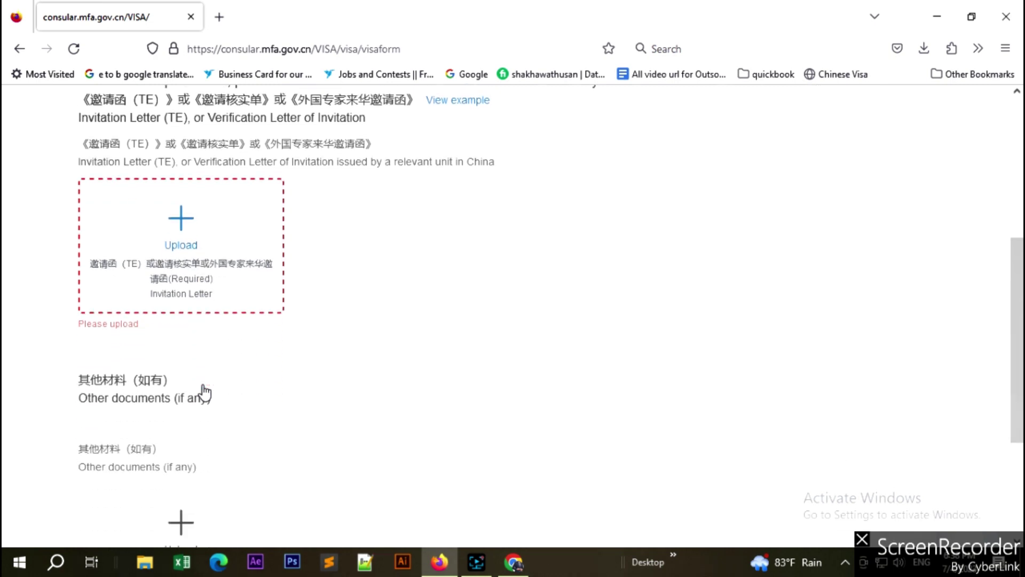
{"action": "scroll", "coordinate": [434, 297], "scroll_direction": "up", "scroll_amount": 2}
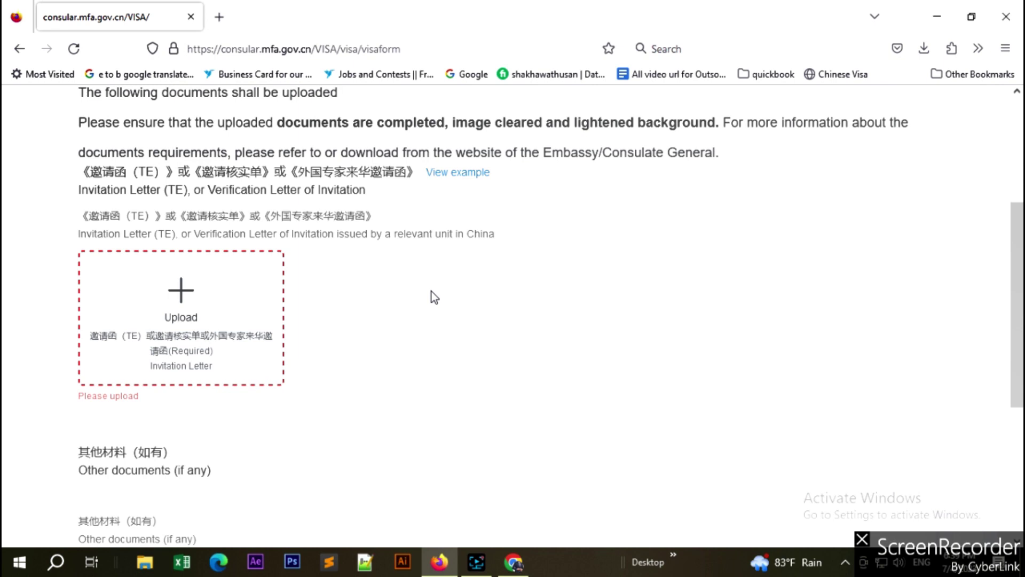
{"action": "scroll", "coordinate": [435, 300], "scroll_direction": "down", "scroll_amount": 5}
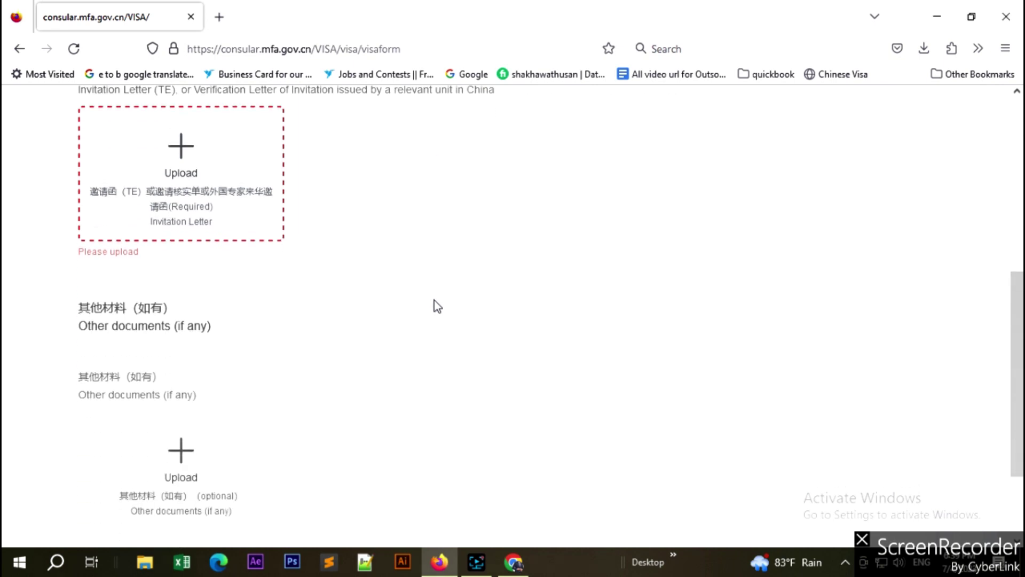
{"action": "scroll", "coordinate": [263, 347], "scroll_direction": "down", "scroll_amount": 1}
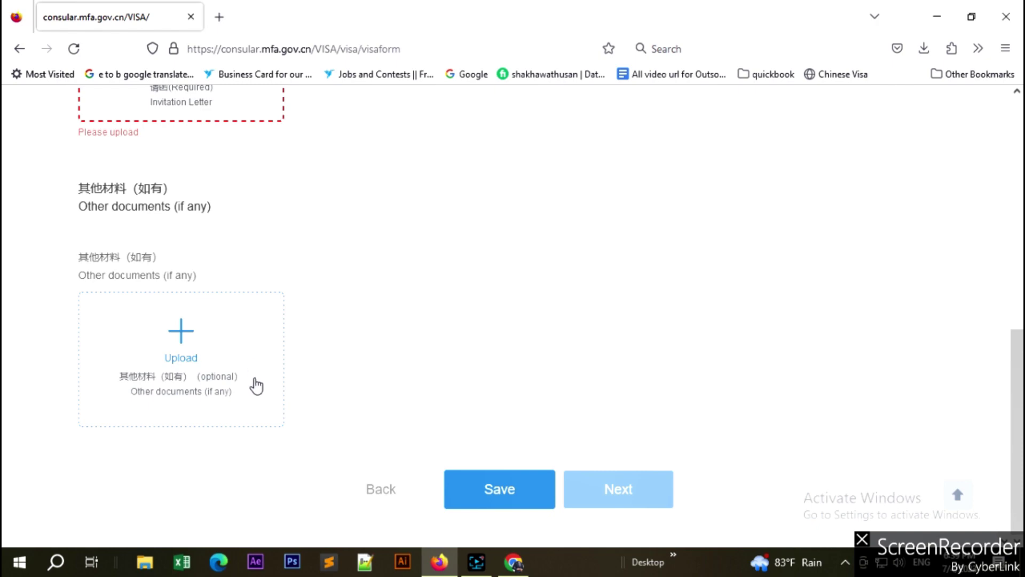
{"action": "scroll", "coordinate": [259, 361], "scroll_direction": "up", "scroll_amount": 10}
{"action": "scroll", "coordinate": [677, 466], "scroll_direction": "down", "scroll_amount": 9}
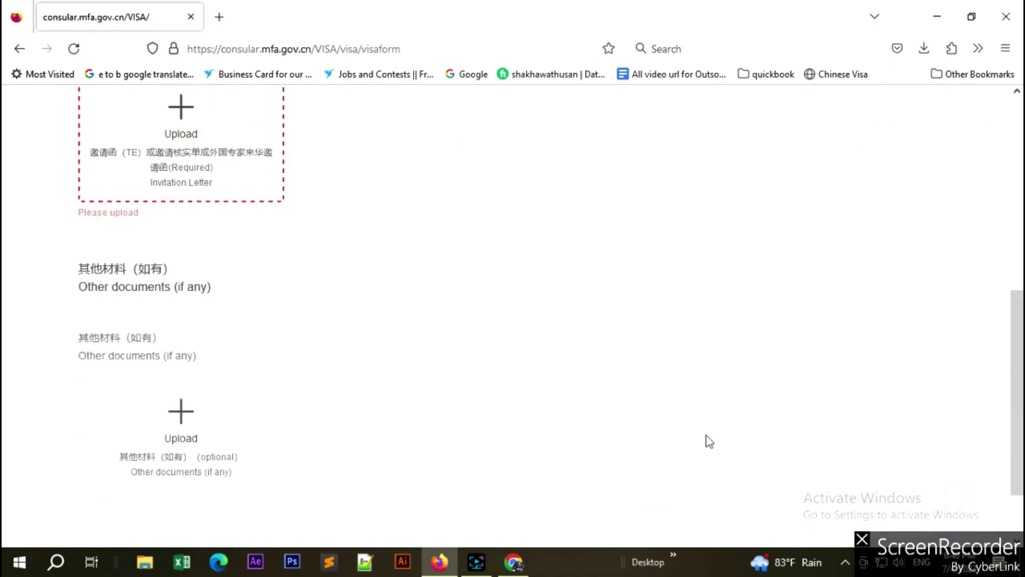
{"action": "scroll", "coordinate": [700, 427], "scroll_direction": "up", "scroll_amount": 7}
{"action": "scroll", "coordinate": [691, 421], "scroll_direction": "down", "scroll_amount": 4}
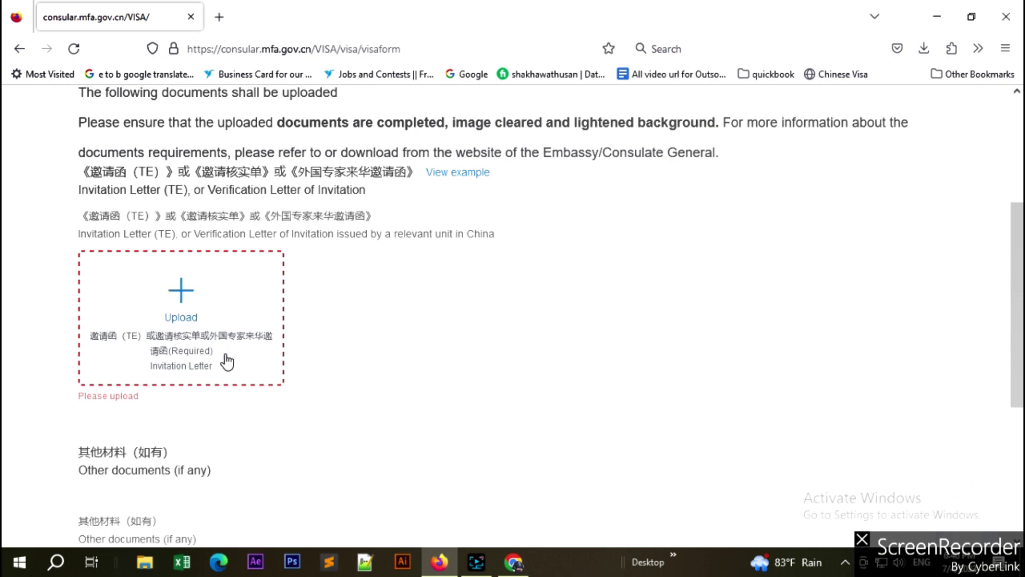
Pick the invitation letter file from the Desktop for the Invitation Letter upload slot.
{"action": "left_click", "coordinate": [206, 327]}
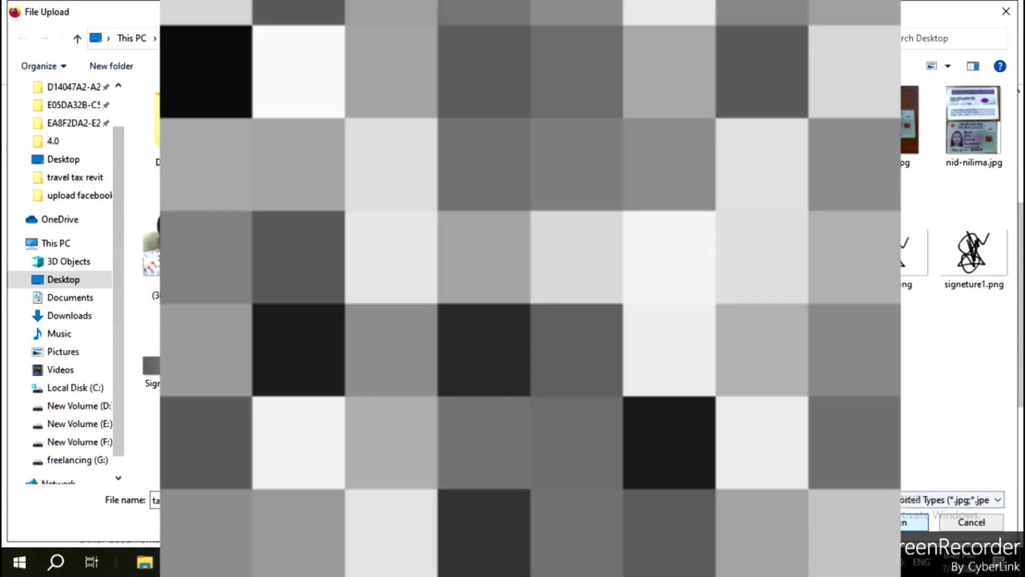
{"action": "key", "text": "Escape"}
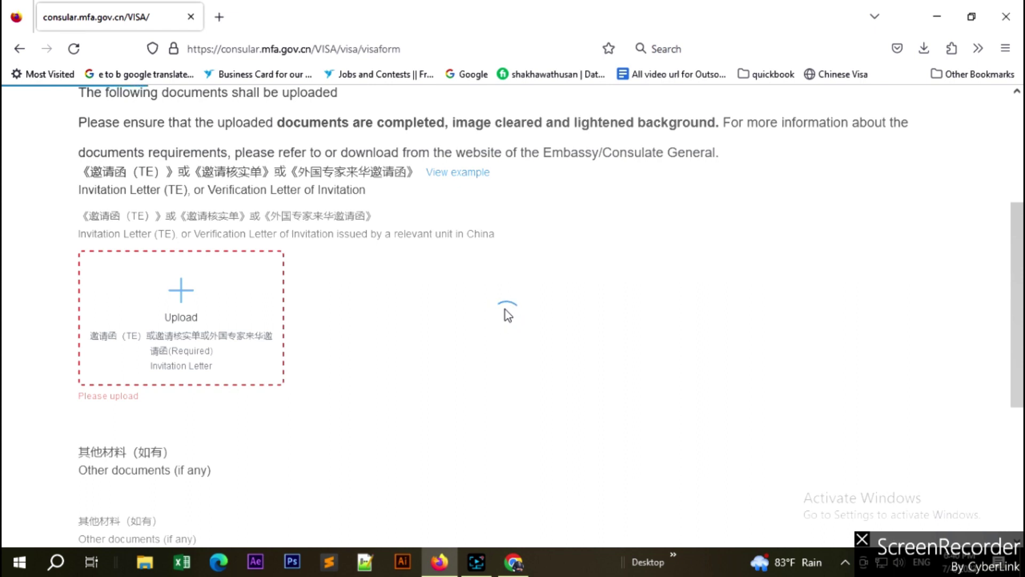
{"action": "scroll", "coordinate": [505, 312], "scroll_direction": "down", "scroll_amount": 5}
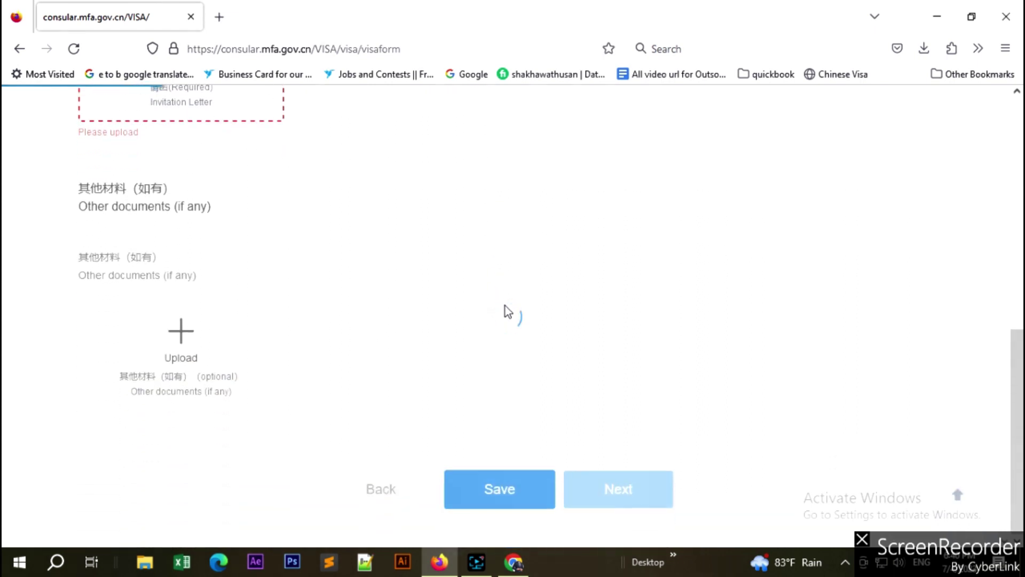
{"action": "scroll", "coordinate": [505, 311], "scroll_direction": "up", "scroll_amount": 4}
{"action": "scroll", "coordinate": [505, 311], "scroll_direction": "down", "scroll_amount": 1}
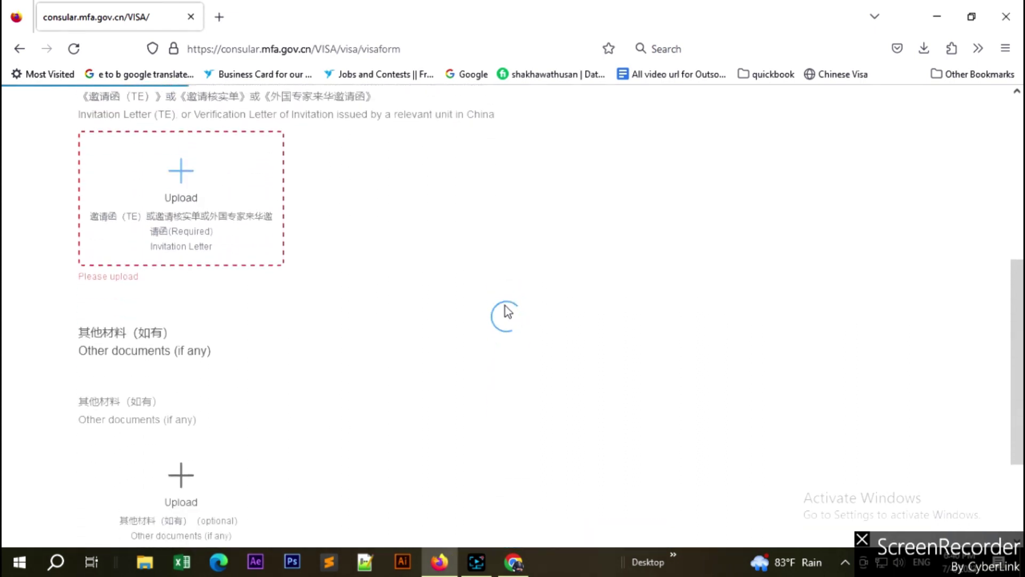
{"action": "scroll", "coordinate": [506, 312], "scroll_direction": "up", "scroll_amount": 1}
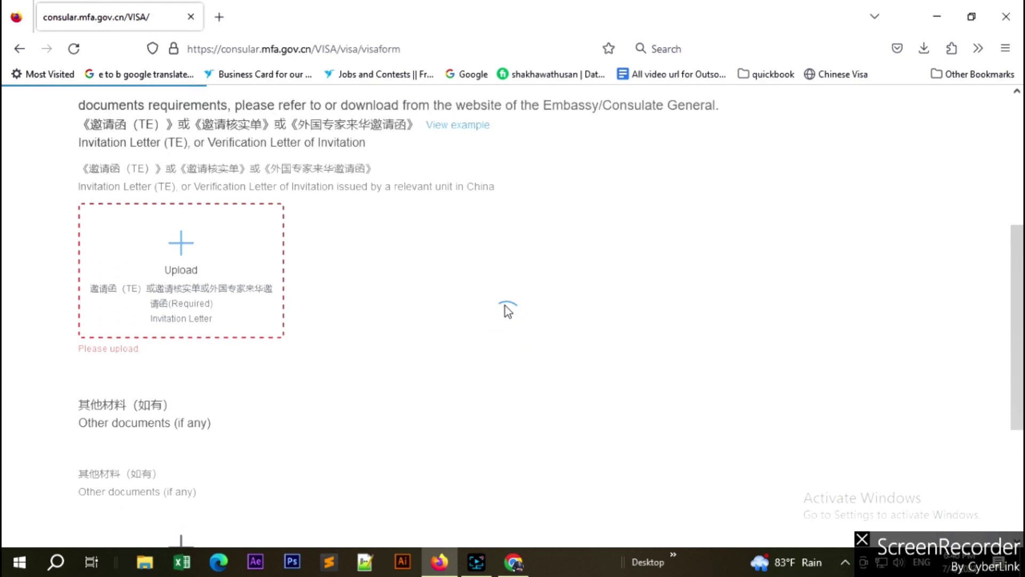